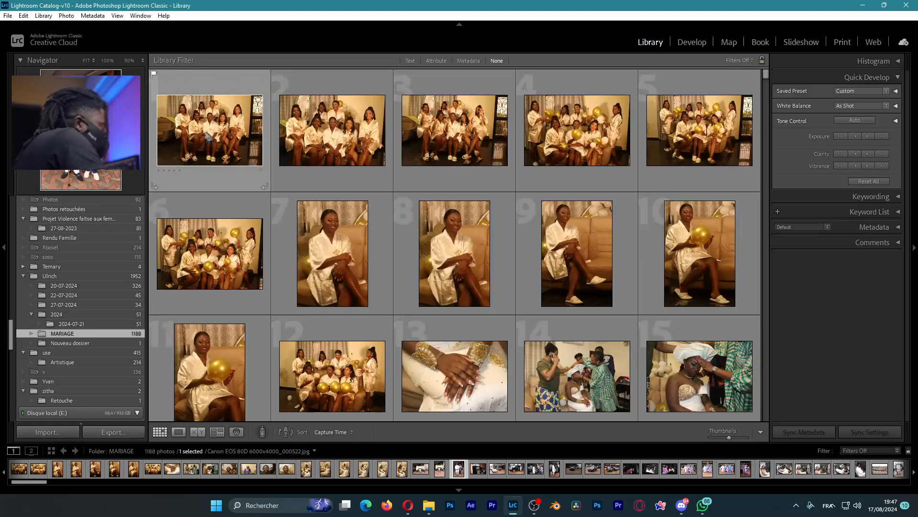
- Flag the first photo in the MARIAGE folder as rejected and call up the deletion of rejected photos, cancelling it without deleting
click(205, 132)
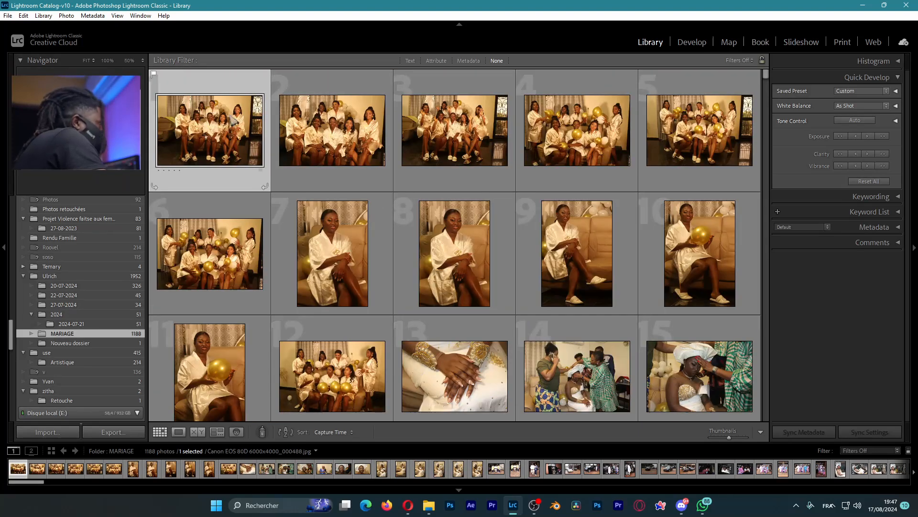
click(352, 128)
drag(406, 132, 375, 136)
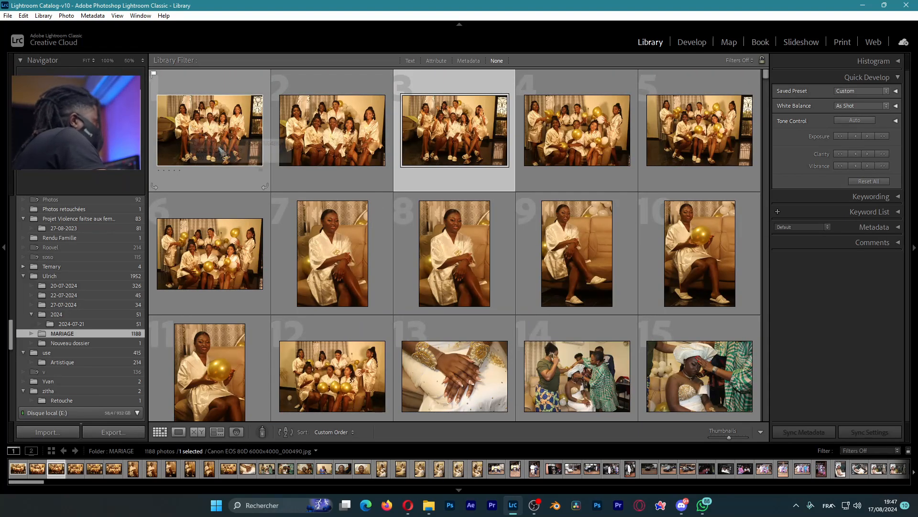
click(204, 133)
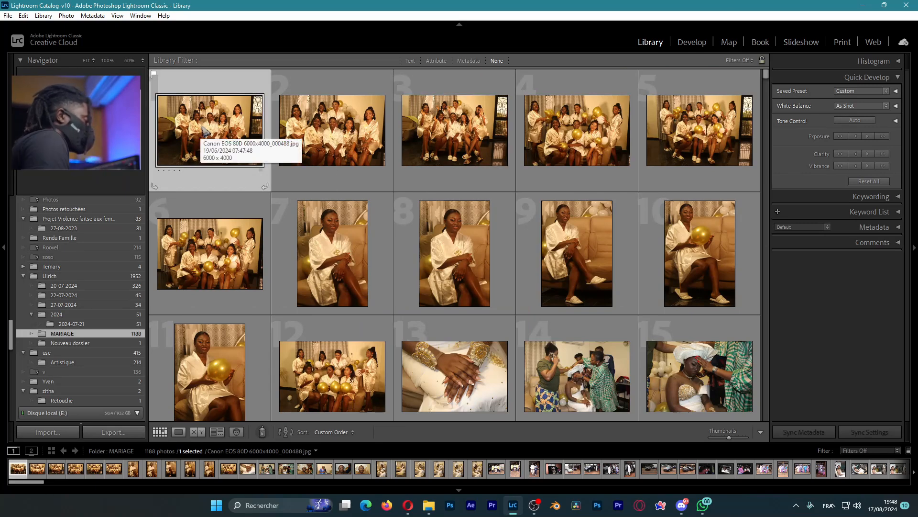
key(x)
click(327, 110)
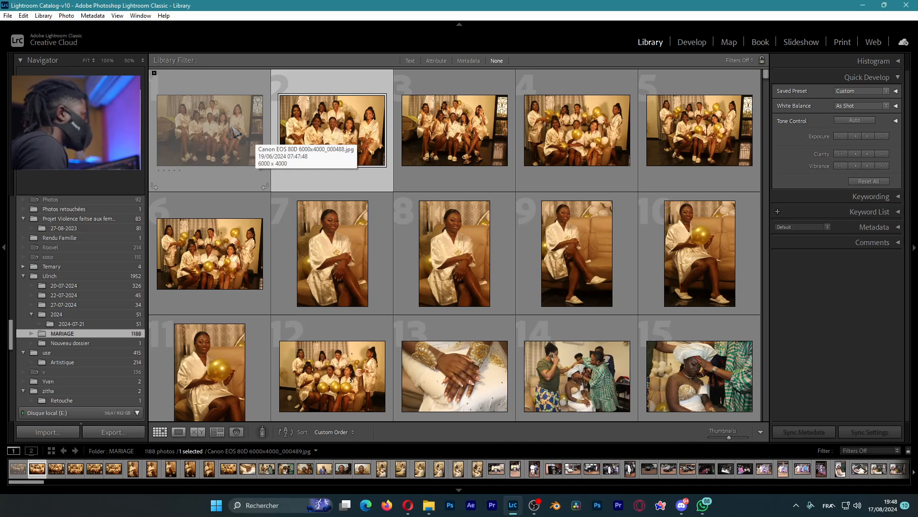
key(ctrl+BackSpace)
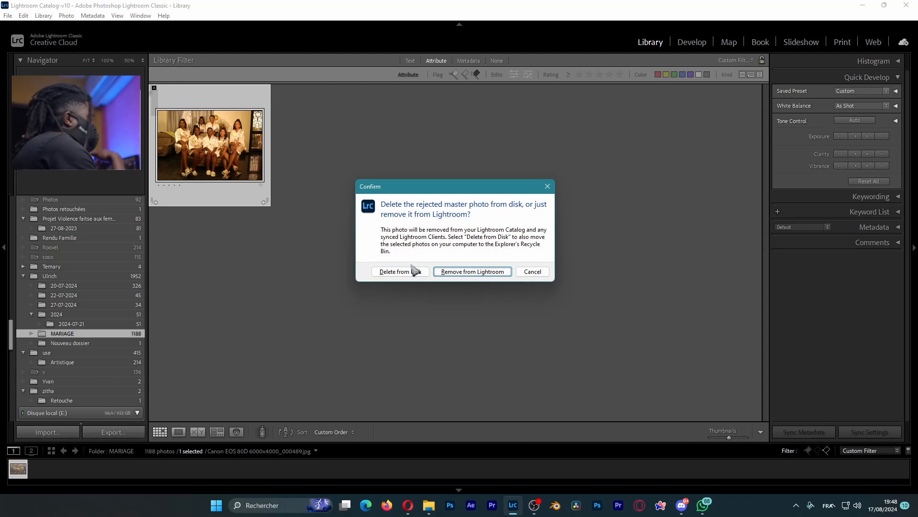
click(548, 186)
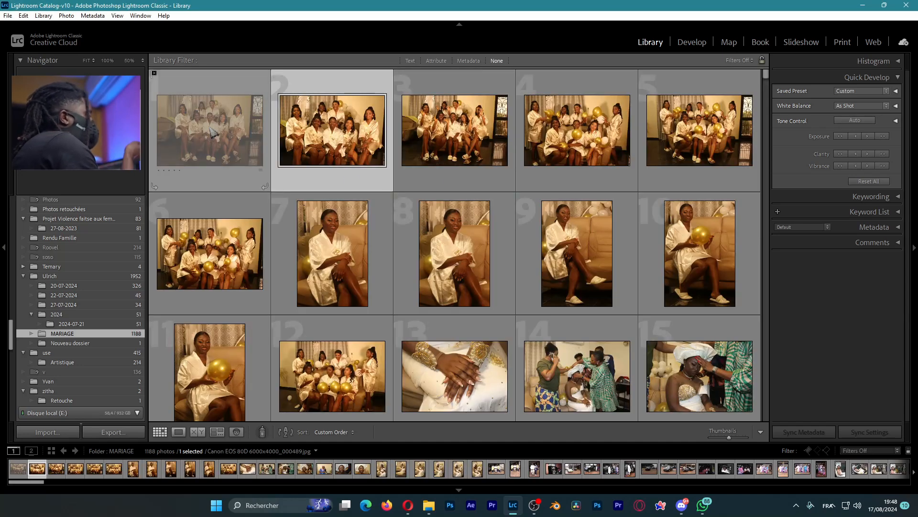
- Flag the first photo of the MARIAGE folder as a pick in the grid view
click(221, 134)
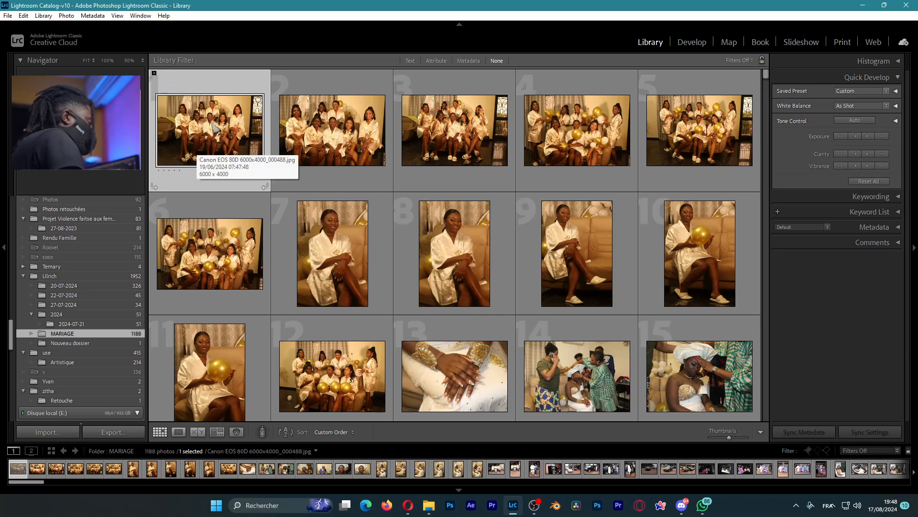
key(o)
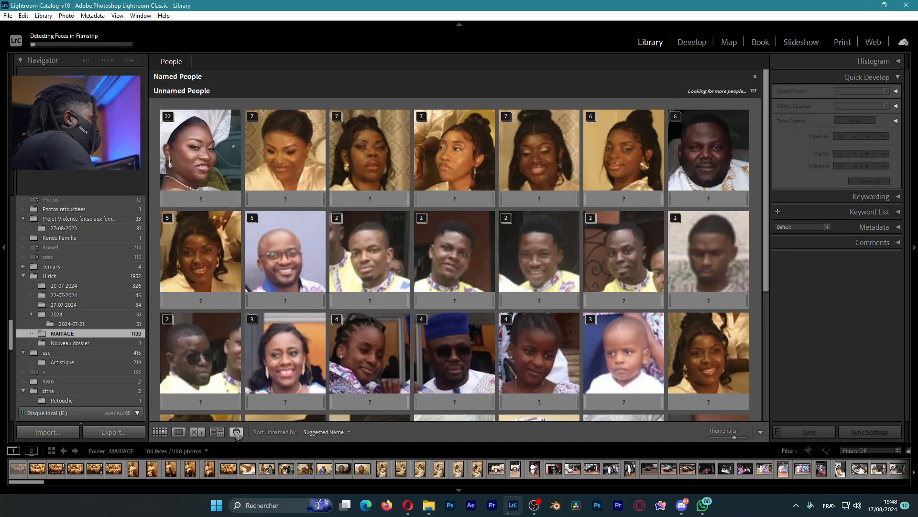
click(160, 432)
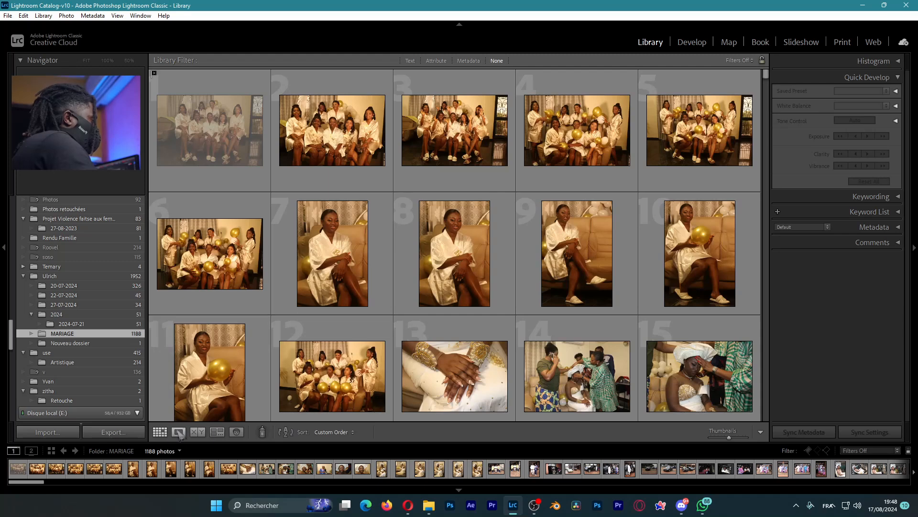
click(223, 116)
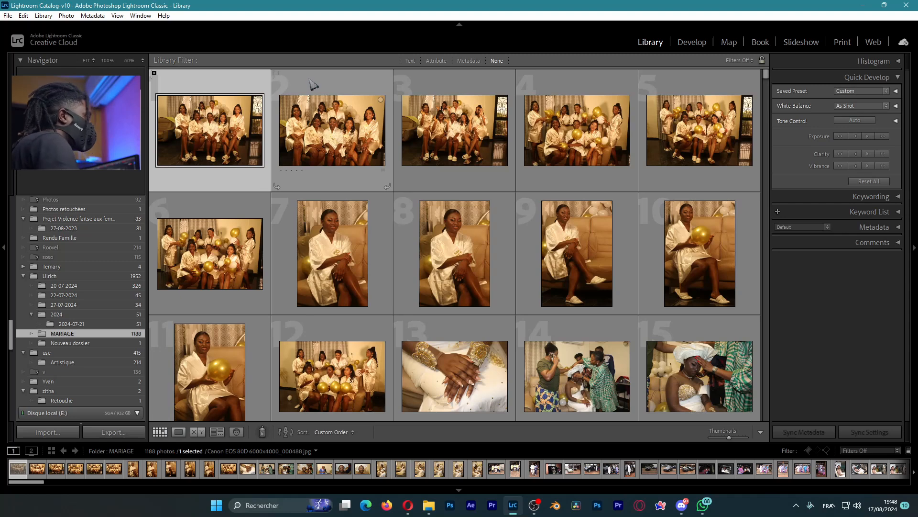
key(p)
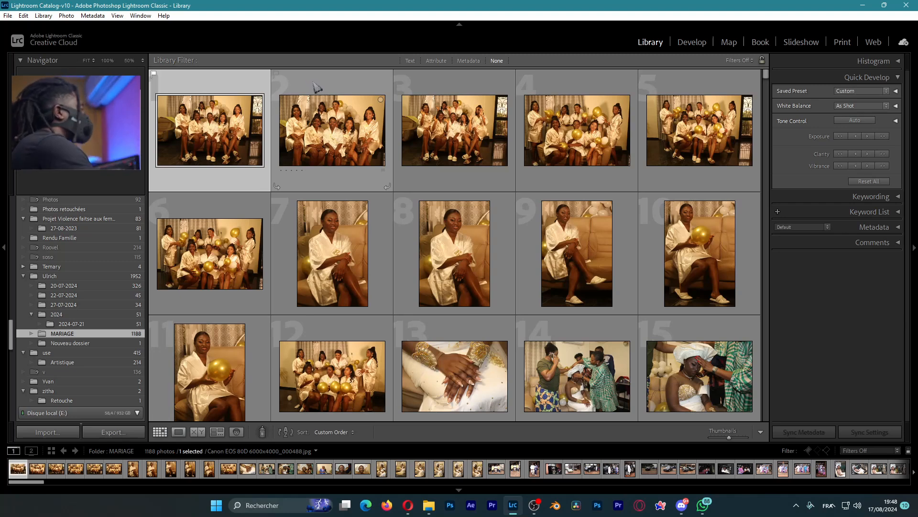
- Browse the MARIAGE folder's photos to examine the different stages of the wedding
scroll(373, 162, down, 10)
scroll(375, 160, down, 12)
scroll(338, 207, up, 20)
scroll(259, 284, down, 17)
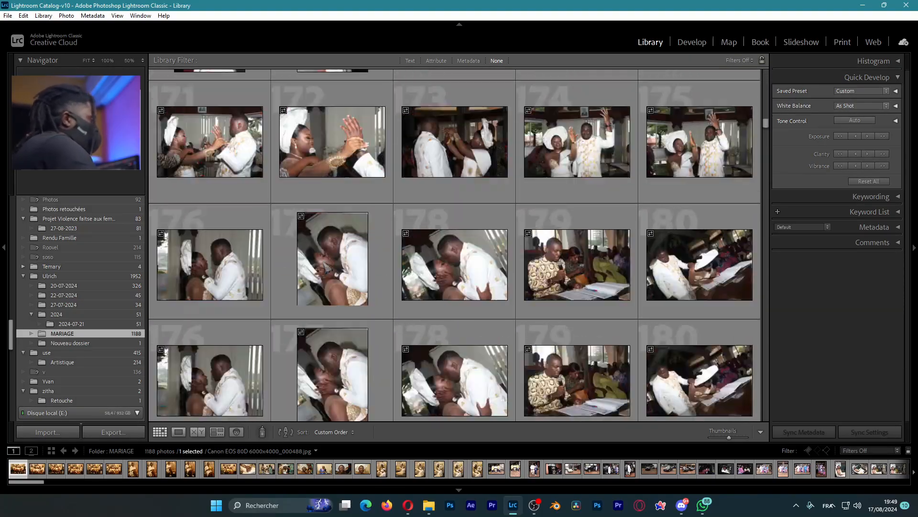
scroll(326, 267, down, 6)
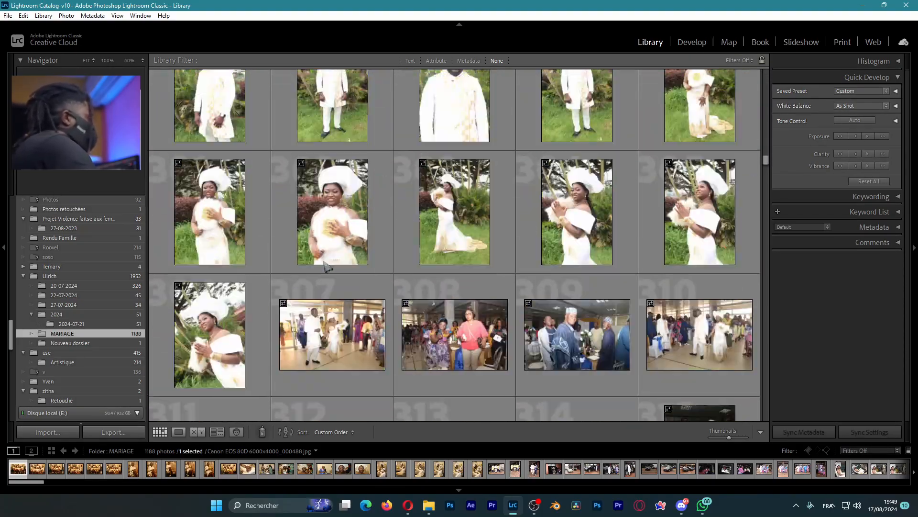
scroll(327, 265, down, 20)
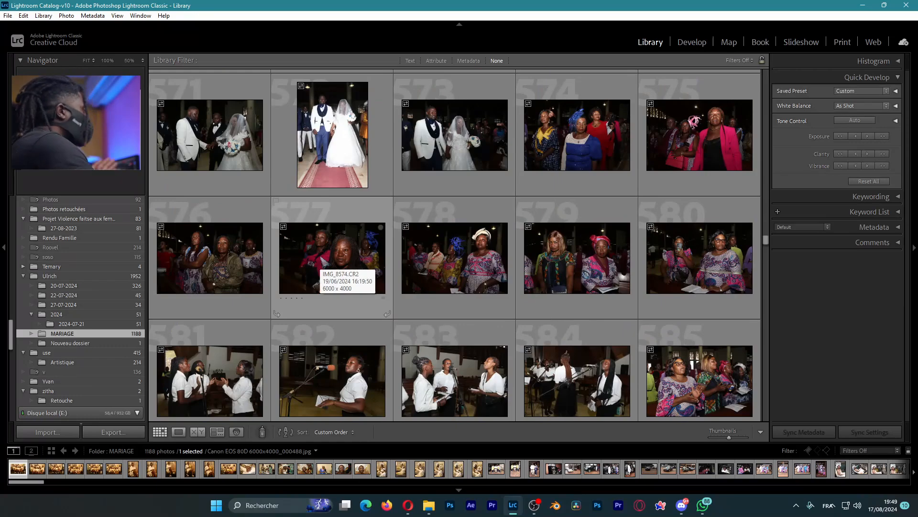
scroll(318, 263, down, 10)
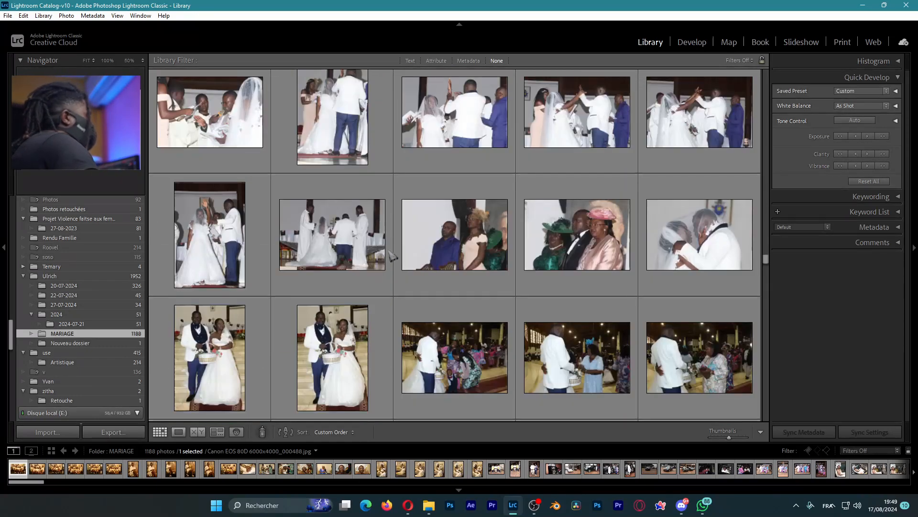
scroll(393, 256, down, 10)
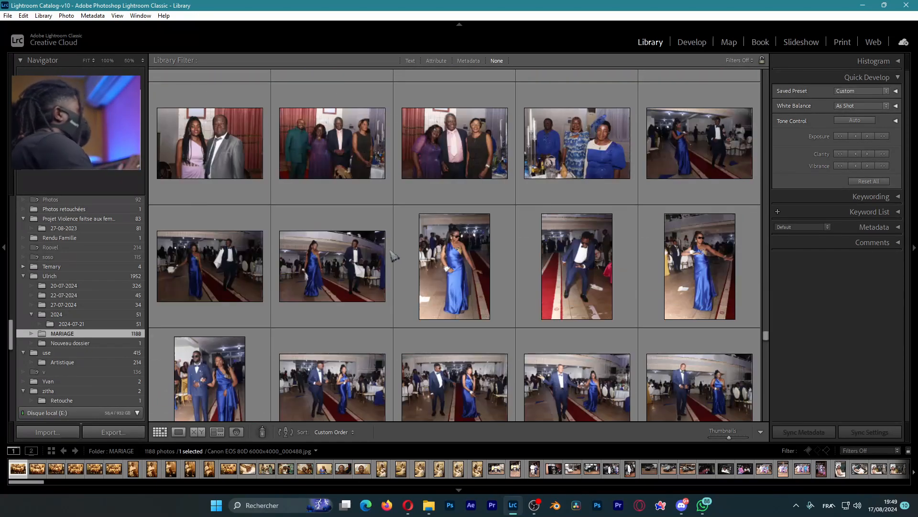
scroll(394, 256, up, 20)
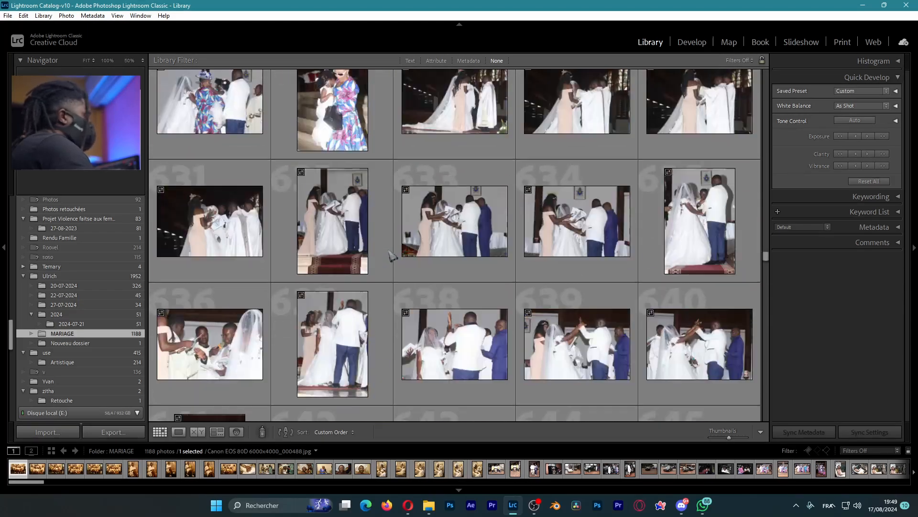
scroll(391, 256, up, 20)
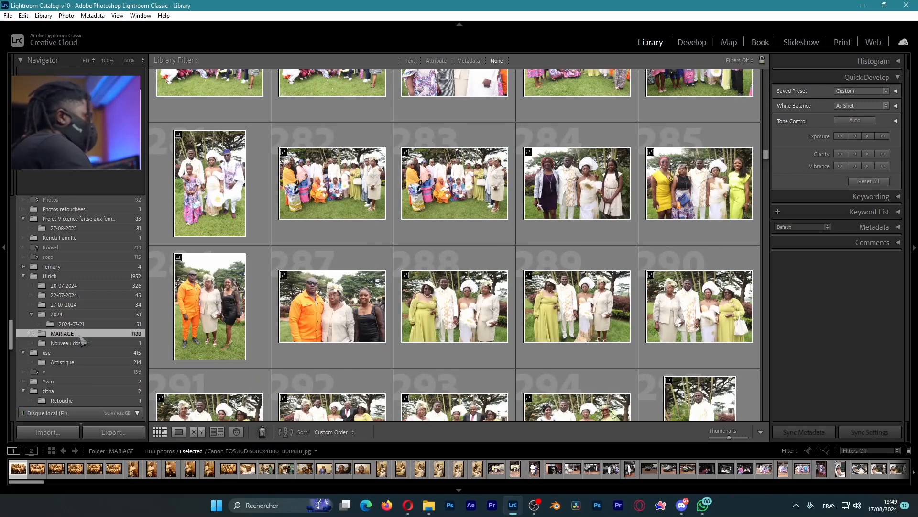
right_click(80, 335)
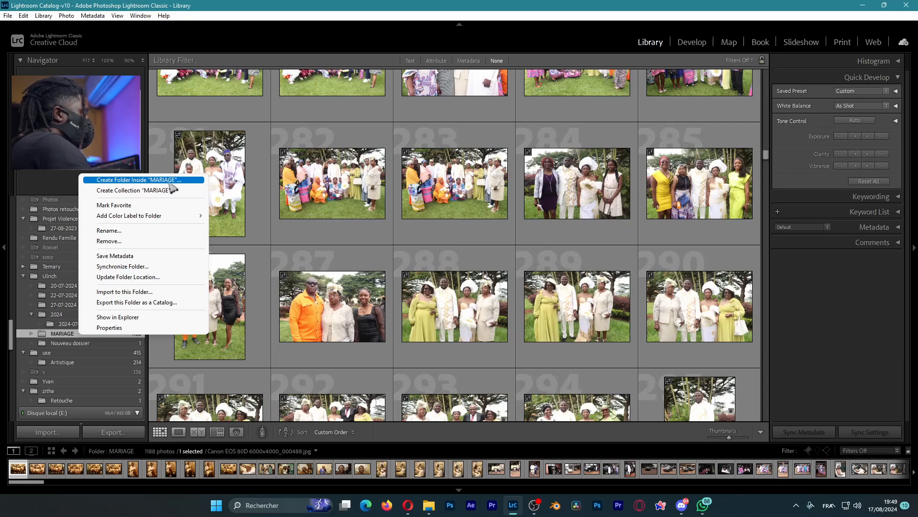
click(170, 181)
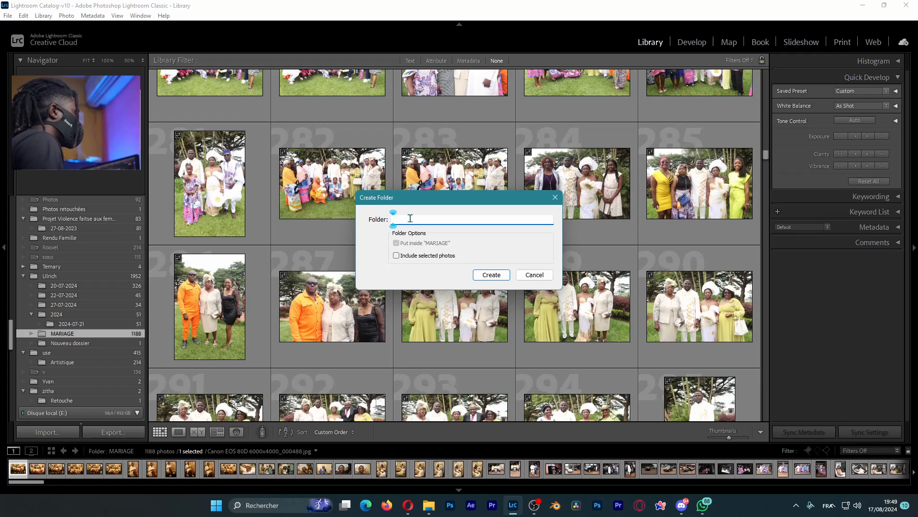
click(555, 197)
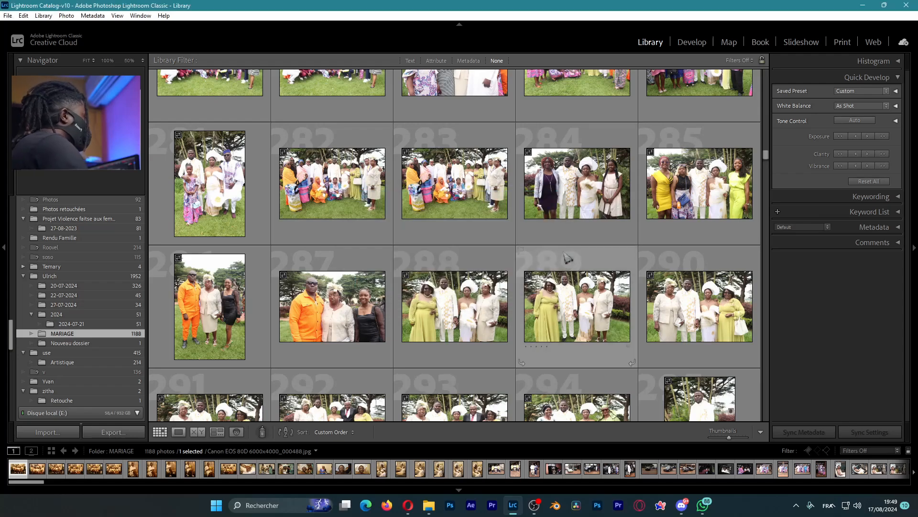
- Select photos 1 through 25, from the first group portrait to the last seated portrait of the bride with the fan
scroll(531, 220, up, 10)
scroll(499, 182, up, 20)
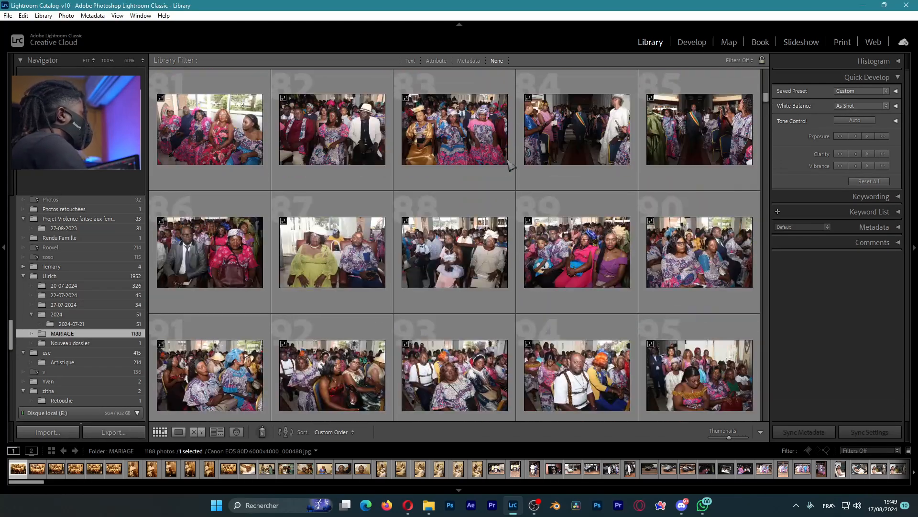
scroll(510, 164, up, 5)
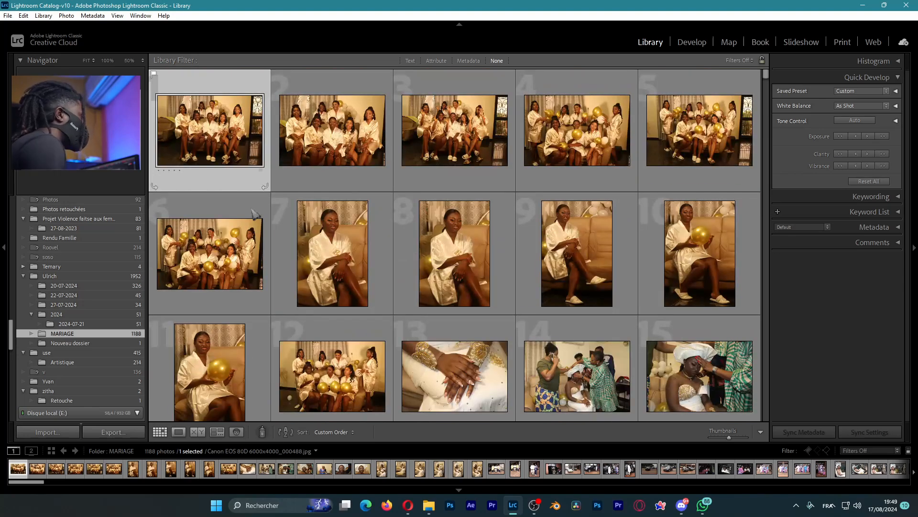
scroll(508, 334, down, 3)
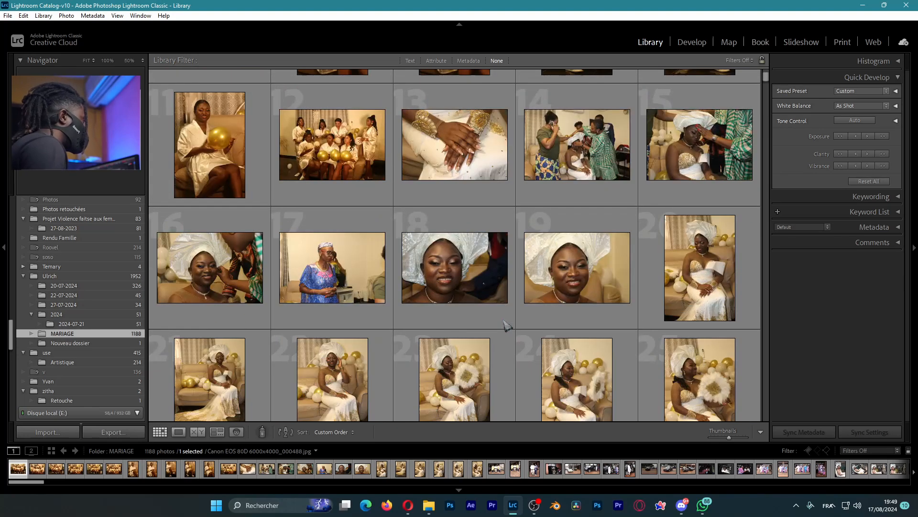
scroll(508, 327, down, 1)
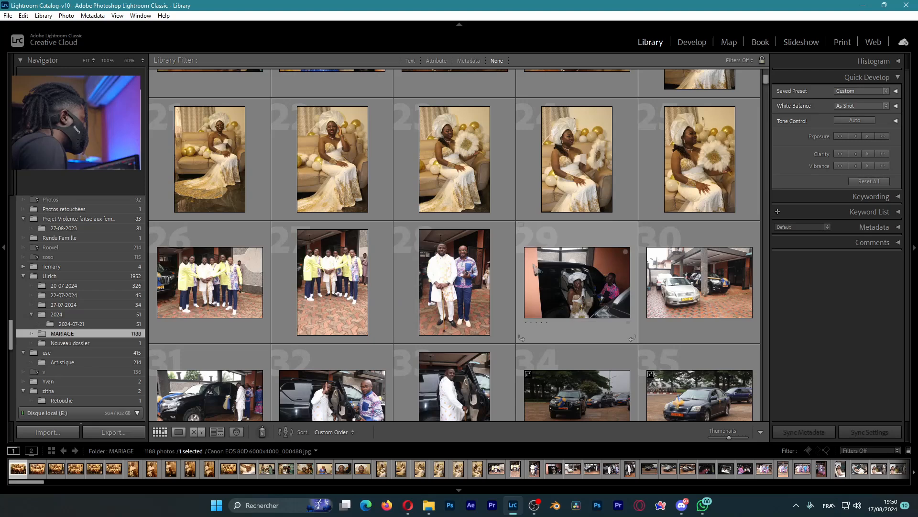
shift+click(688, 191)
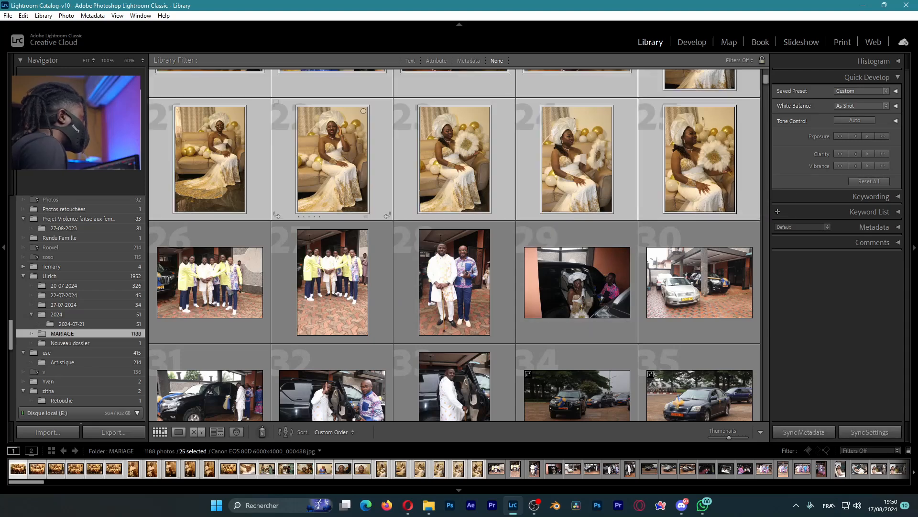
- Start a new folder inside MARIAGE with the option to include the selected photos enabled
right_click(95, 334)
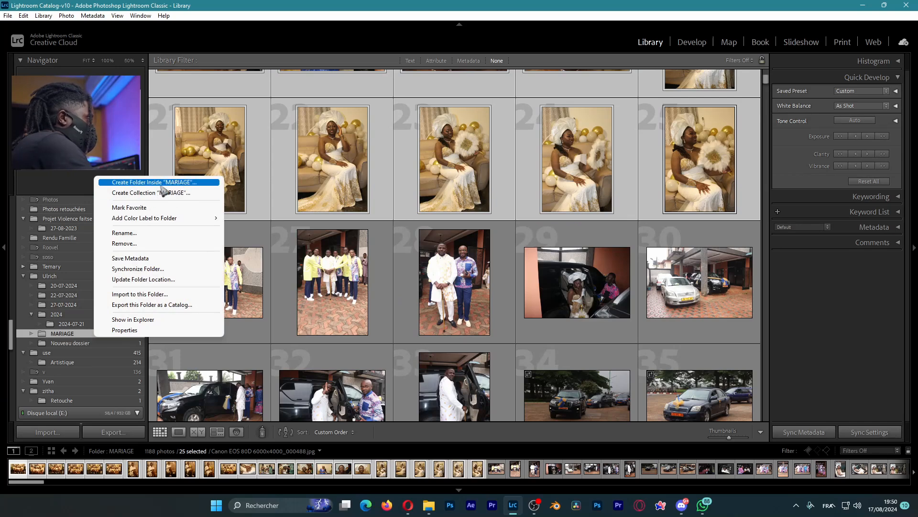
click(175, 186)
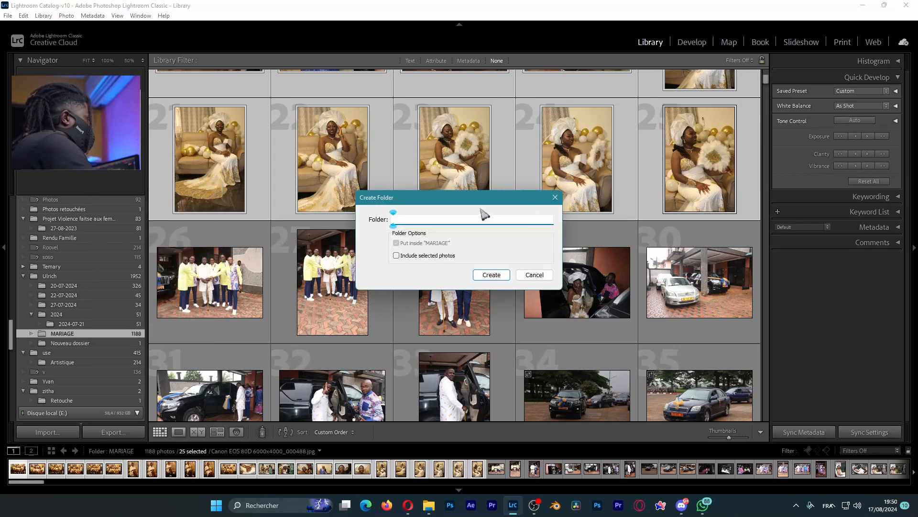
click(397, 256)
- Try to create the new folder under the name "Préparatifs Mairie"
click(405, 220)
text(P)
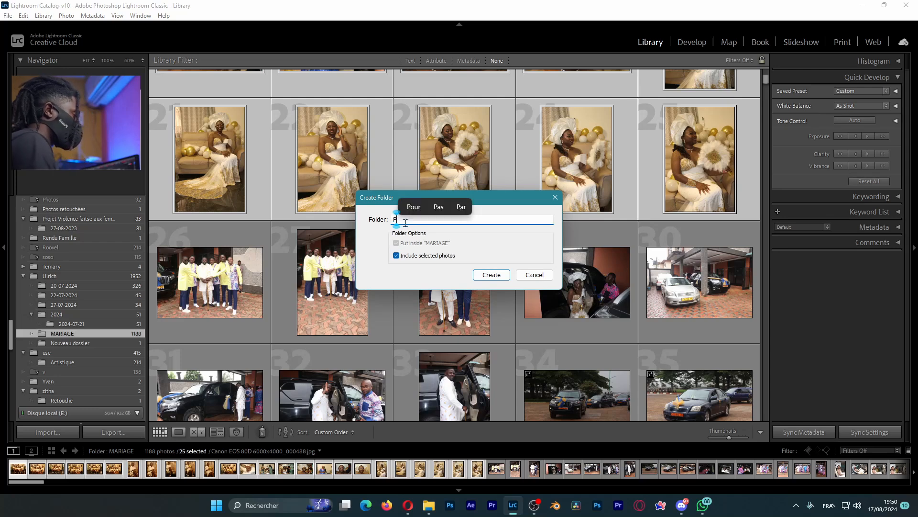
text(répara)
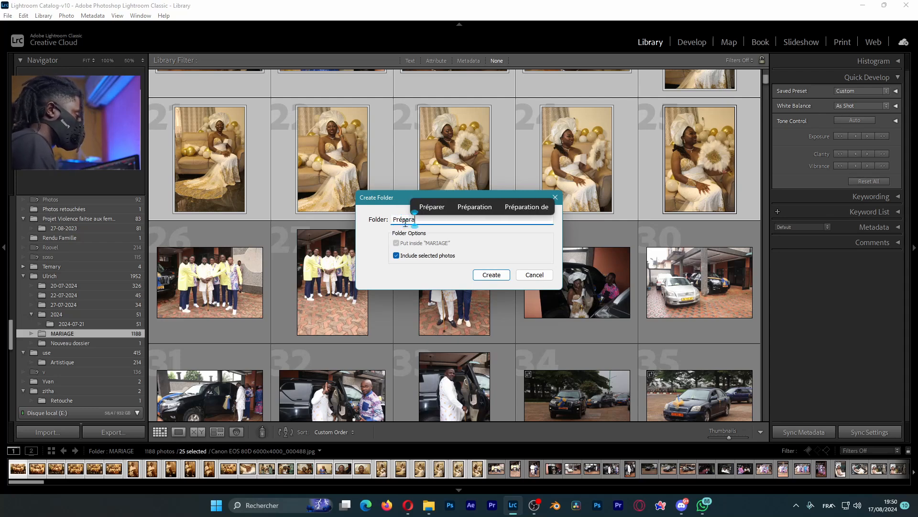
text(tifs Mairie)
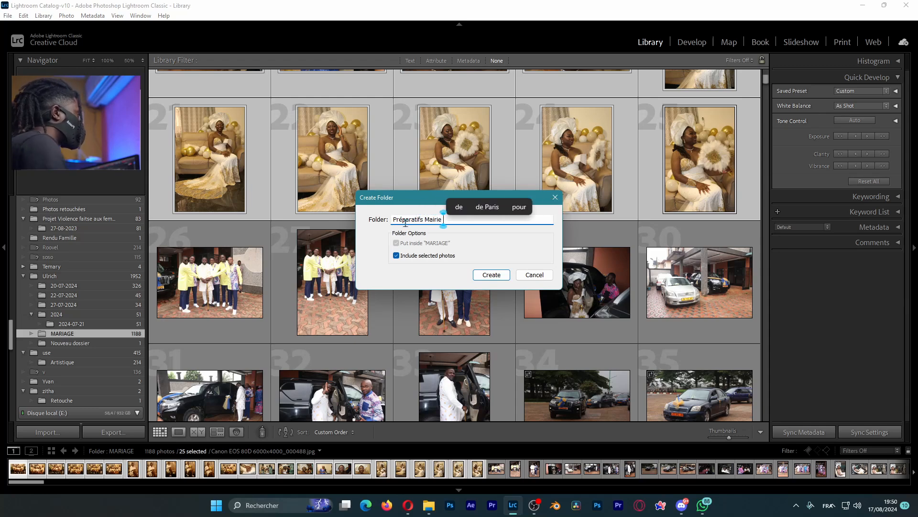
click(493, 276)
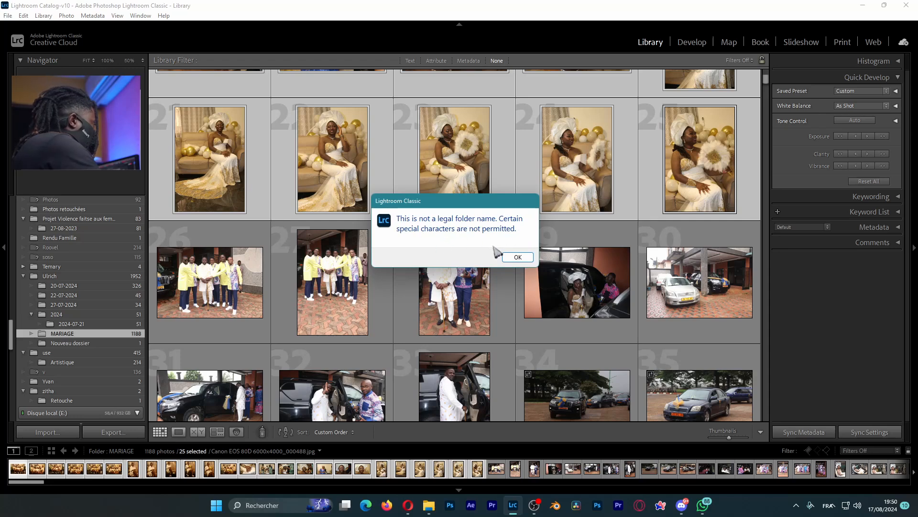
click(519, 258)
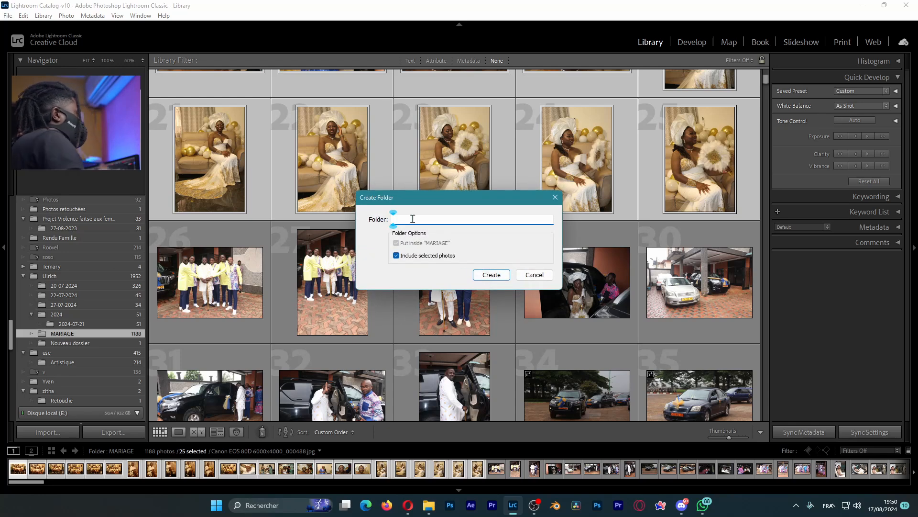
- Try to create the new folder inside MARIAGE under the name "Préparatifs"
text(Préparatifs)
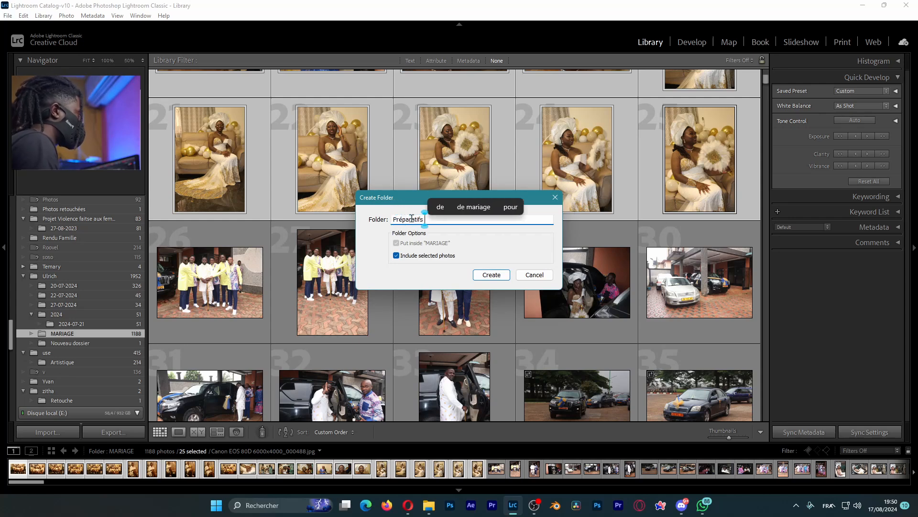
click(495, 276)
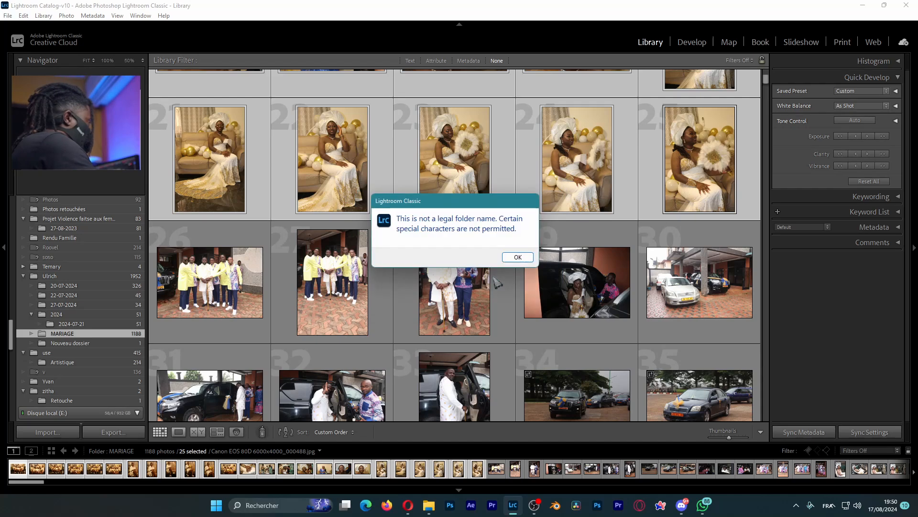
click(516, 258)
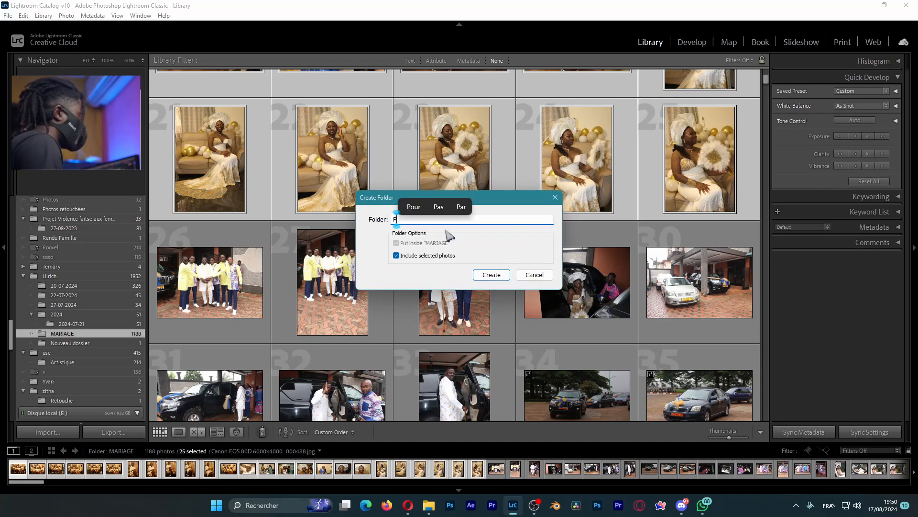
- Create the subfolder "P" inside MARIAGE with the selected photos and open it to review its contents
click(495, 276)
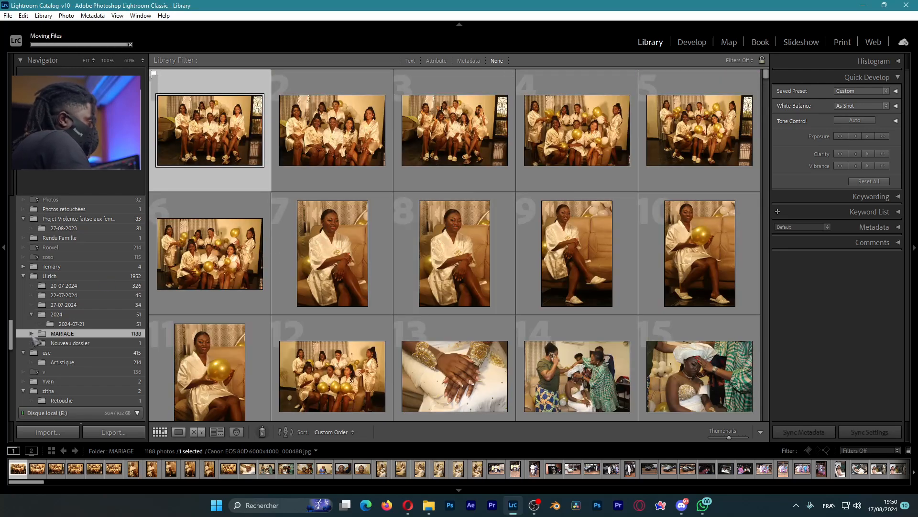
click(32, 334)
click(53, 343)
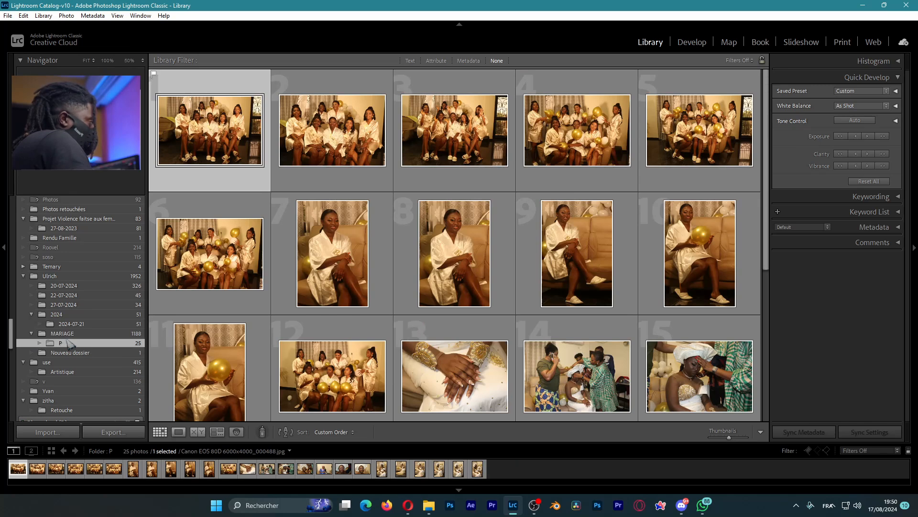
scroll(392, 259, down, 5)
scroll(393, 258, up, 5)
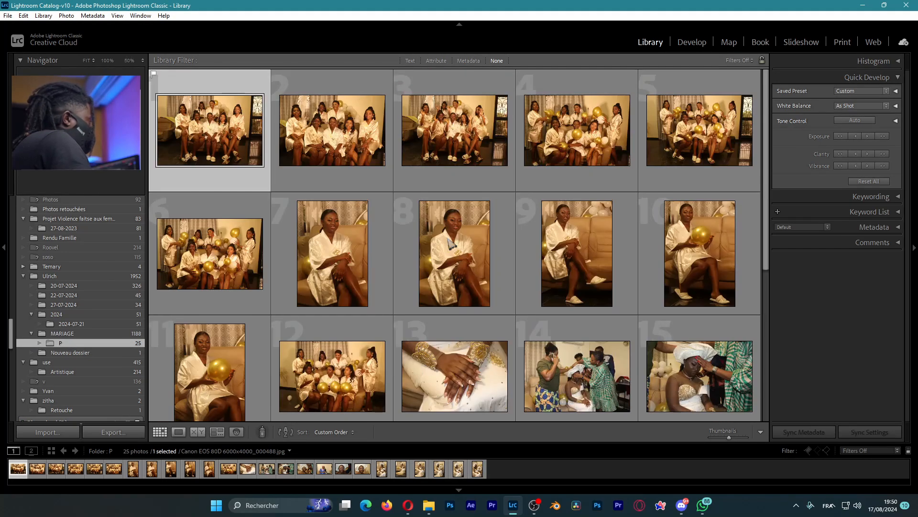
scroll(486, 241, down, 3)
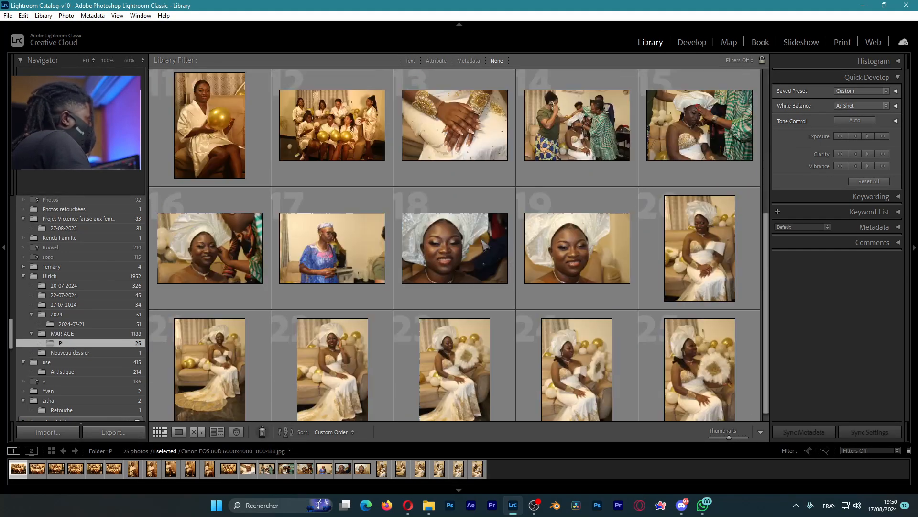
scroll(488, 243, up, 3)
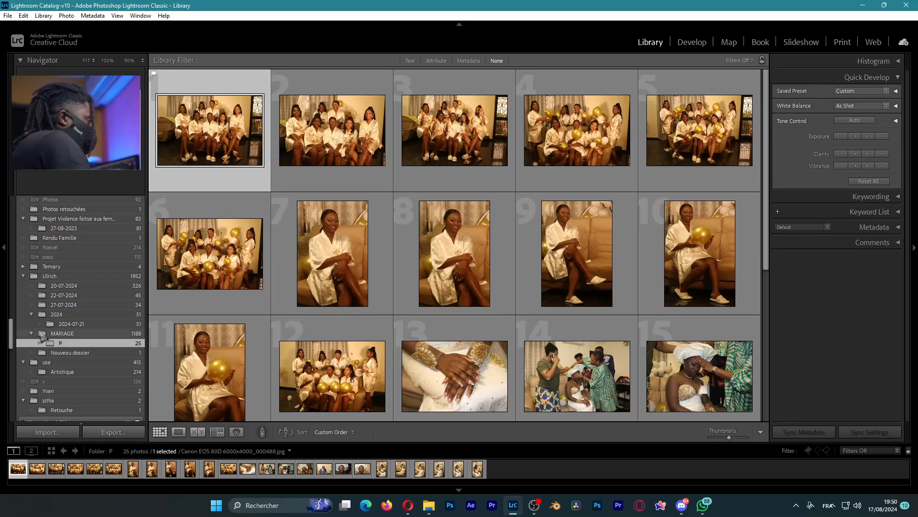
- Return to the MARIAGE folder and select photos 26 through 55, from the groomsmen group shot to the last standing portrait of the groom
click(61, 333)
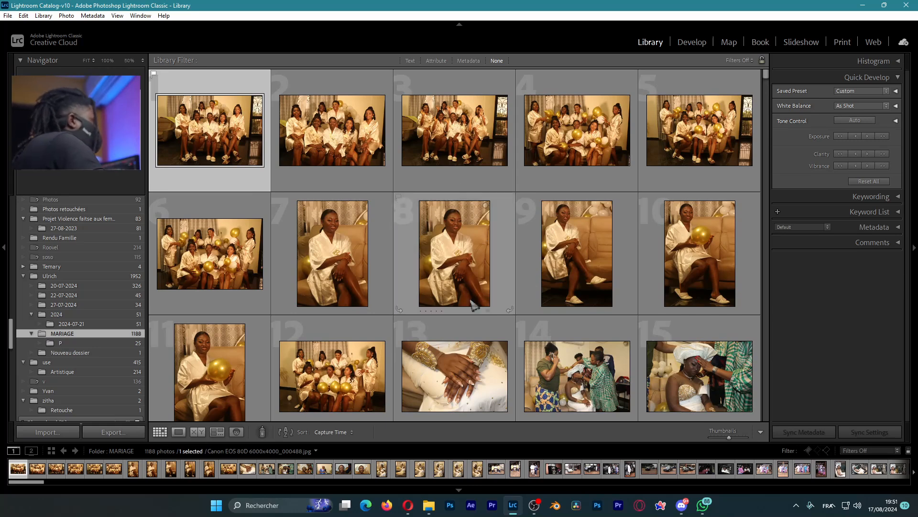
scroll(450, 307, down, 2)
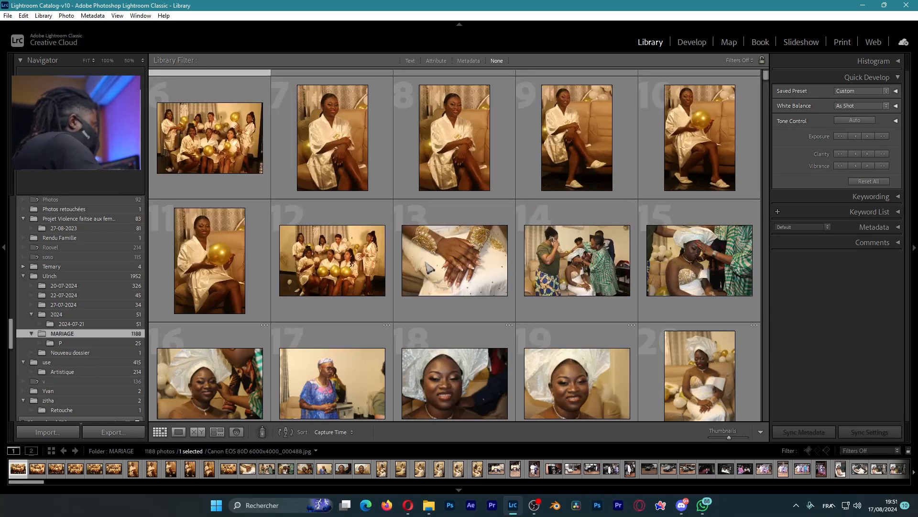
scroll(455, 266, up, 2)
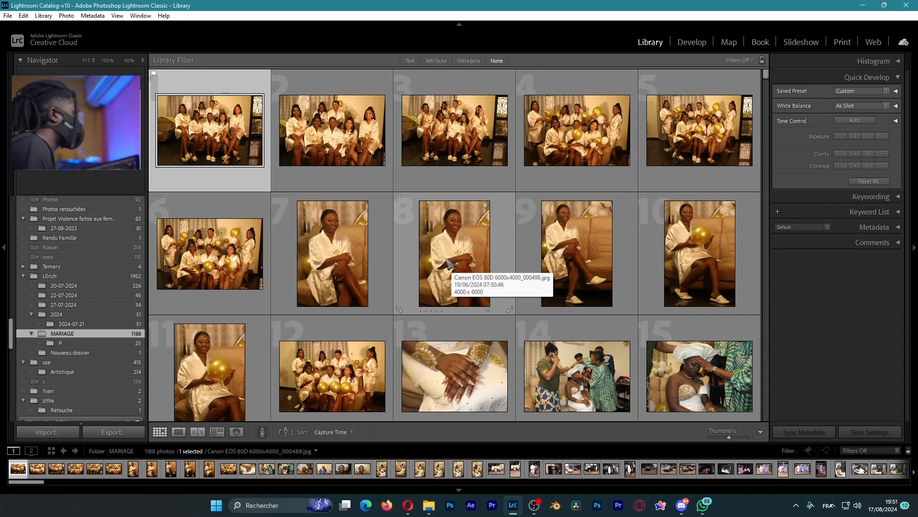
scroll(450, 263, down, 8)
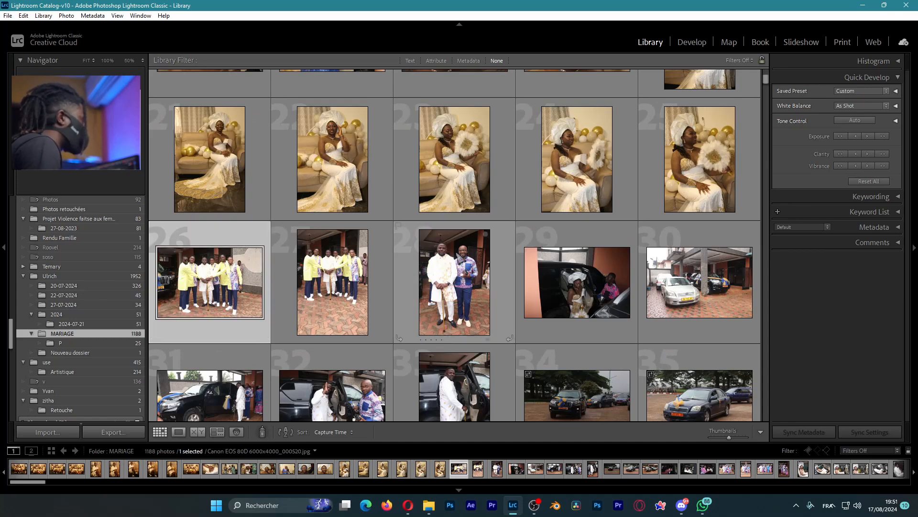
scroll(459, 259, down, 10)
scroll(459, 258, down, 2)
scroll(479, 260, up, 2)
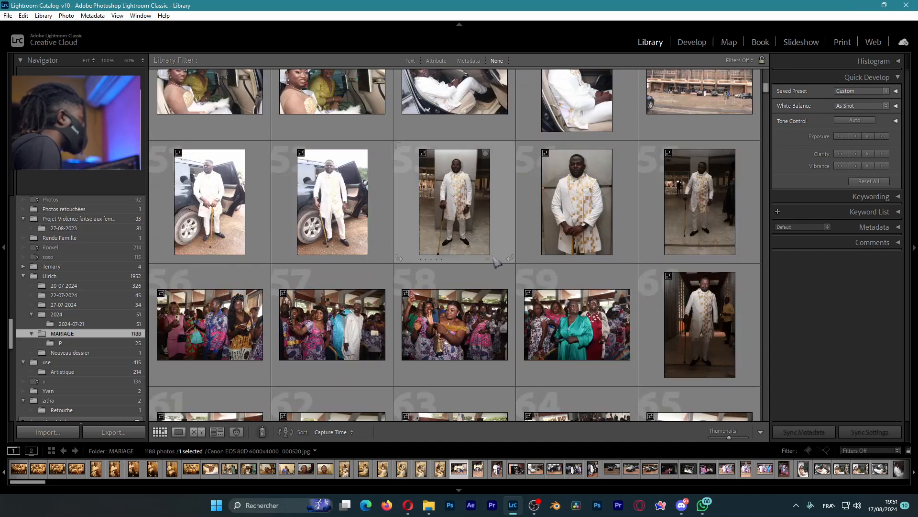
scroll(399, 239, up, 2)
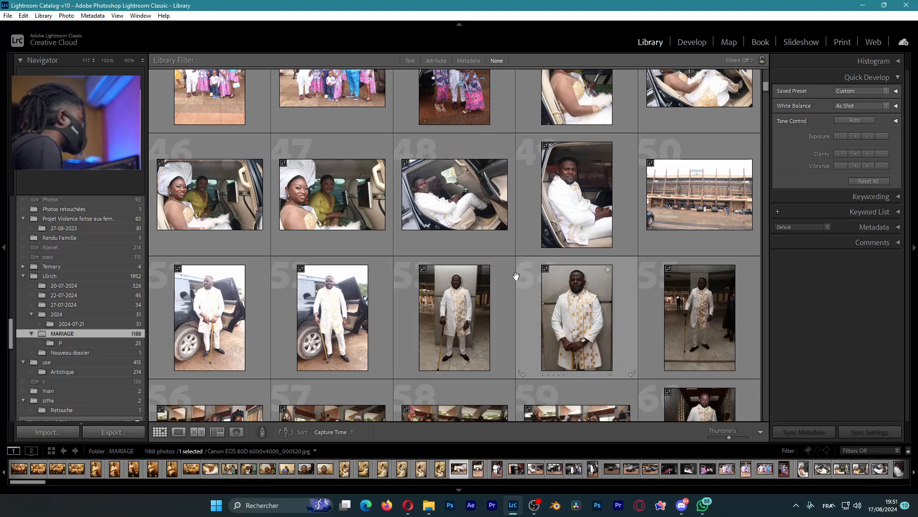
scroll(445, 228, down, 4)
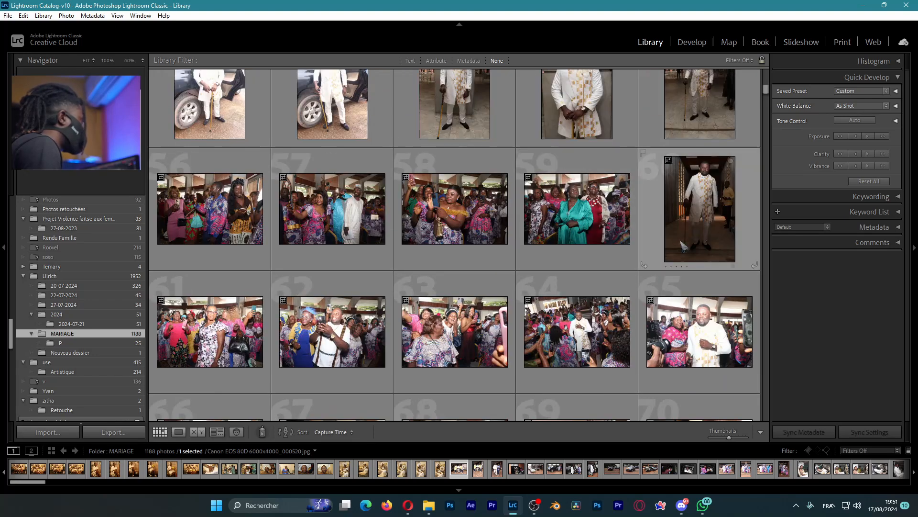
scroll(679, 211, up, 2)
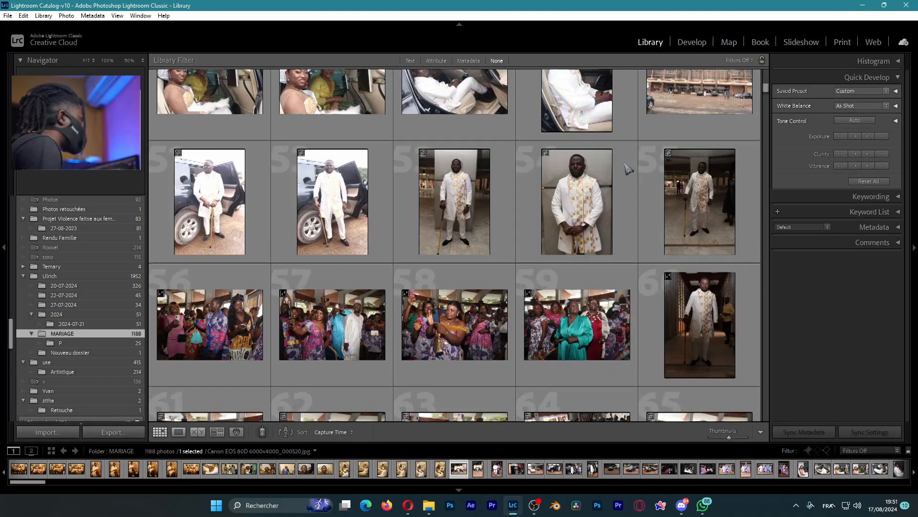
scroll(381, 211, up, 10)
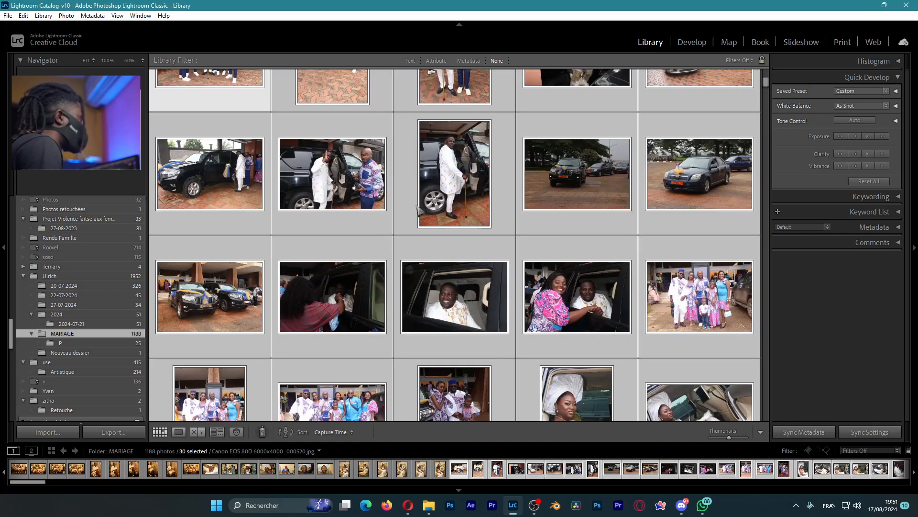
scroll(345, 228, down, 2)
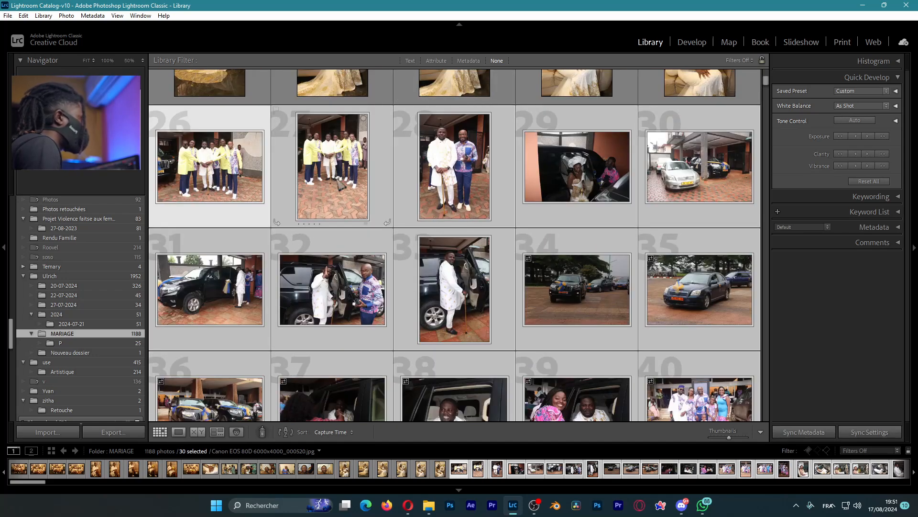
- Create a subfolder named "Ext.M" inside MARIAGE that includes the selected photos
right_click(336, 180)
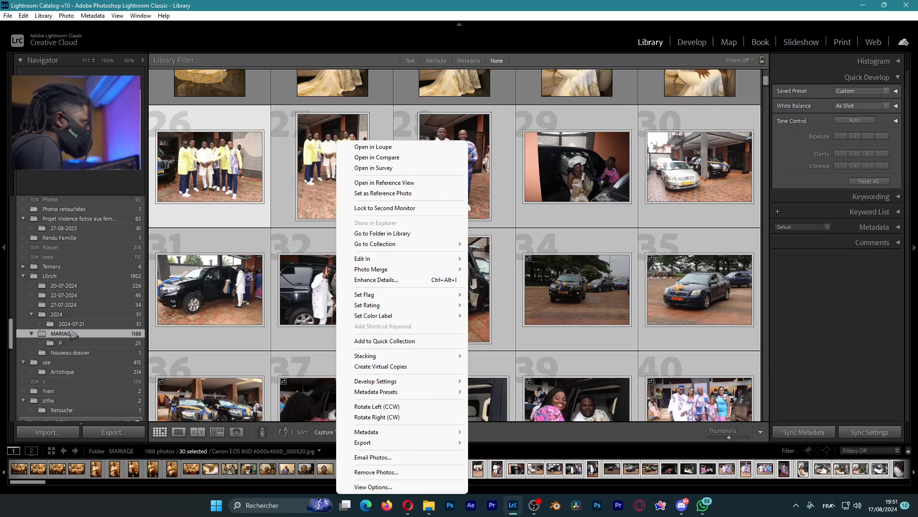
right_click(87, 337)
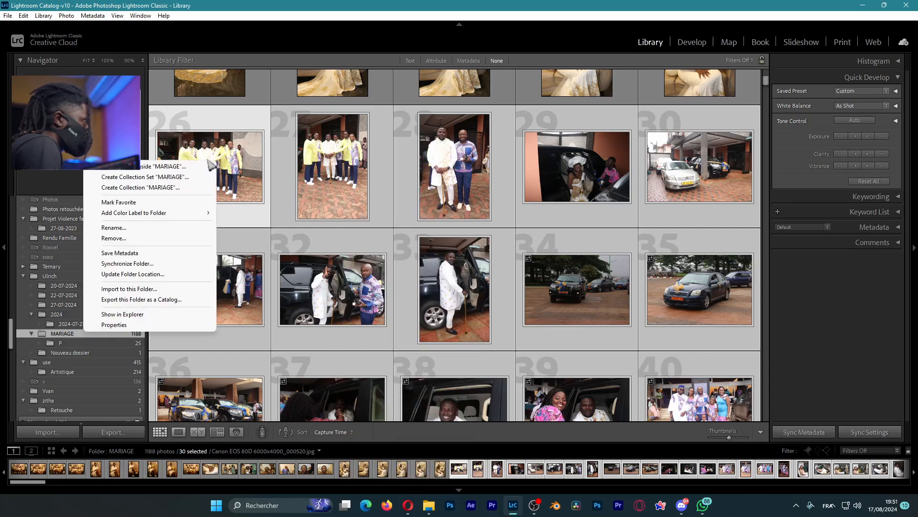
click(161, 168)
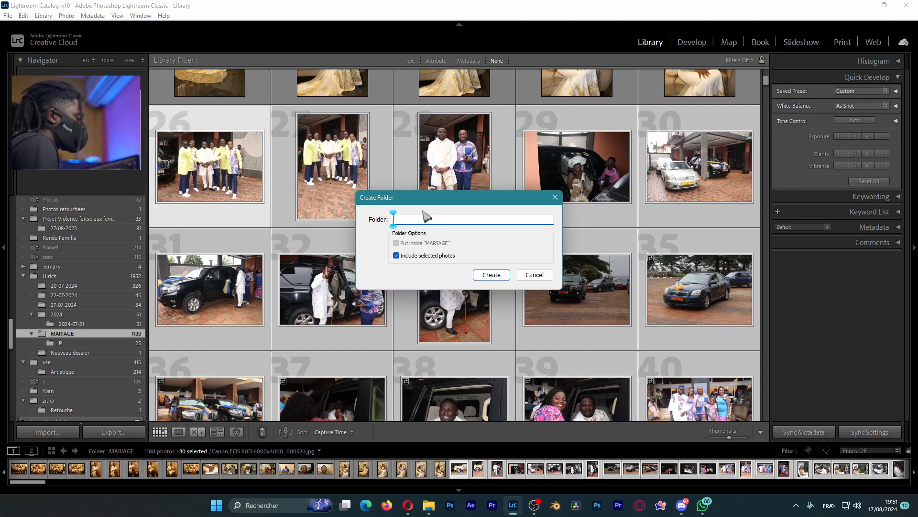
text(Ext)
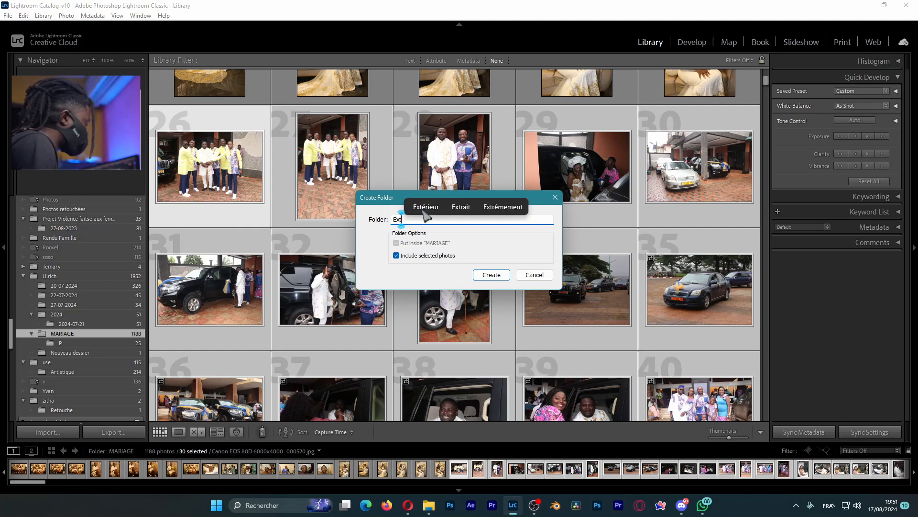
text(.M)
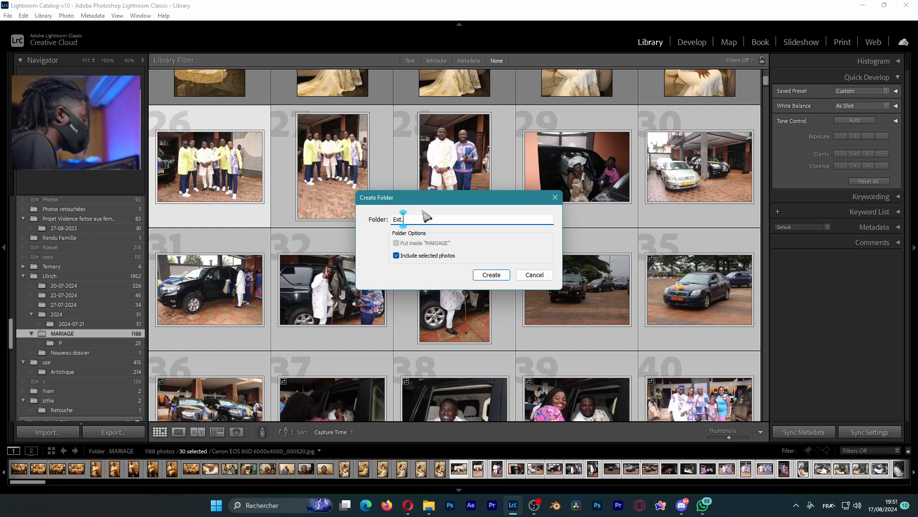
click(500, 276)
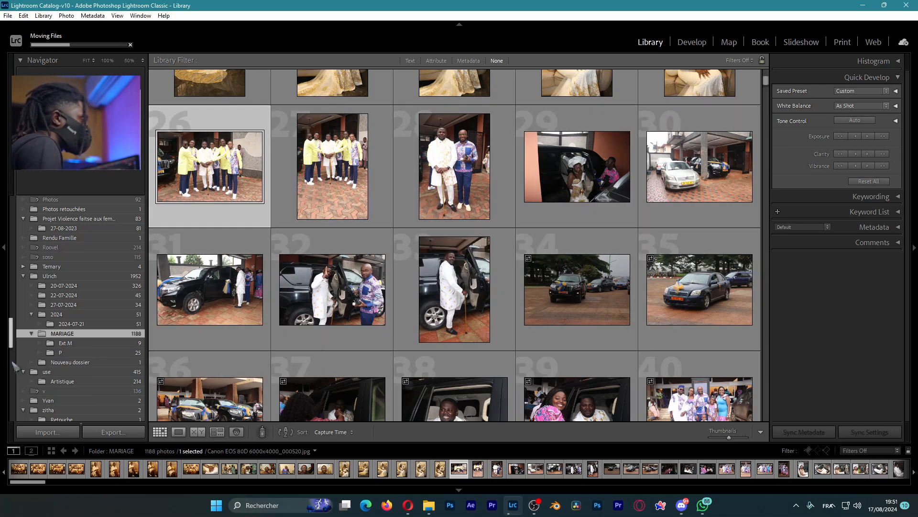
- Review the Ext.M folder's photos and compare them with the same sequence in the MARIAGE folder
click(65, 343)
scroll(466, 318, down, 3)
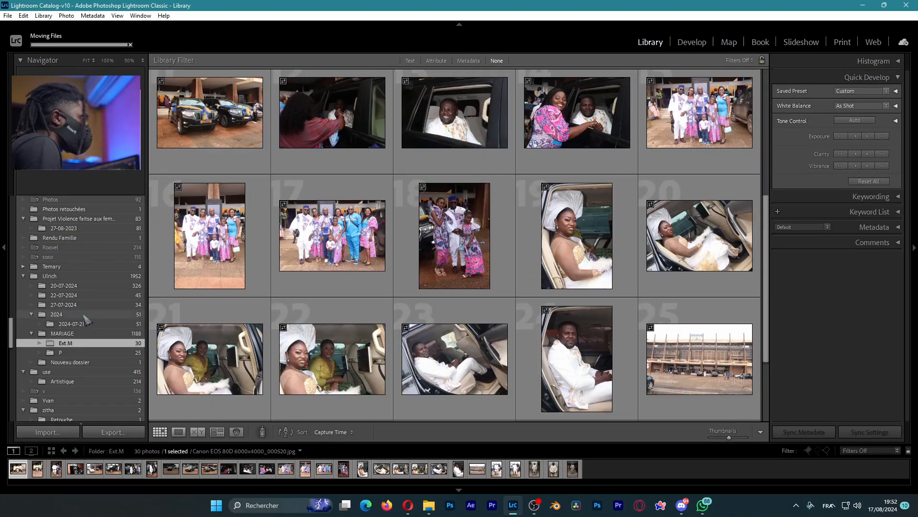
click(62, 334)
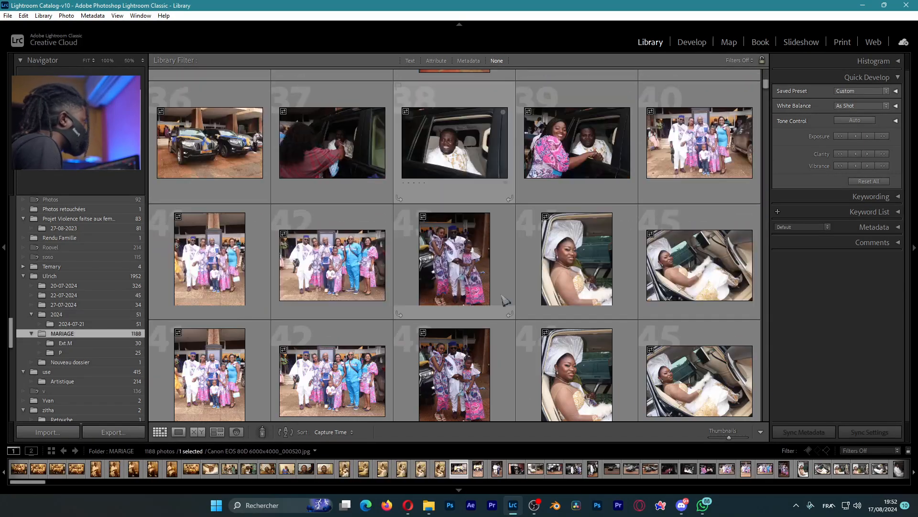
scroll(513, 303, down, 5)
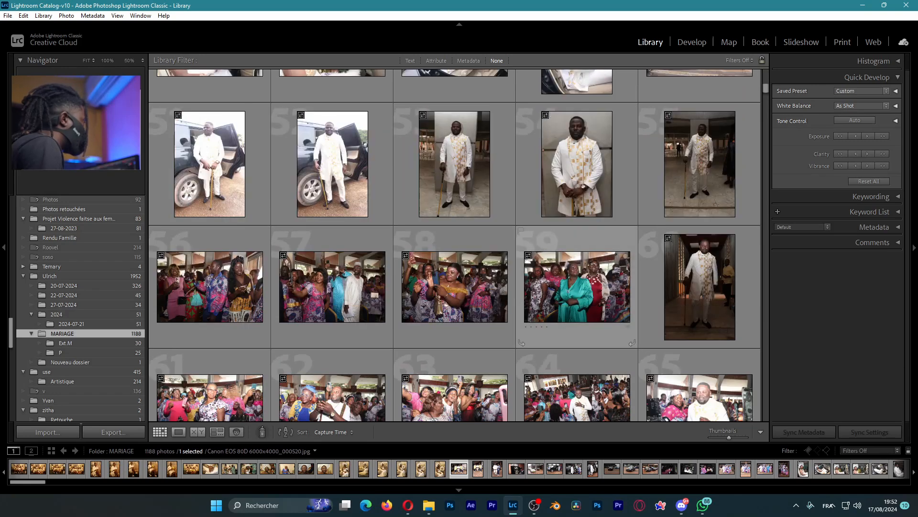
scroll(526, 302, down, 1)
scroll(526, 302, up, 1)
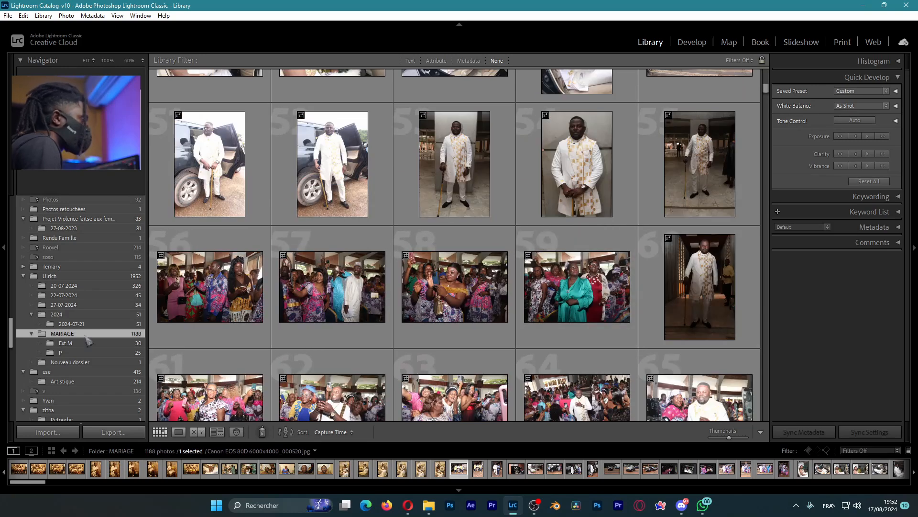
click(86, 343)
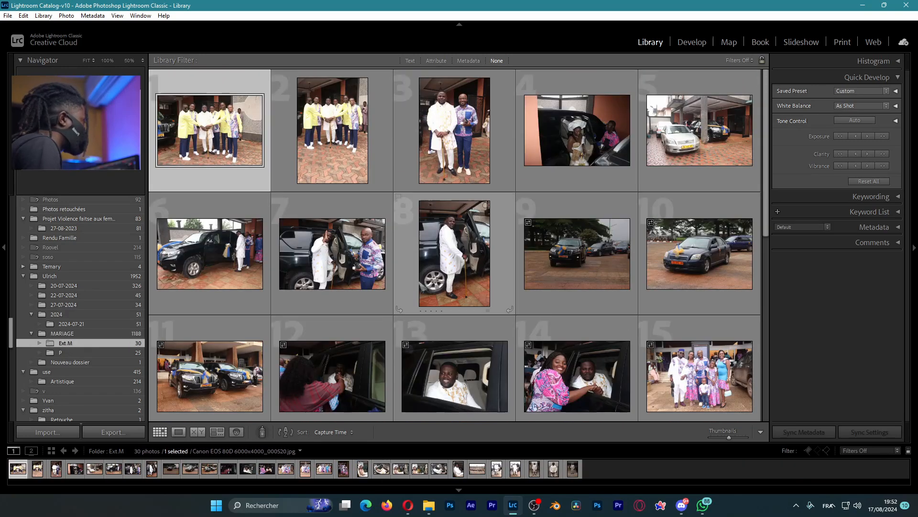
scroll(423, 285, down, 5)
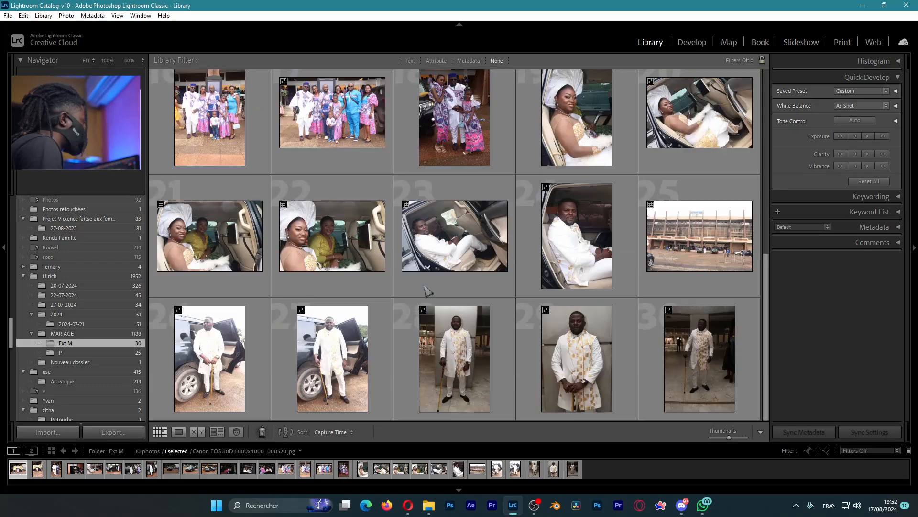
- Move photos 69 through 75, from the bridesmaids to the bride walking, from MARIAGE into Ext.M and open that folder to check them
click(91, 334)
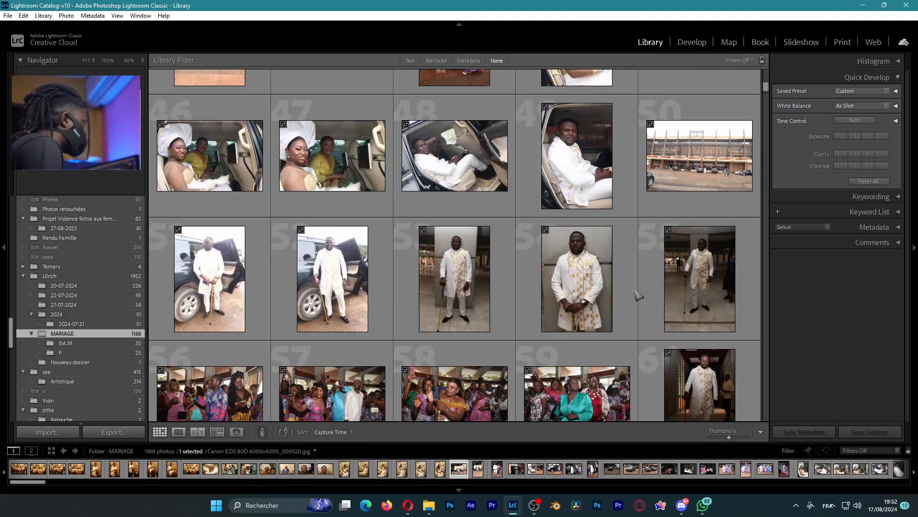
scroll(638, 295, down, 3)
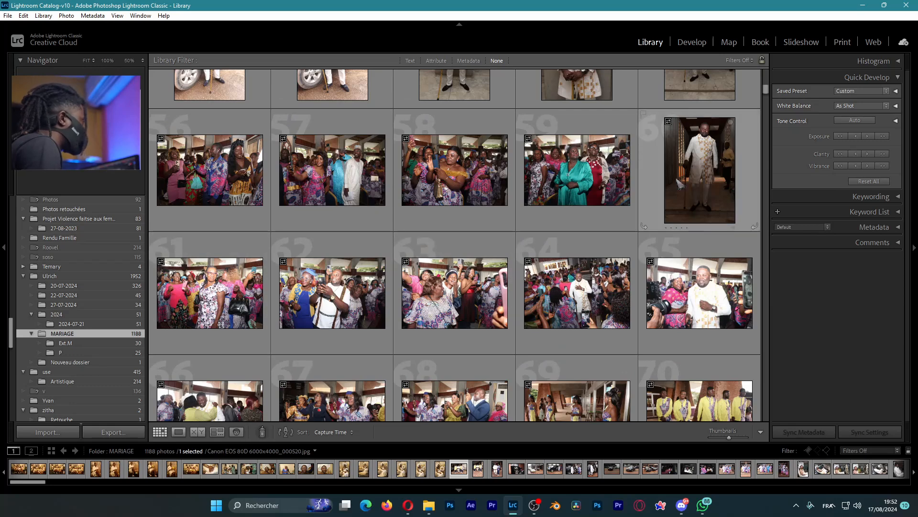
scroll(564, 197, up, 2)
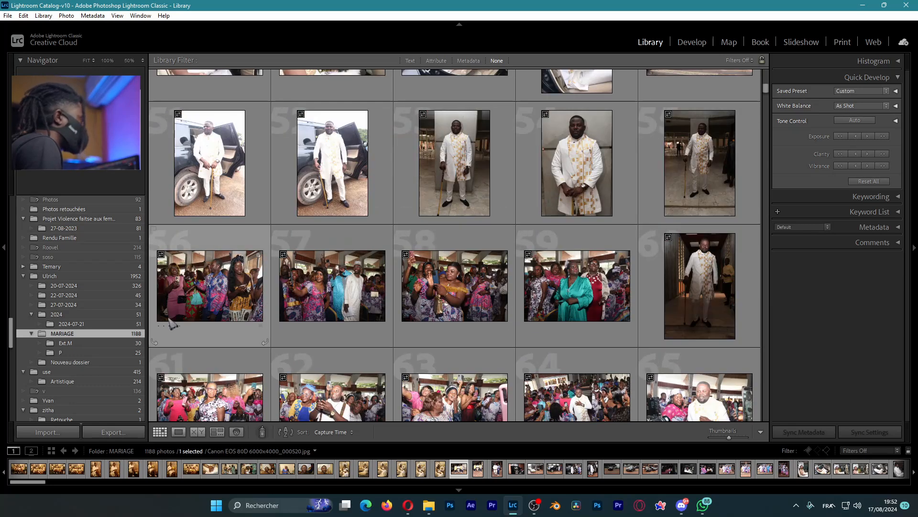
scroll(450, 299, down, 10)
scroll(450, 299, up, 5)
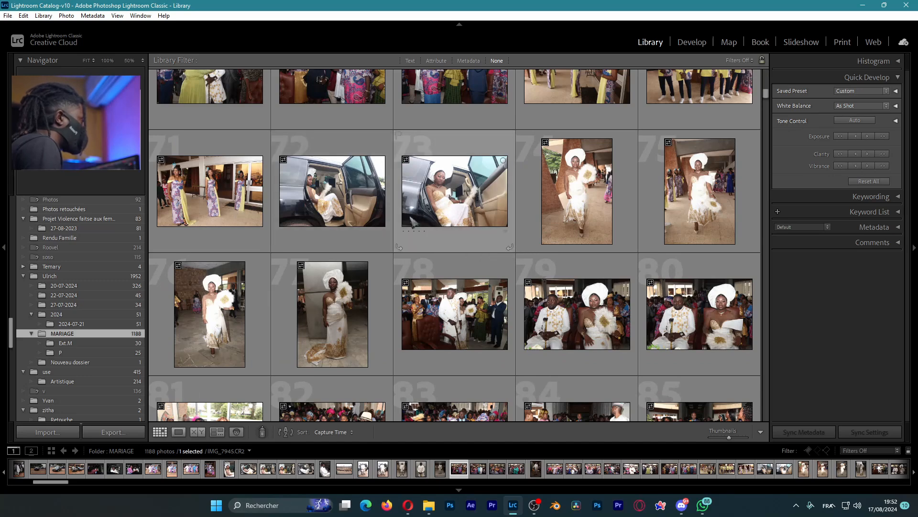
scroll(476, 249, up, 2)
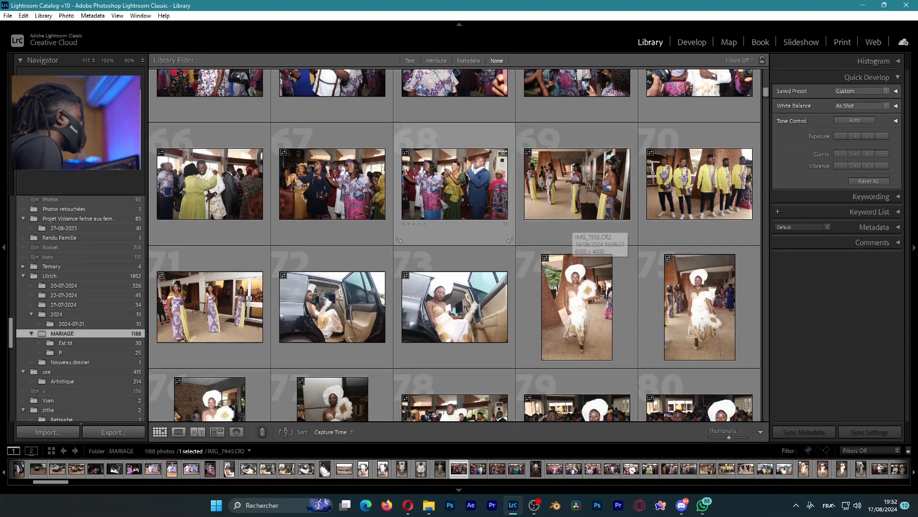
click(579, 191)
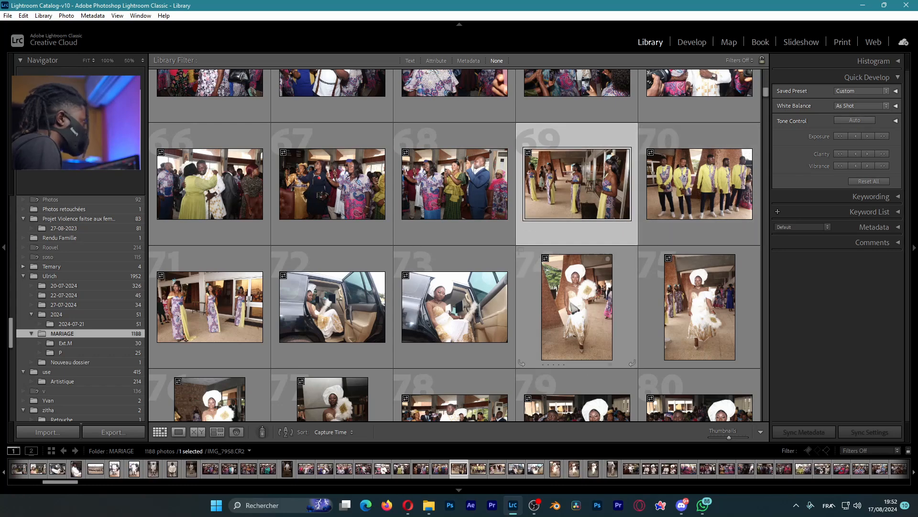
scroll(462, 294, down, 2)
shift+click(700, 207)
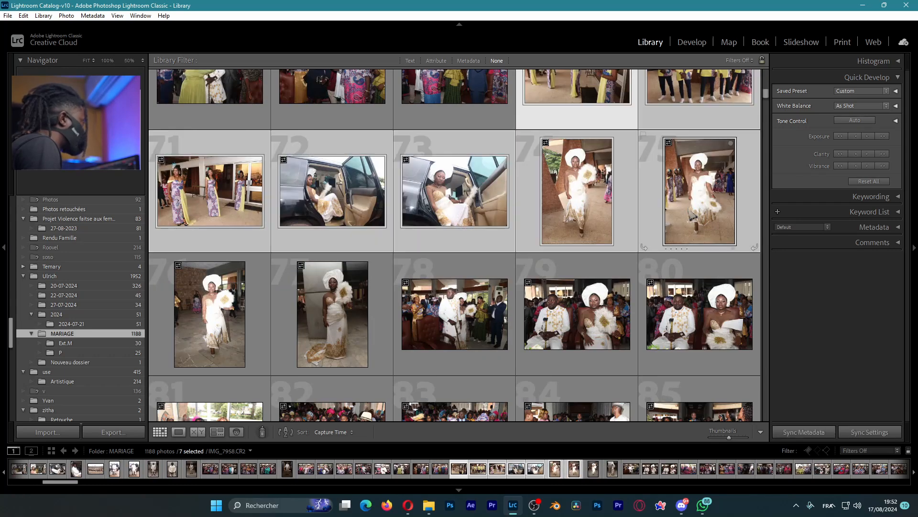
drag(452, 205, 80, 346)
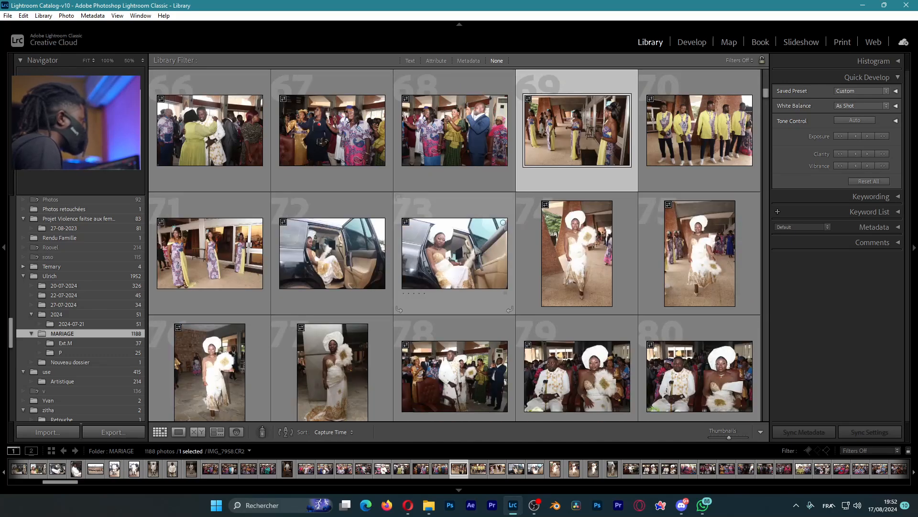
click(66, 343)
scroll(506, 256, up, 5)
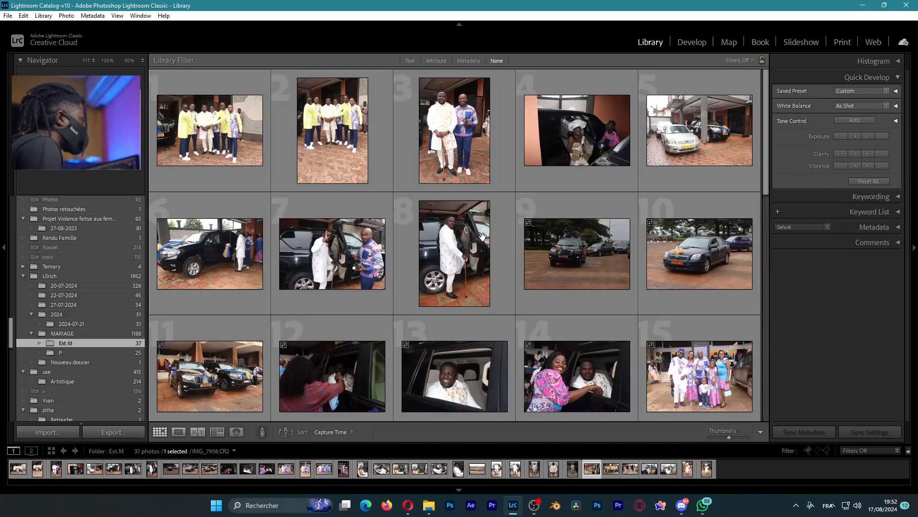
- Return to the MARIAGE folder and select photos 56 through 215, from the cheering guests to the couple walking out of the ceremony
click(62, 333)
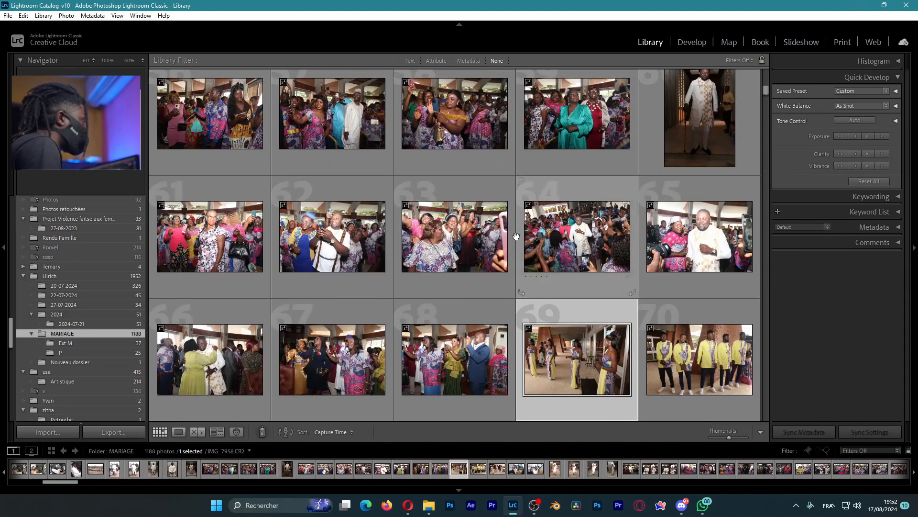
scroll(519, 246, up, 3)
scroll(538, 249, down, 2)
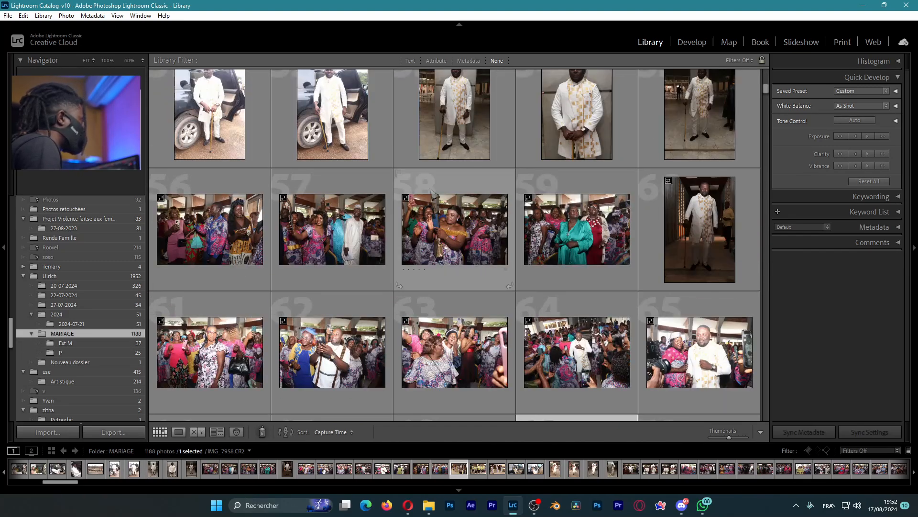
click(210, 230)
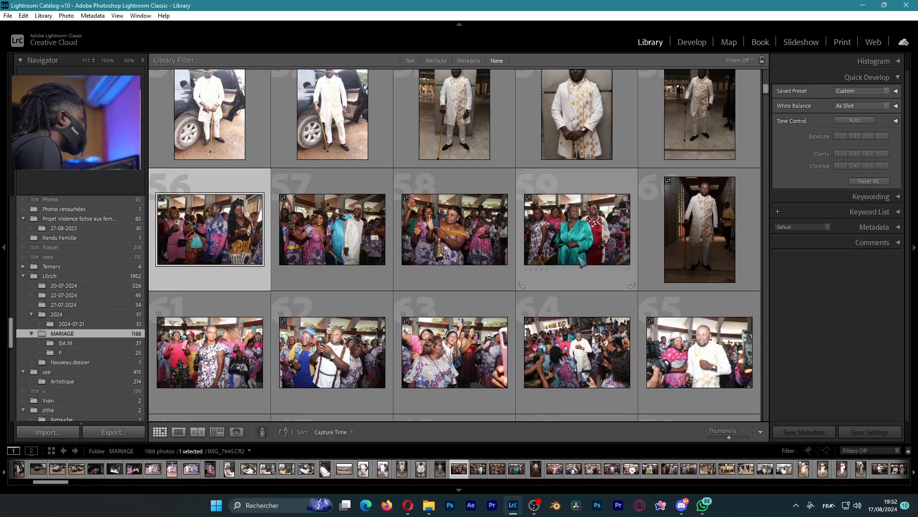
scroll(567, 266, down, 5)
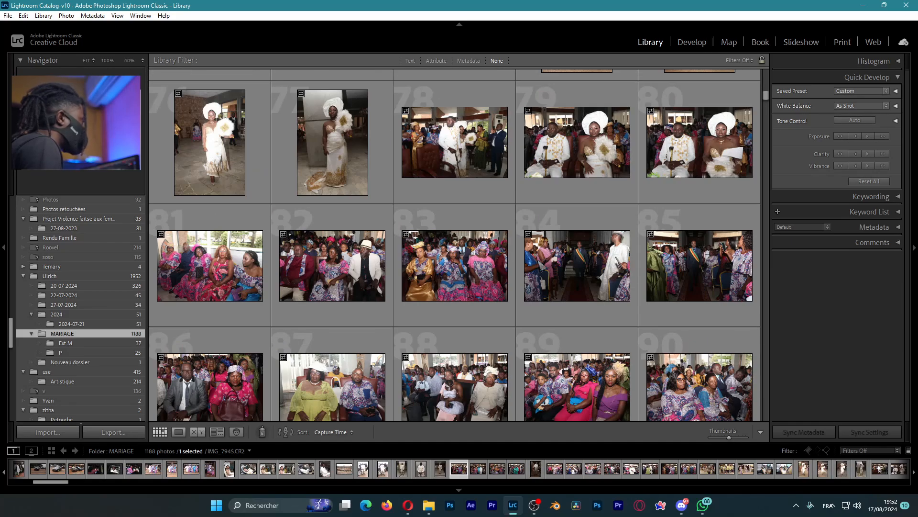
scroll(540, 266, down, 12)
scroll(540, 267, down, 13)
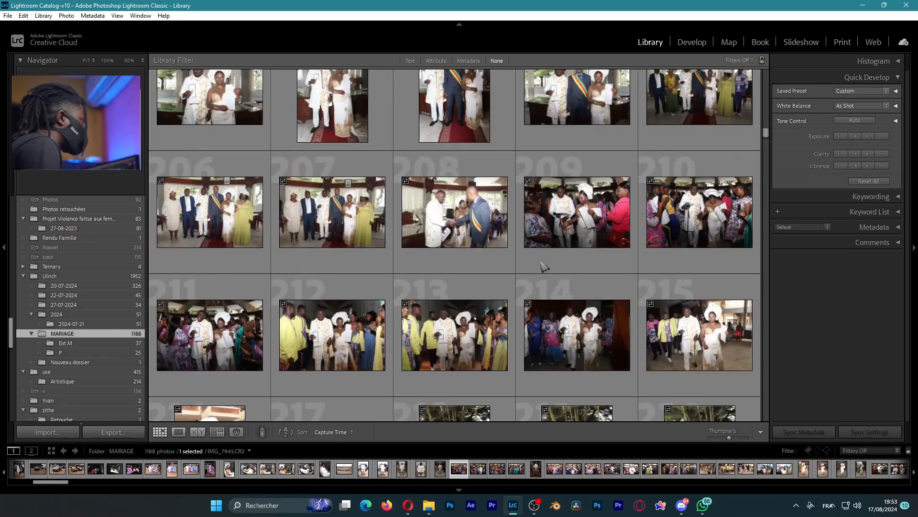
scroll(544, 266, down, 2)
scroll(406, 248, up, 1)
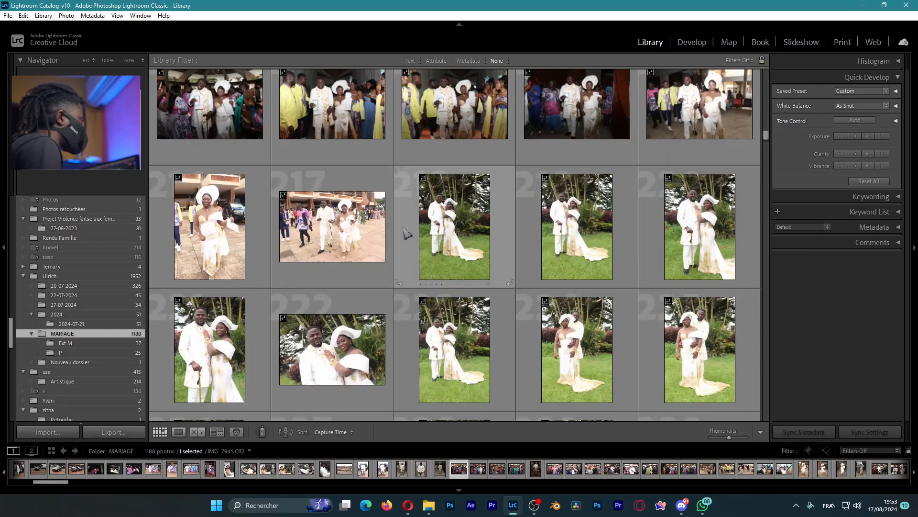
scroll(406, 234, up, 1)
shift+click(424, 254)
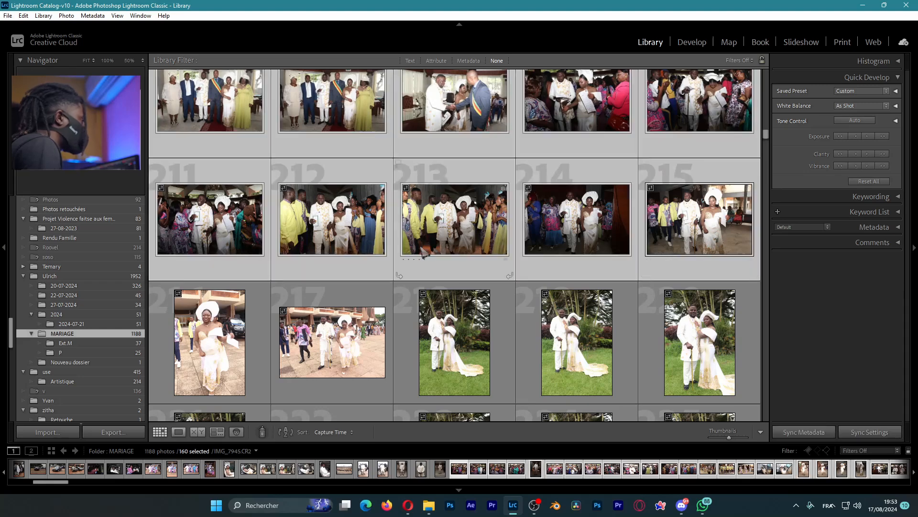
- Create a subfolder named "Cere.M" inside MARIAGE that includes the selected photos
right_click(86, 333)
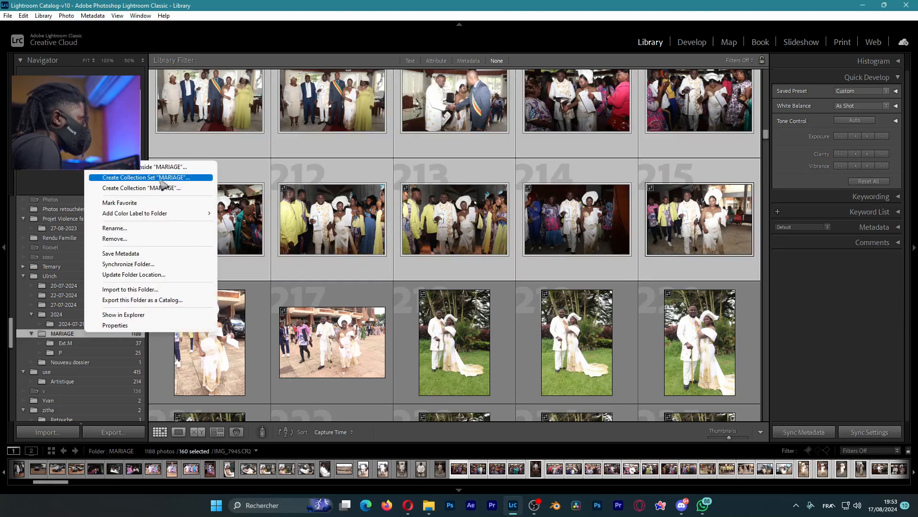
click(171, 167)
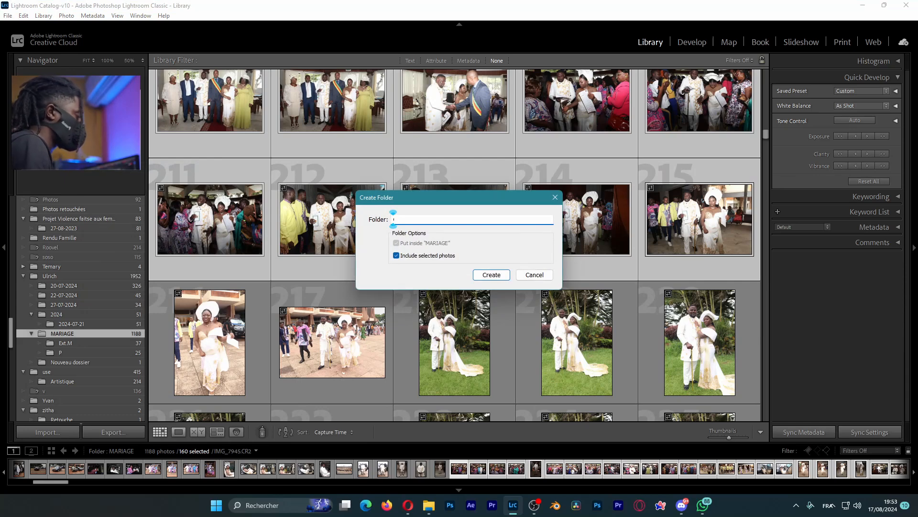
text(Cere.)
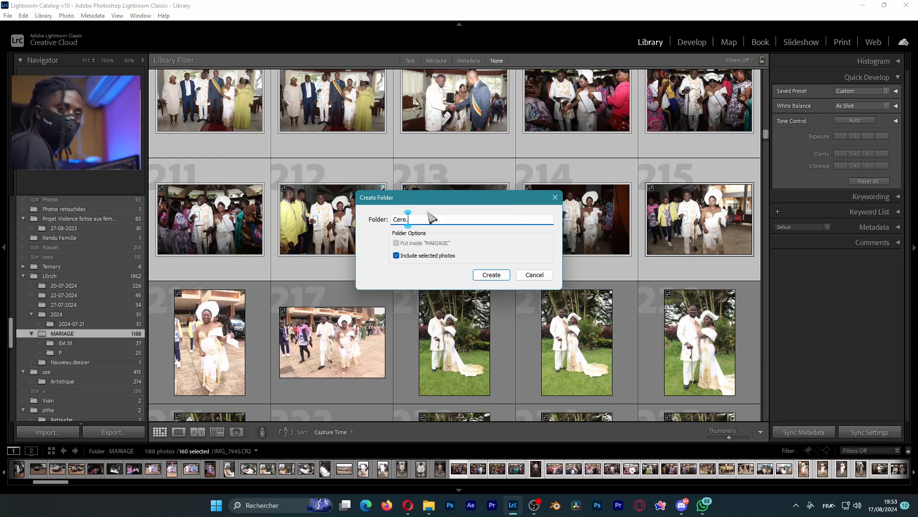
text(M)
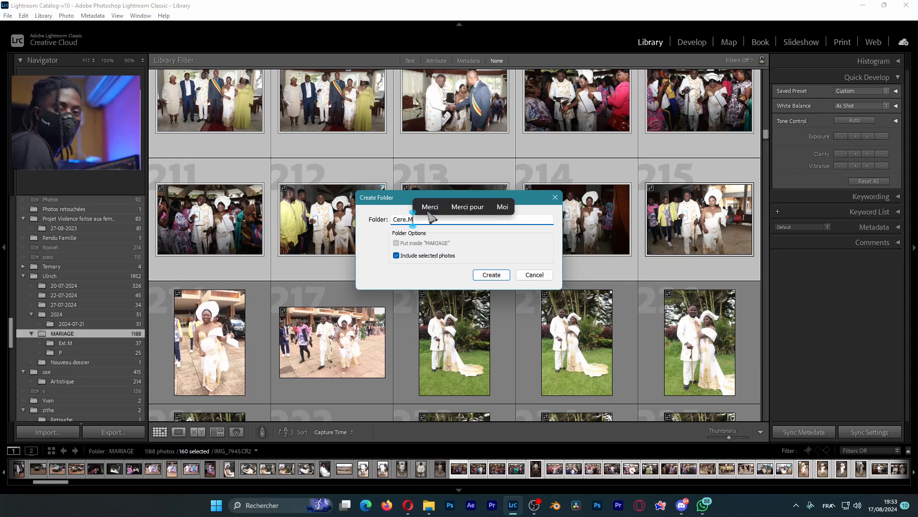
click(492, 276)
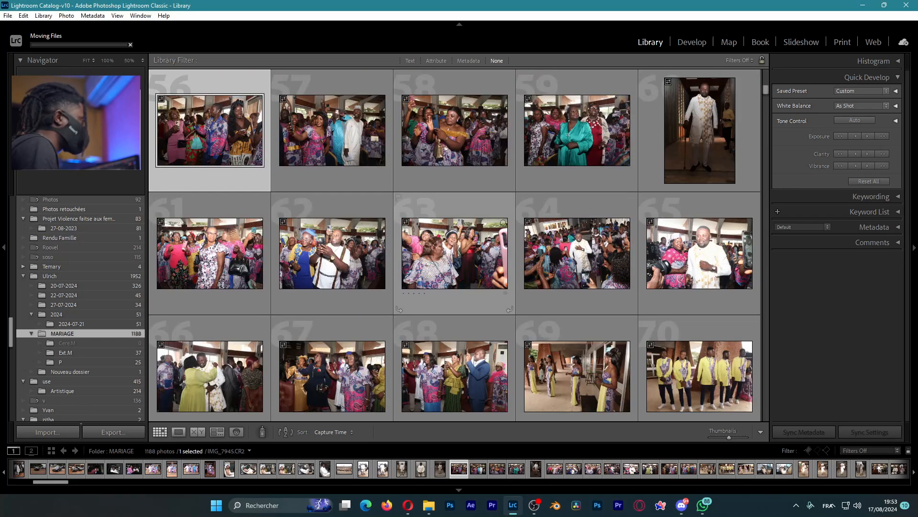
- Review the ceremony photos in MARIAGE and in the new Cere.M folder while the files are being moved
scroll(462, 257, up, 1)
scroll(462, 257, down, 4)
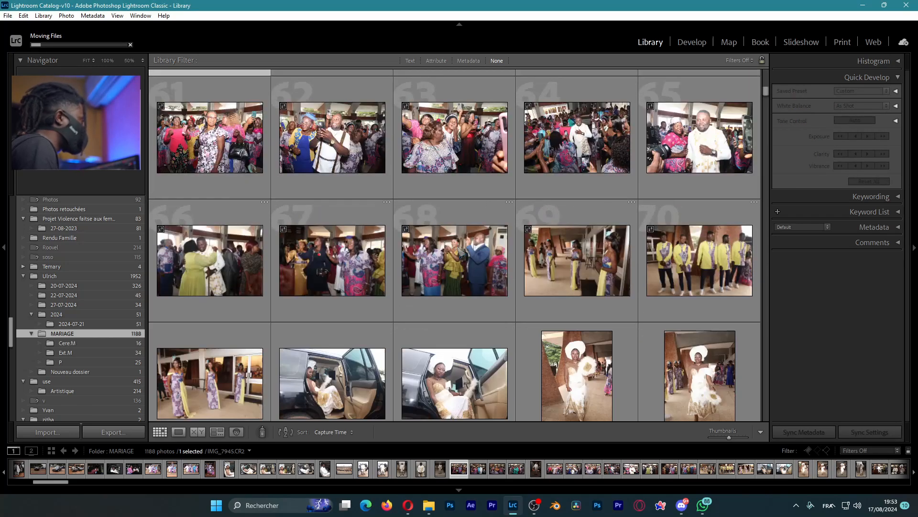
scroll(462, 257, up, 3)
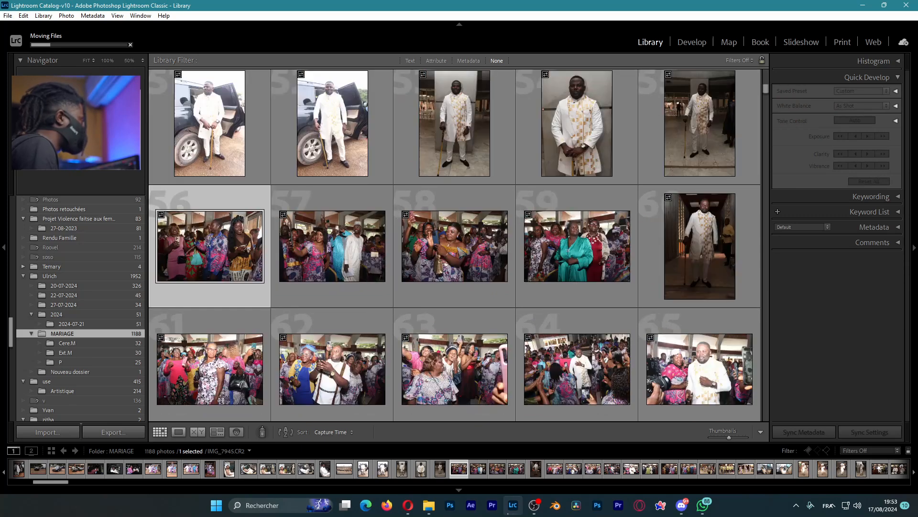
scroll(398, 210, down, 2)
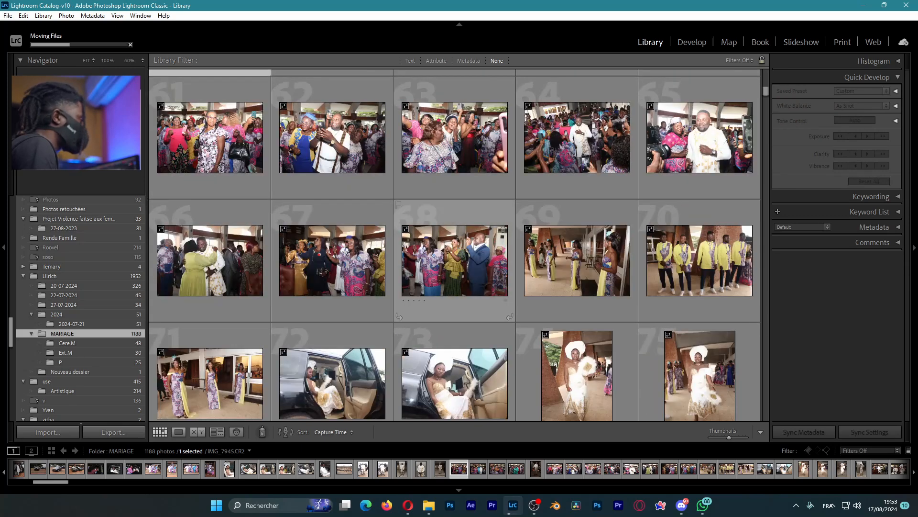
click(67, 343)
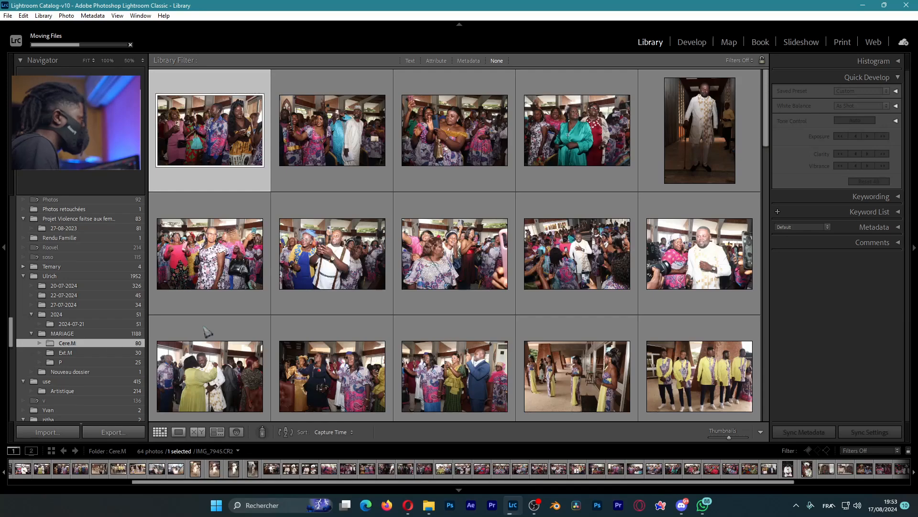
scroll(410, 249, down, 10)
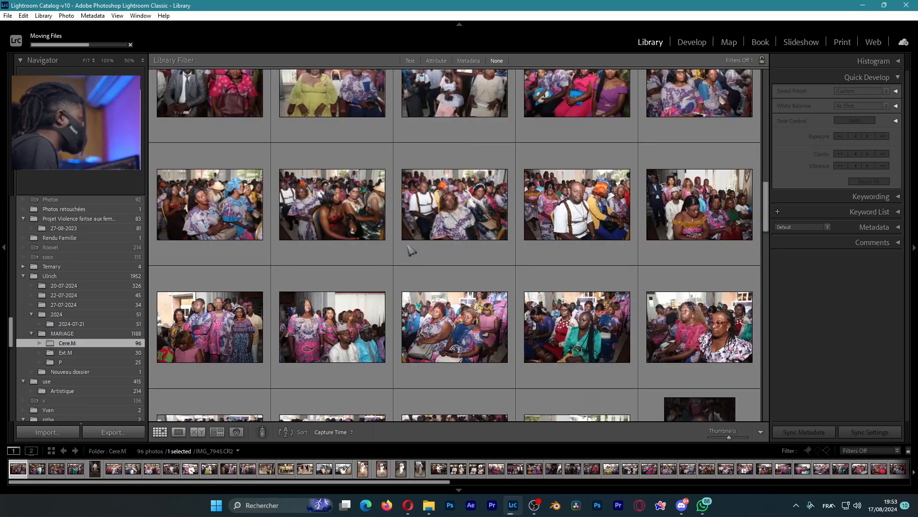
scroll(414, 251, up, 10)
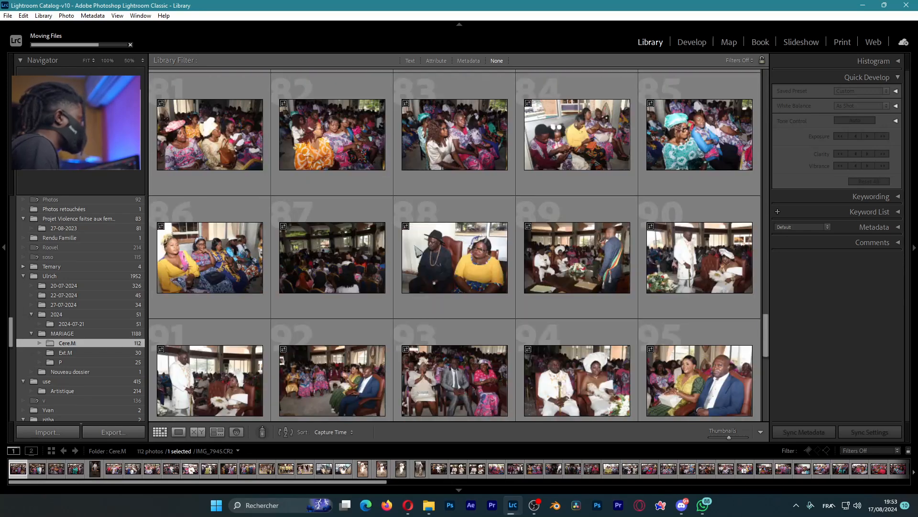
scroll(416, 252, up, 5)
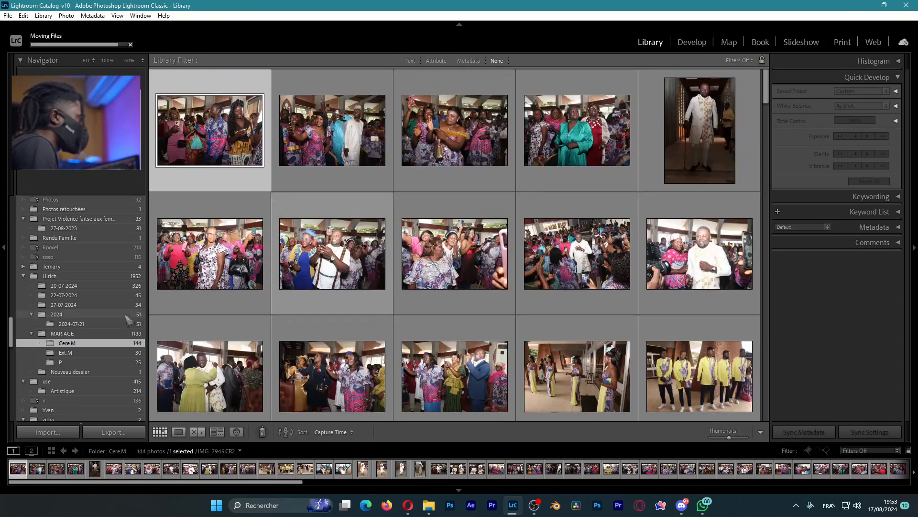
- In the MARIAGE folder, select photos 216 through 306, from the bride outside the building to her garden portraits, and open MARIAGE's folder options
click(90, 334)
scroll(492, 219, up, 5)
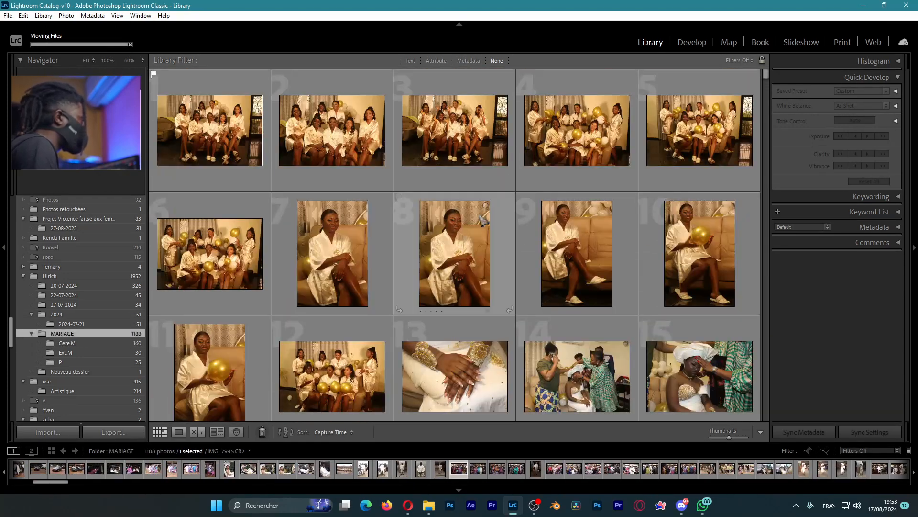
scroll(483, 220, down, 15)
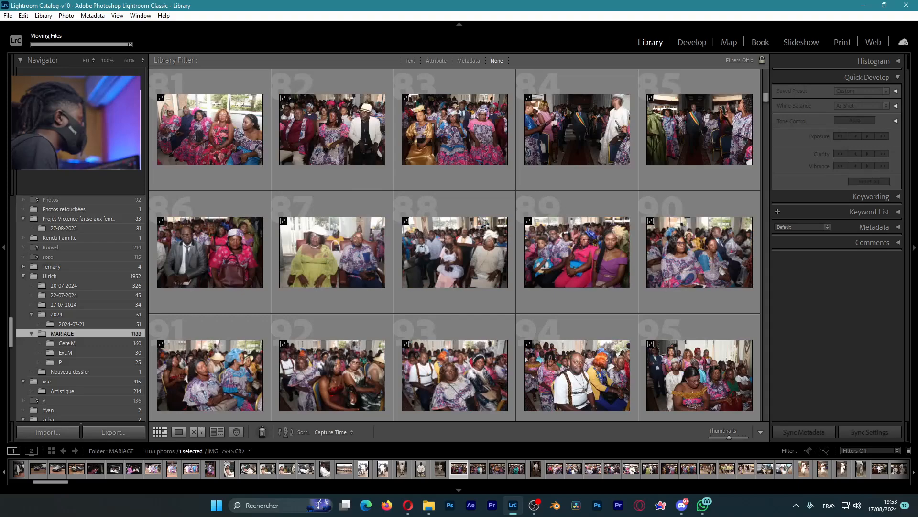
scroll(482, 221, down, 7)
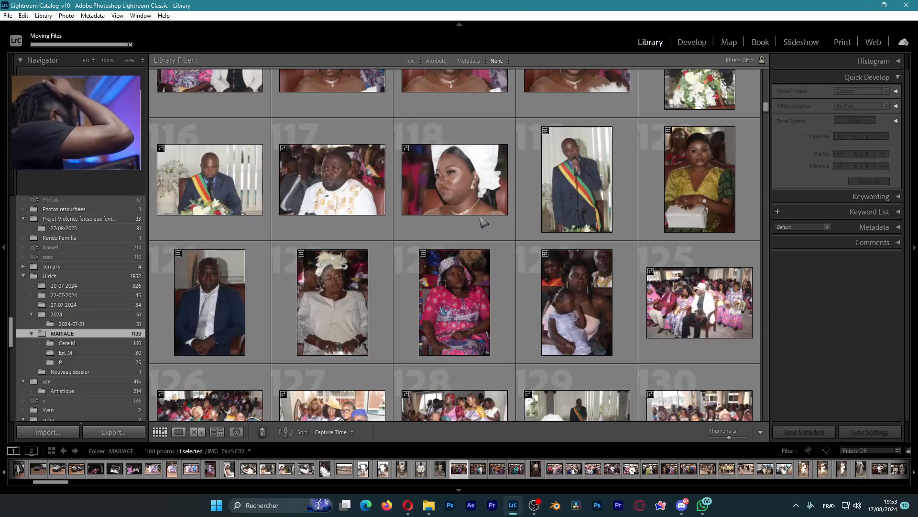
scroll(483, 221, down, 14)
scroll(482, 221, down, 6)
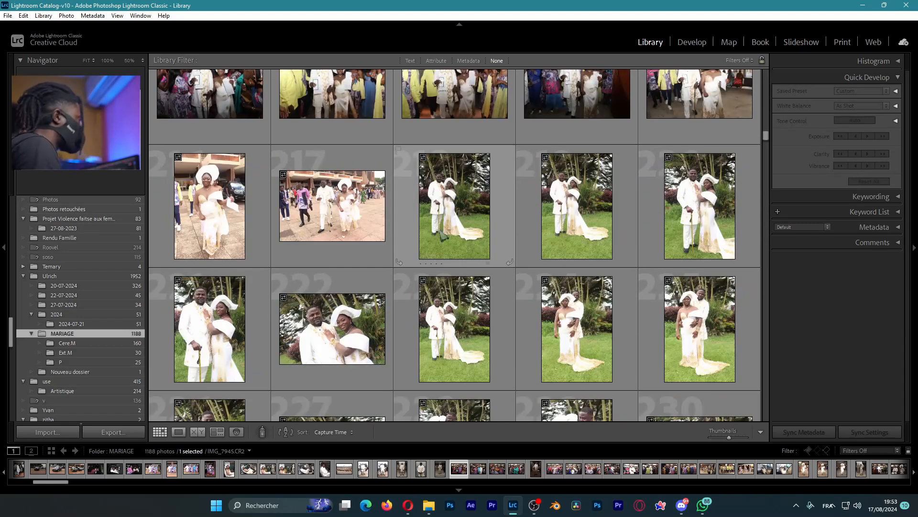
scroll(579, 253, up, 2)
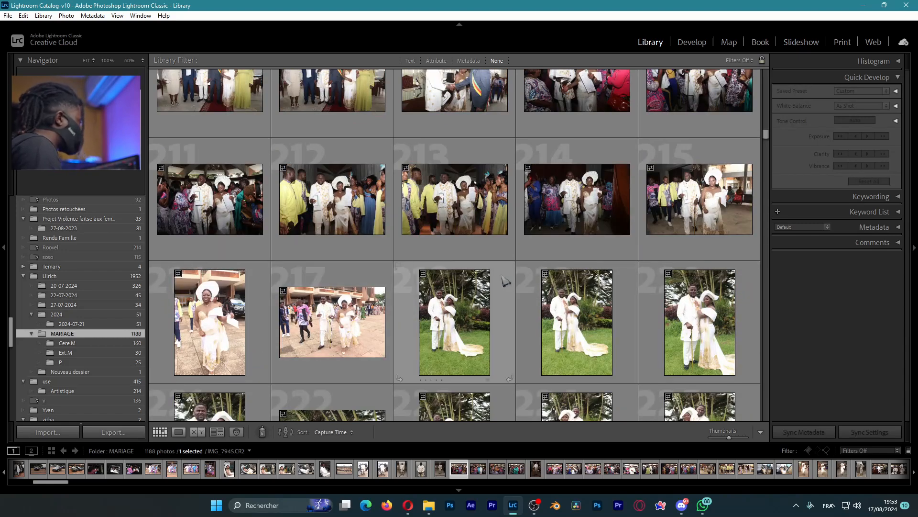
click(220, 319)
scroll(351, 312, down, 3)
scroll(351, 309, down, 18)
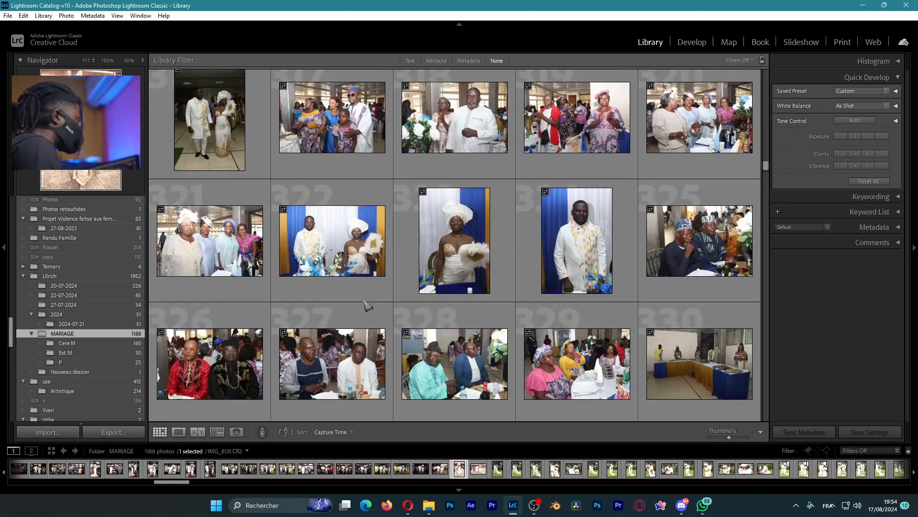
scroll(367, 306, up, 4)
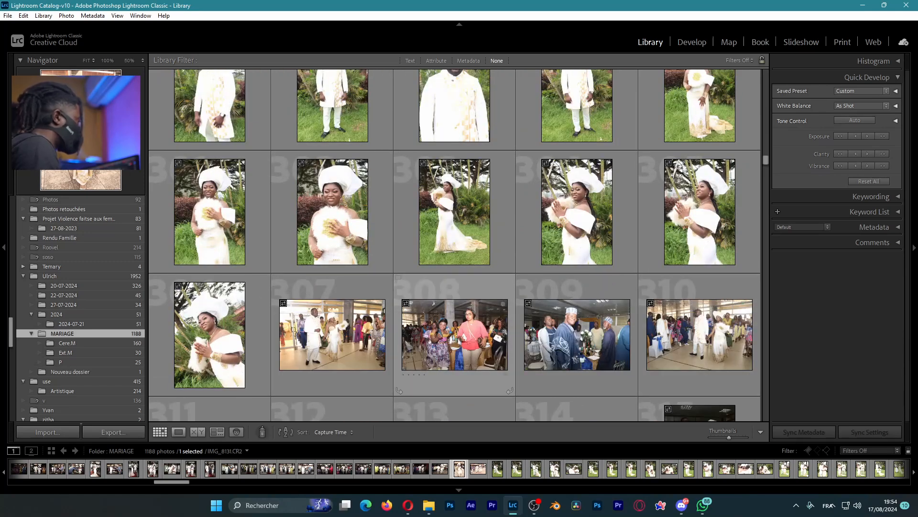
shift+click(230, 336)
right_click(76, 336)
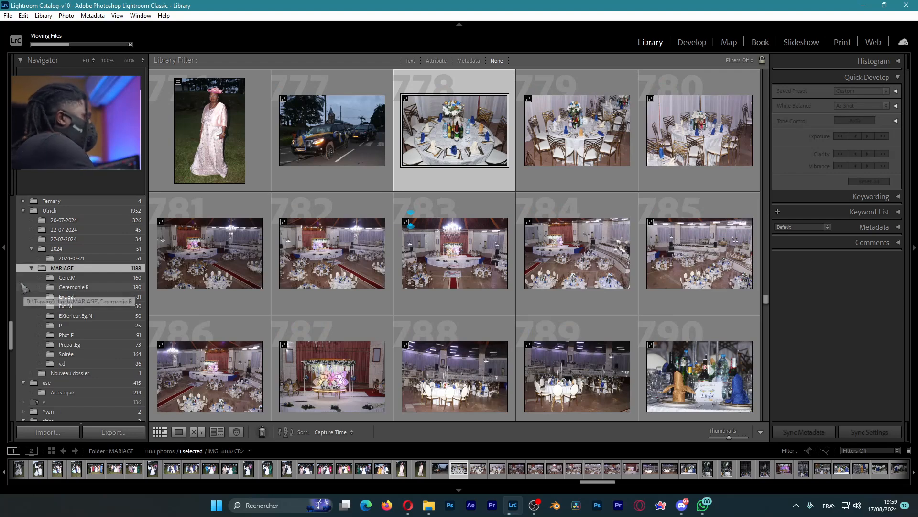
- Check the contents of the Cere.M and Ceremonie.R subfolders while the files are being moved
click(67, 278)
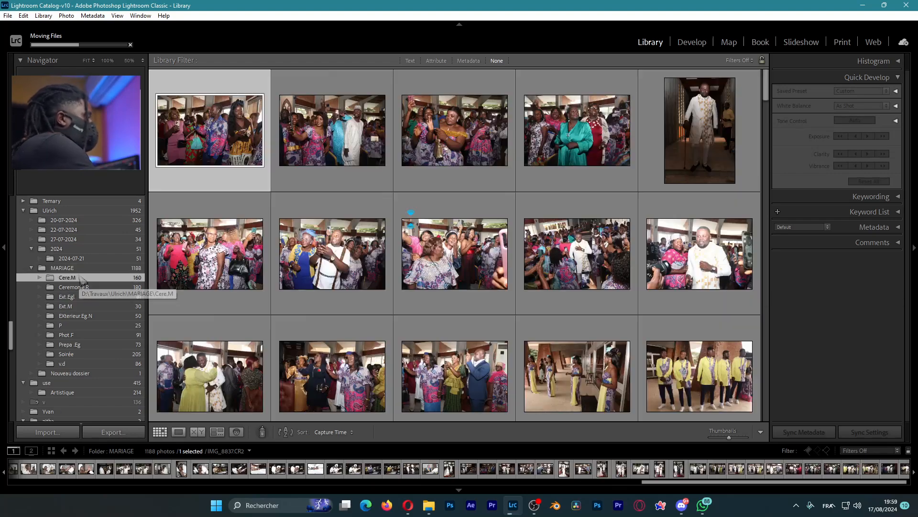
click(74, 287)
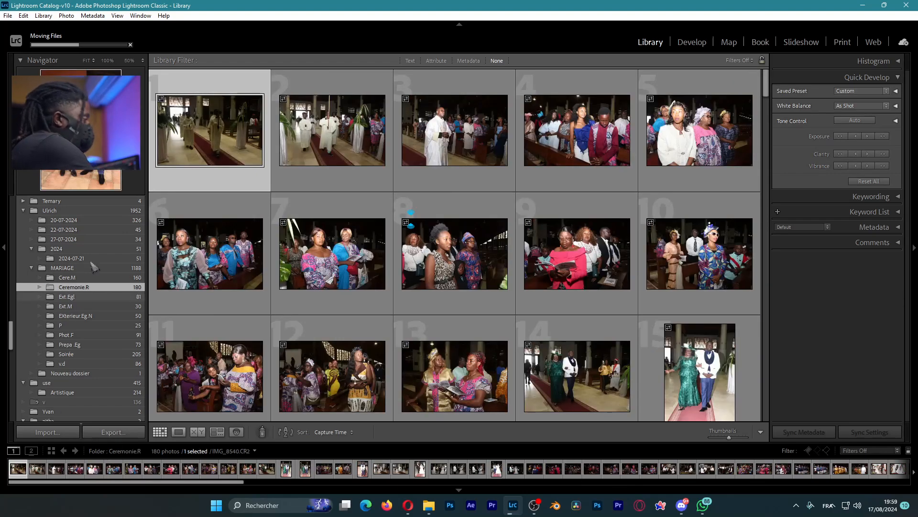
click(67, 277)
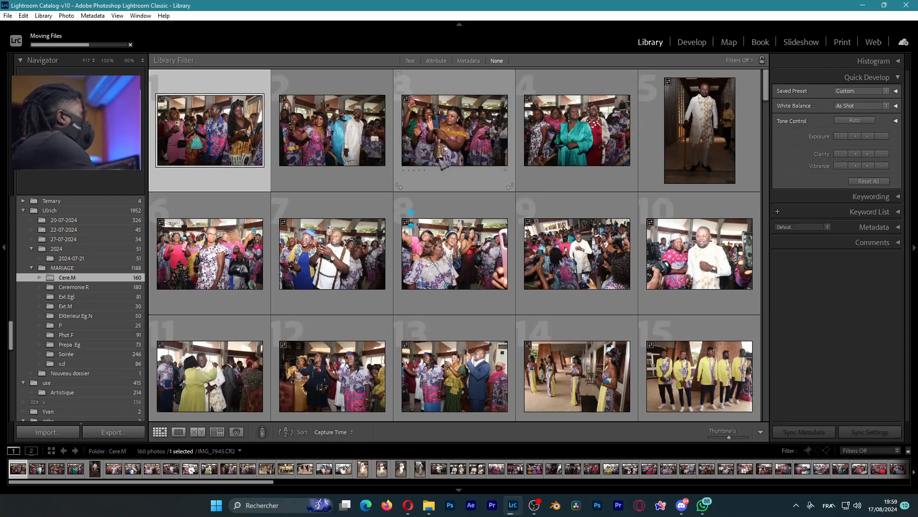
scroll(455, 246, down, 5)
scroll(454, 245, up, 5)
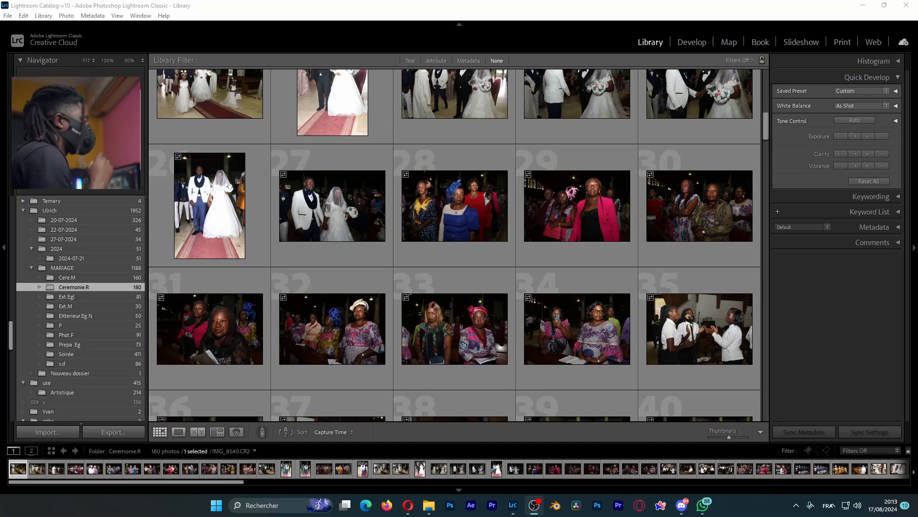
- Review the whole Cere.M folder, from the first cheering guests to the couple walking out of the ceremony
click(86, 277)
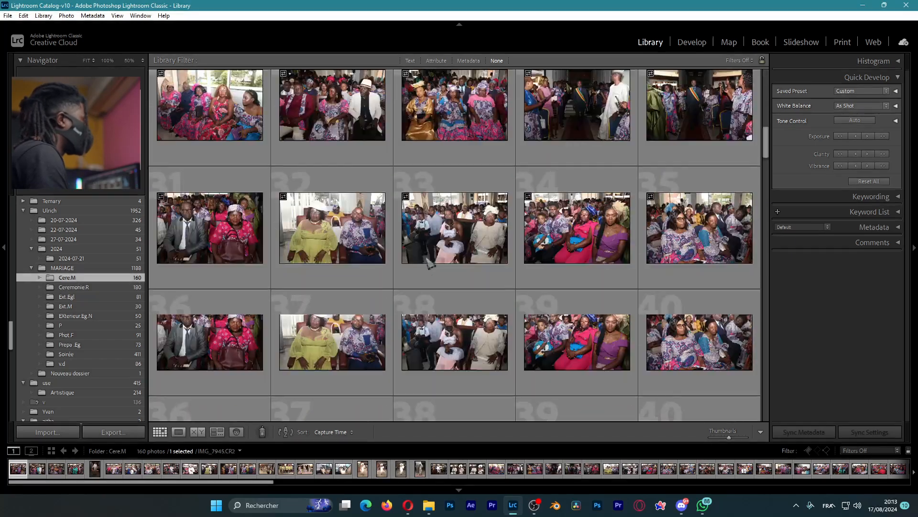
scroll(429, 262, down, 20)
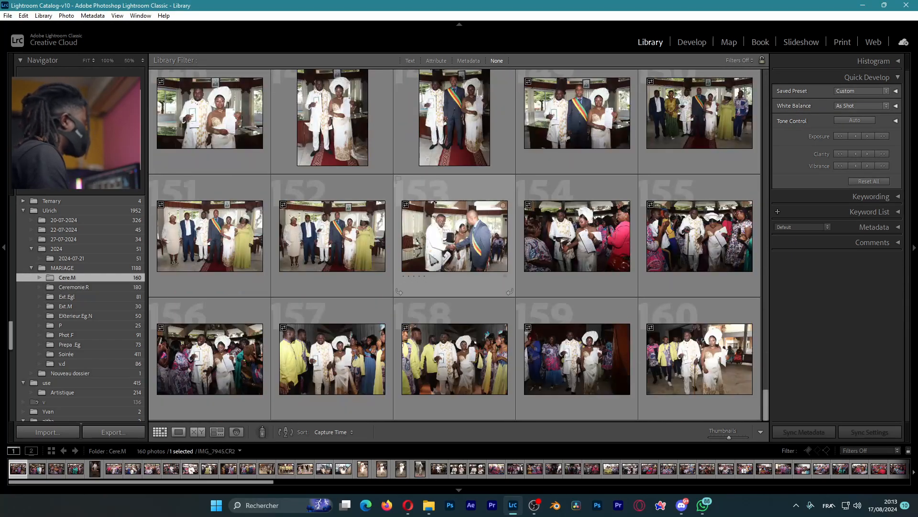
scroll(510, 335, up, 10)
scroll(514, 330, up, 7)
scroll(526, 327, down, 17)
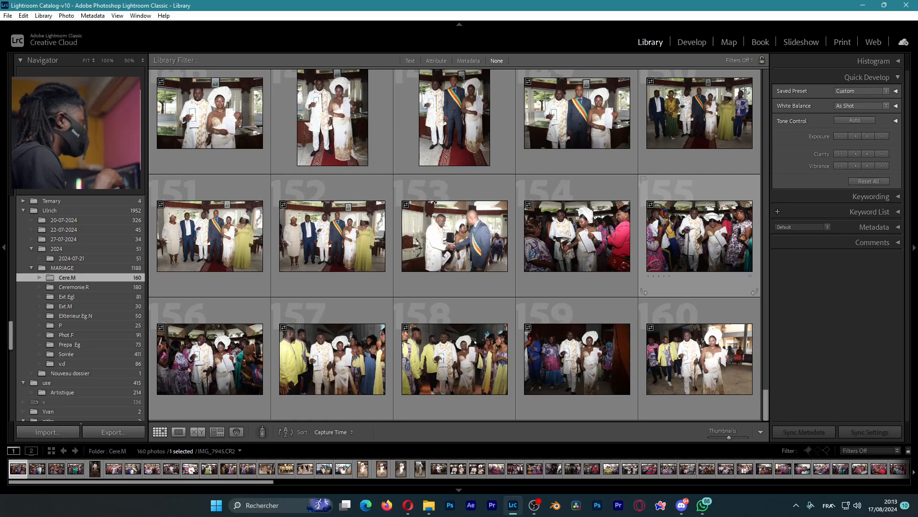
scroll(598, 210, up, 10)
scroll(597, 210, up, 3)
scroll(600, 212, down, 10)
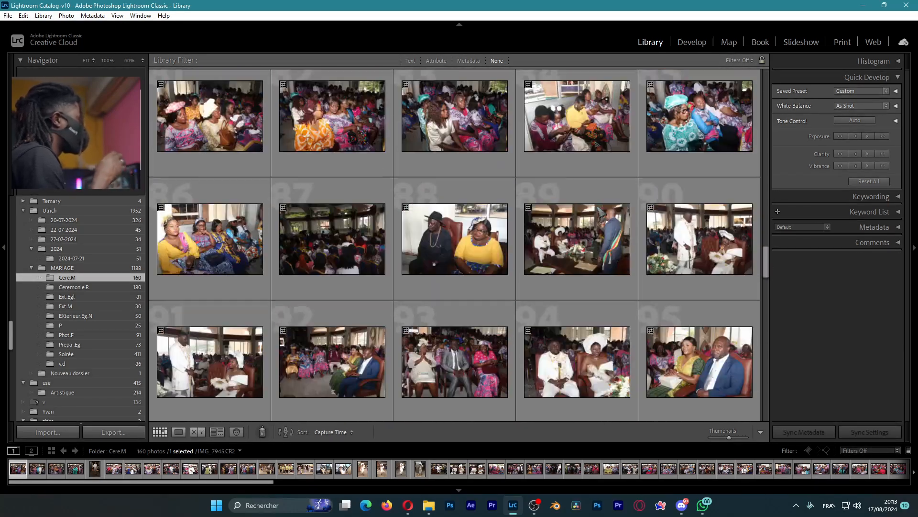
scroll(600, 211, down, 5)
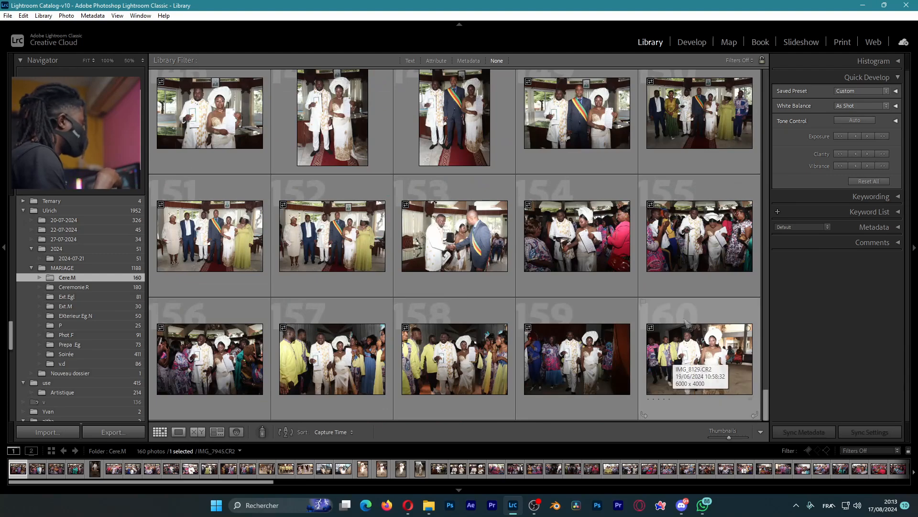
scroll(662, 352, up, 10)
scroll(432, 222, up, 15)
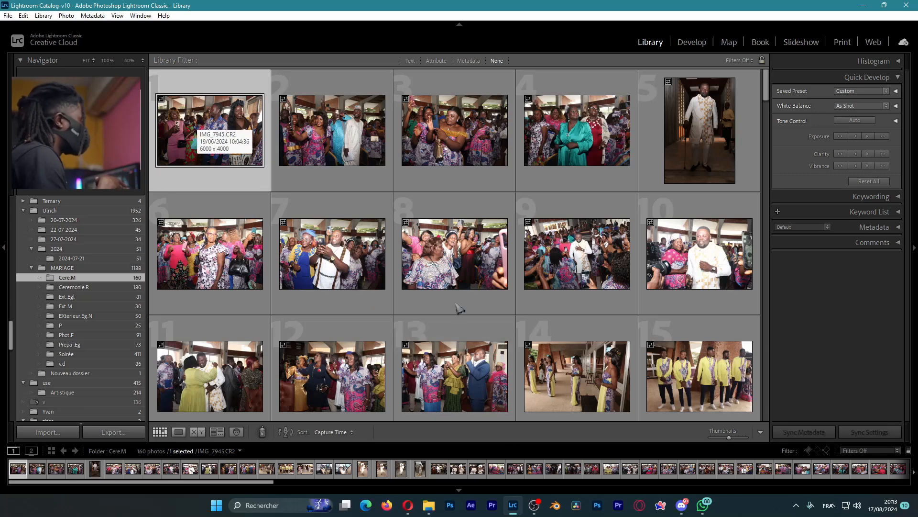
scroll(203, 122, down, 20)
scroll(709, 386, down, 5)
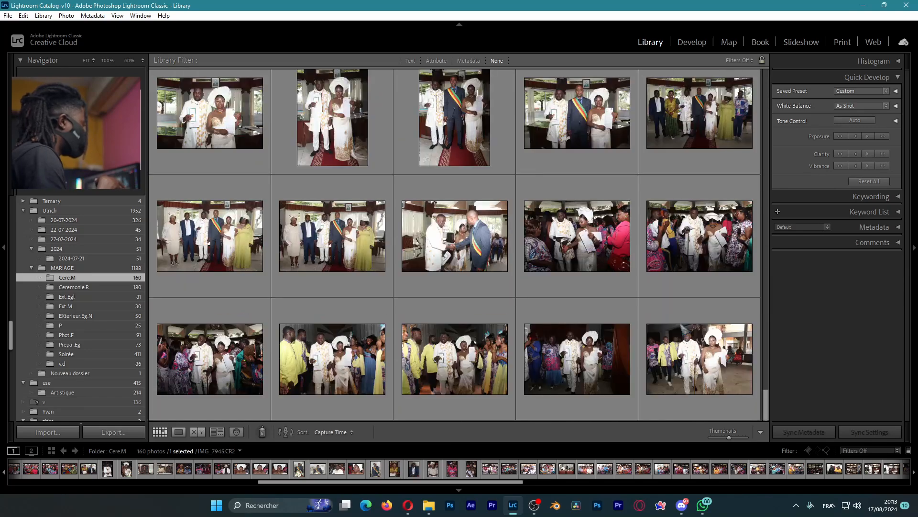
- Review the photos in the Ceremonie.R, Ext.Egl and Ext.M subfolders through to the last image of each
click(88, 287)
scroll(497, 236, down, 2)
scroll(500, 236, down, 20)
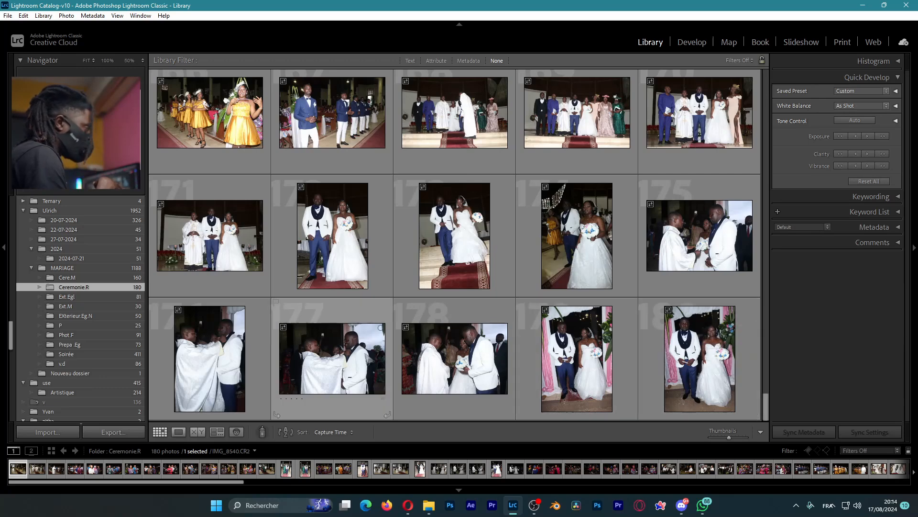
click(67, 298)
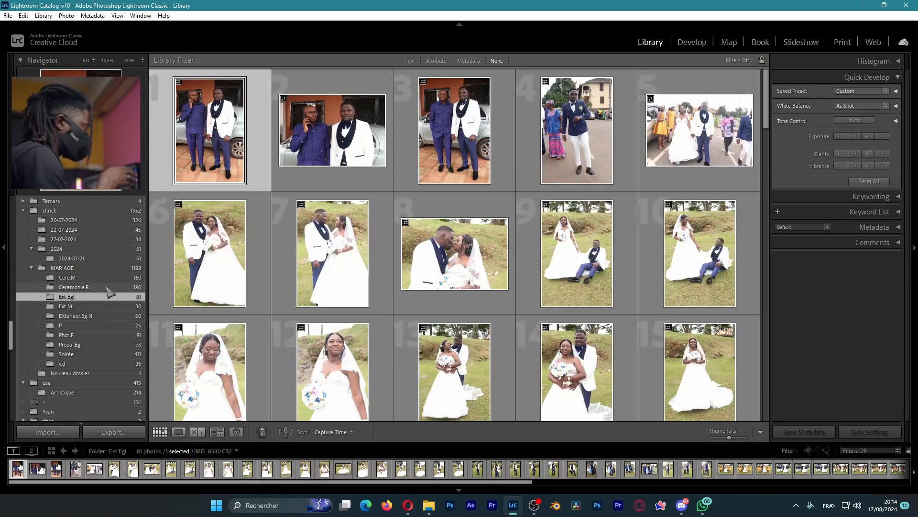
scroll(611, 270, down, 15)
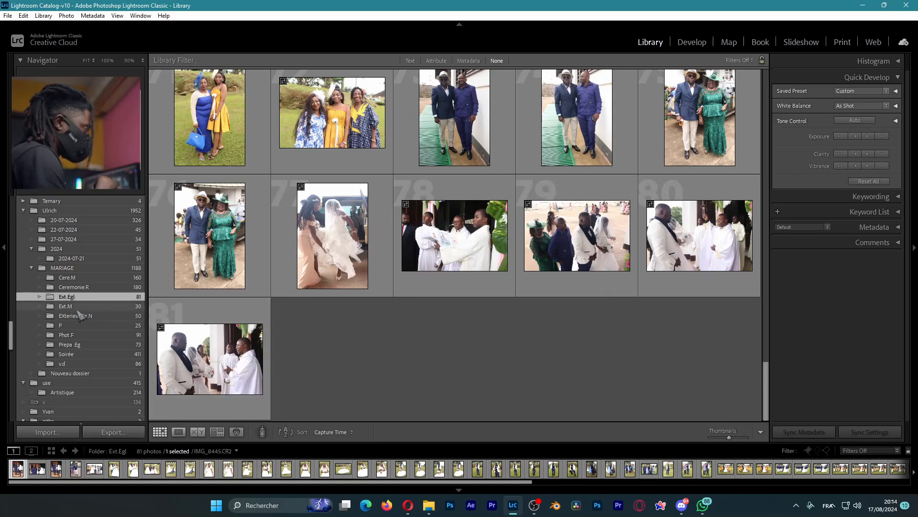
click(65, 308)
scroll(280, 330, down, 5)
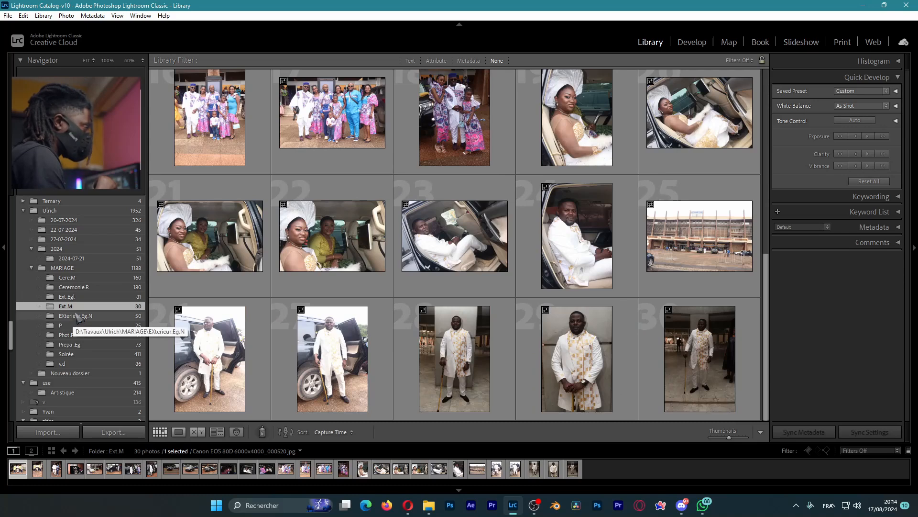
- Review the photos in the EXterieur.Eg.N, P, Phot.F and Prepa .Eg subfolders, scanning each one to its end
click(72, 315)
scroll(503, 285, down, 7)
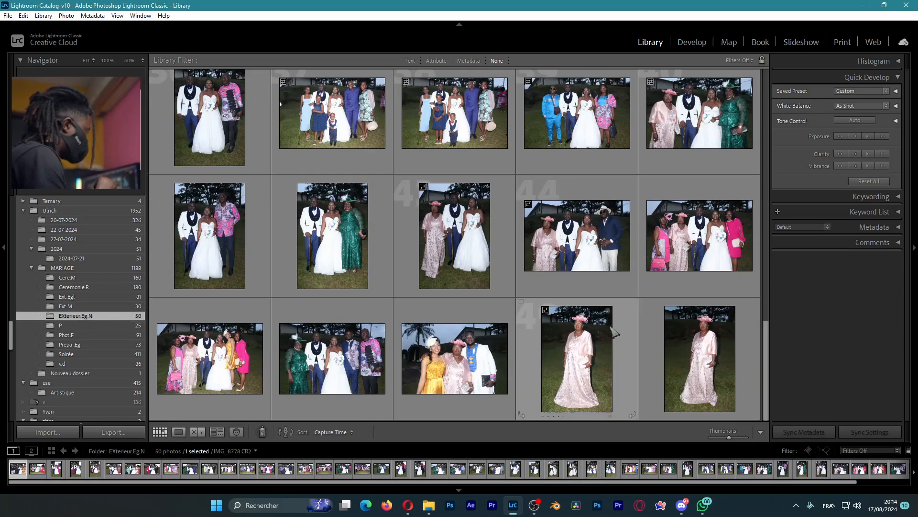
click(76, 325)
scroll(509, 318, down, 3)
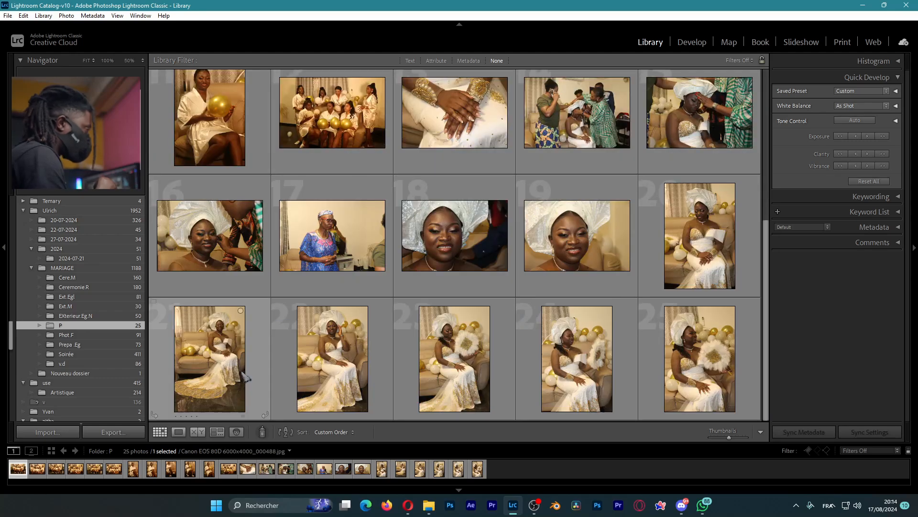
click(67, 334)
scroll(452, 383, down, 20)
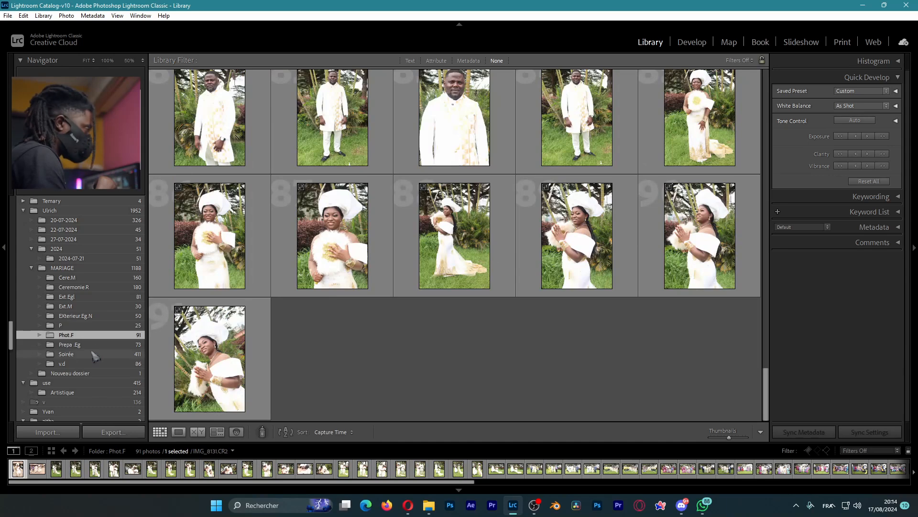
click(67, 344)
scroll(556, 327, down, 15)
- Review the evening photos in the Soirée subfolder and the reception meal photos in v.d to the end
click(66, 354)
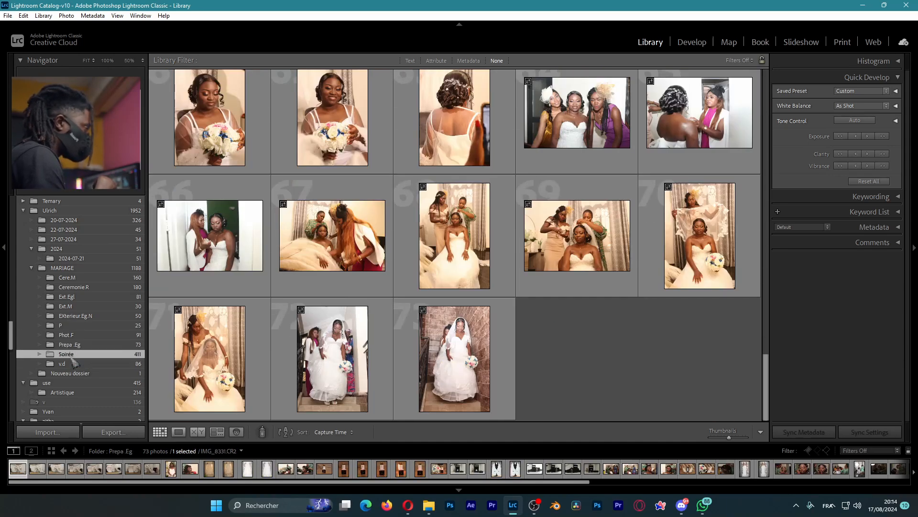
scroll(617, 306, down, 5)
scroll(617, 306, down, 20)
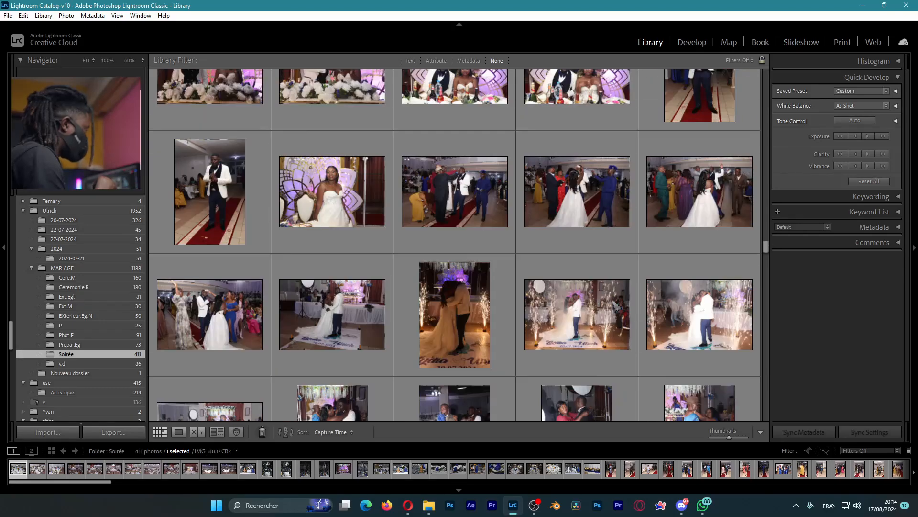
scroll(617, 306, down, 15)
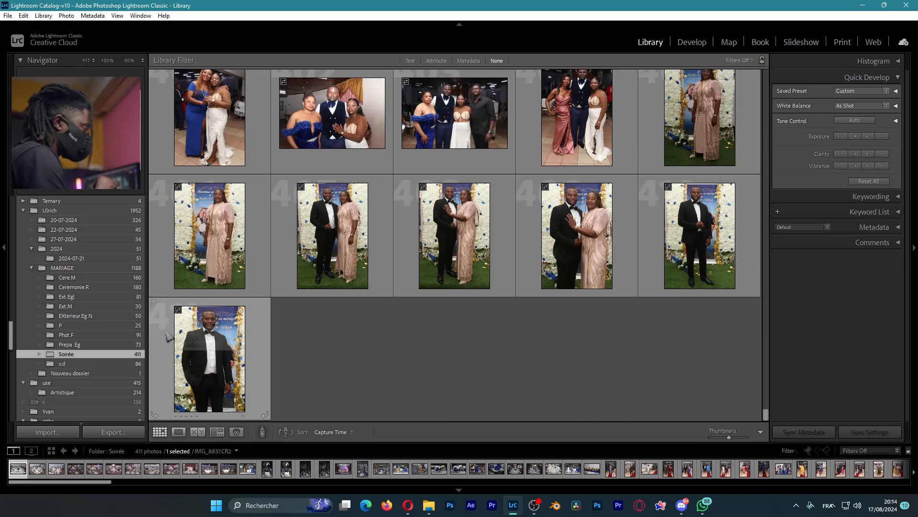
click(83, 363)
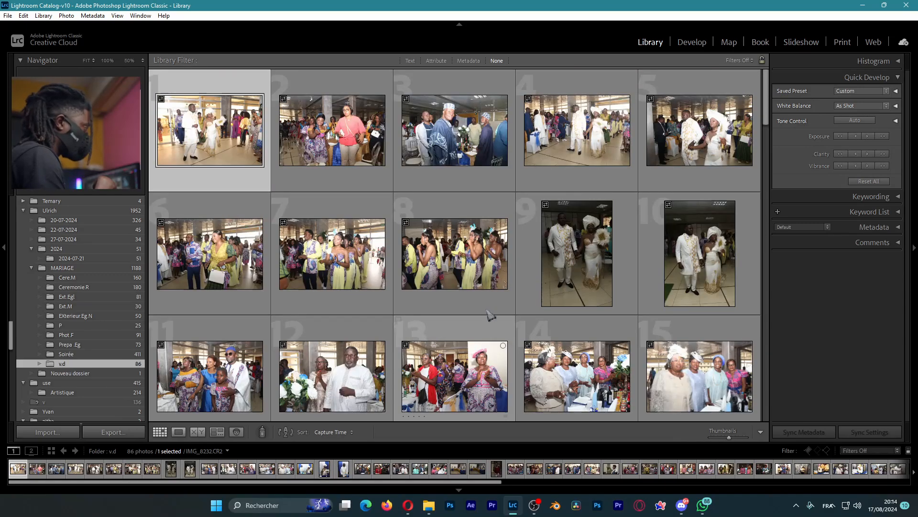
scroll(490, 316, down, 15)
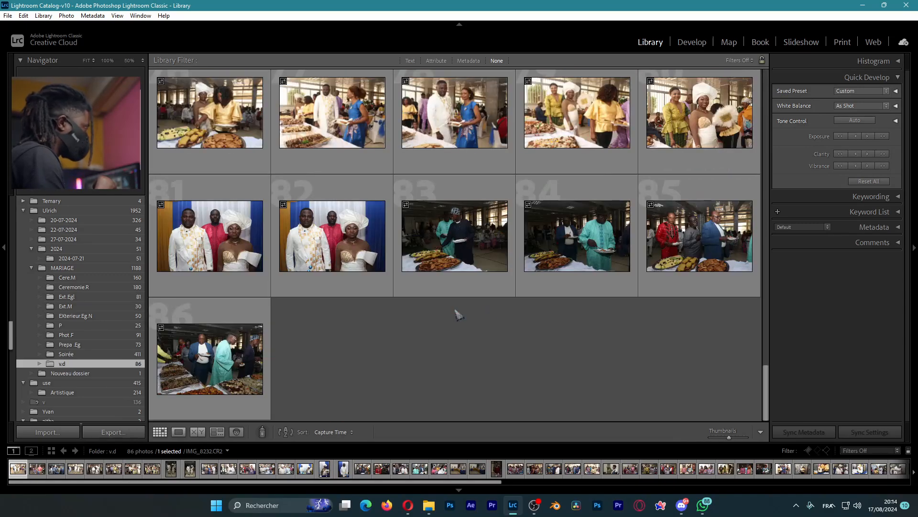
- Reopen the Soirée folder, browse the guest arrival and dancing photos, and return to the table decoration shots at its beginning
click(77, 355)
scroll(482, 256, down, 20)
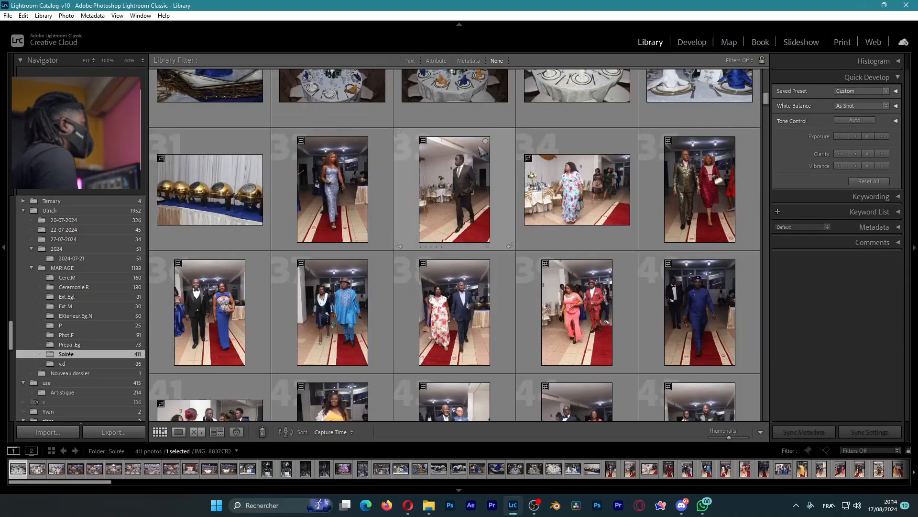
scroll(495, 143, down, 20)
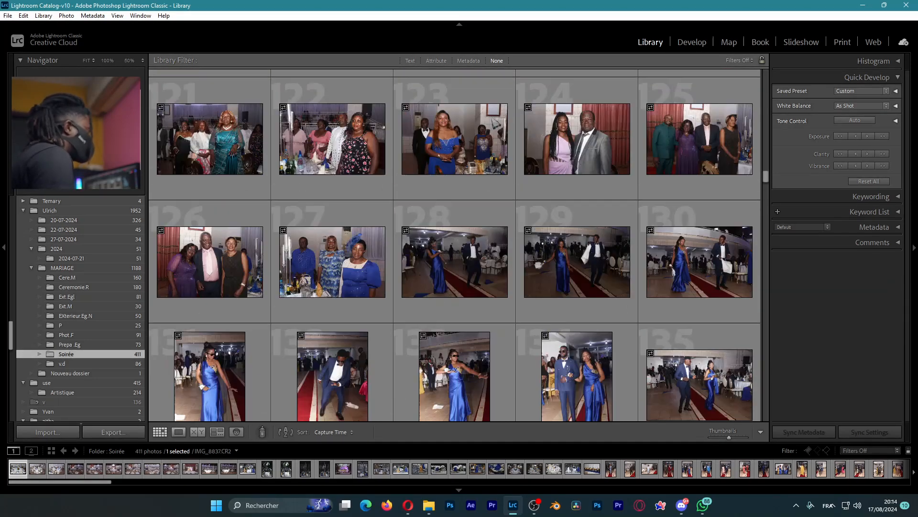
scroll(516, 120, up, 20)
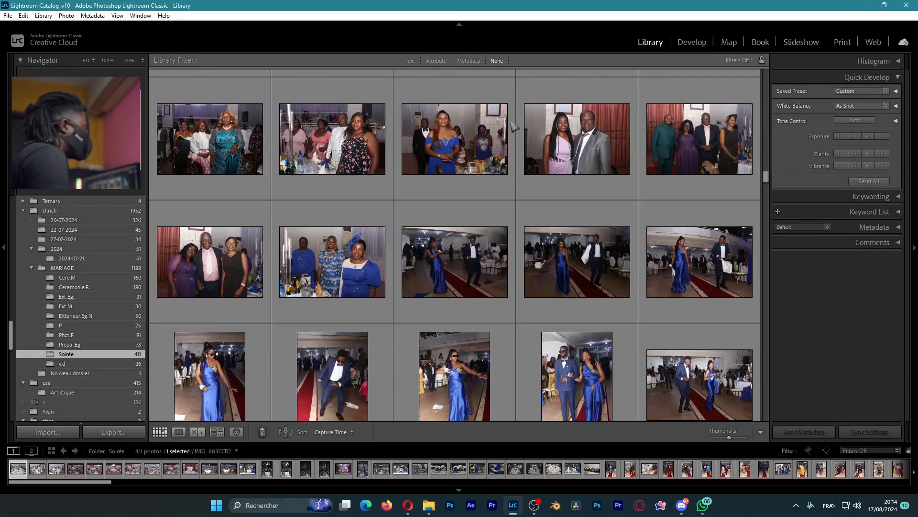
scroll(517, 120, up, 20)
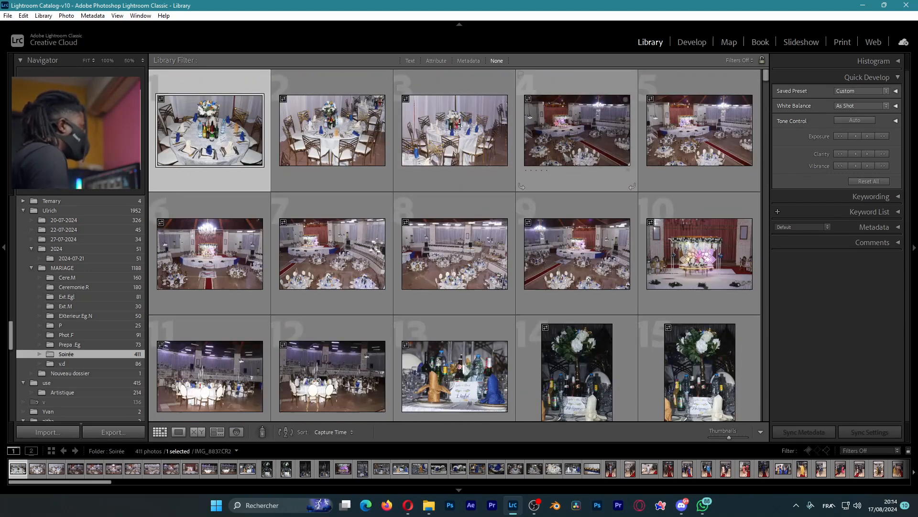
- Examine the Soirée photos from the table decorations through the red-carpet arrivals to the seated guests, and return to the first arrival shots
scroll(498, 194, down, 2)
scroll(498, 193, down, 2)
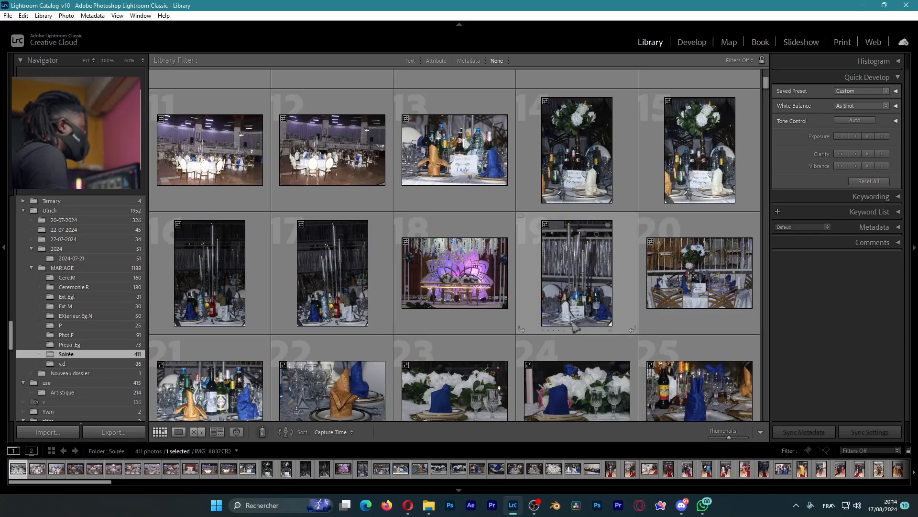
scroll(518, 206, down, 4)
scroll(531, 235, down, 4)
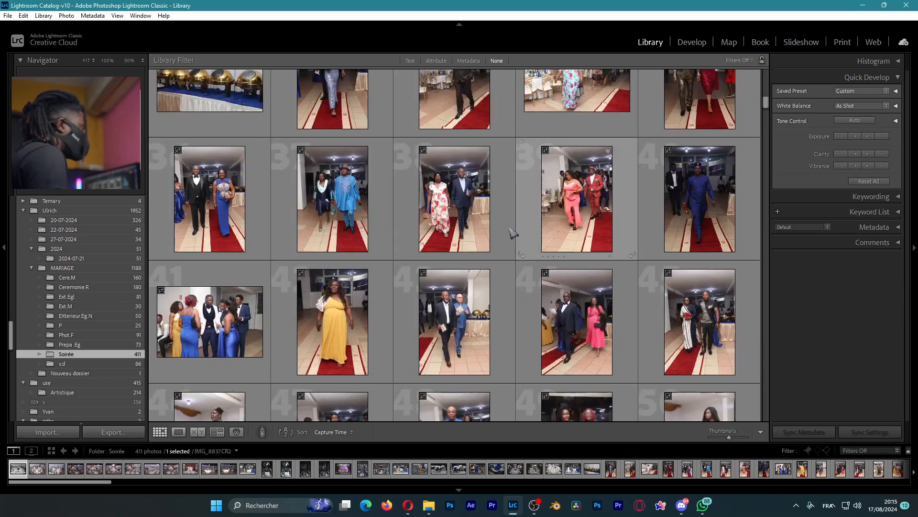
scroll(502, 241, down, 2)
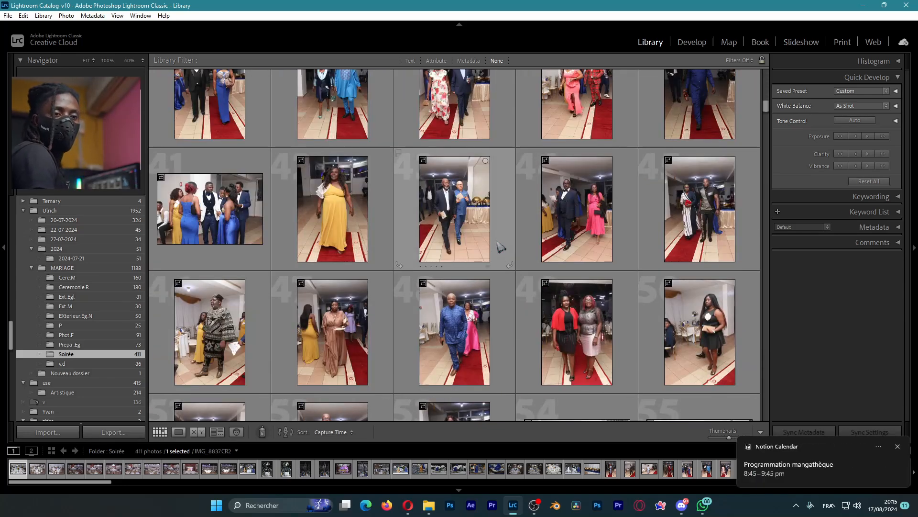
scroll(500, 246, down, 4)
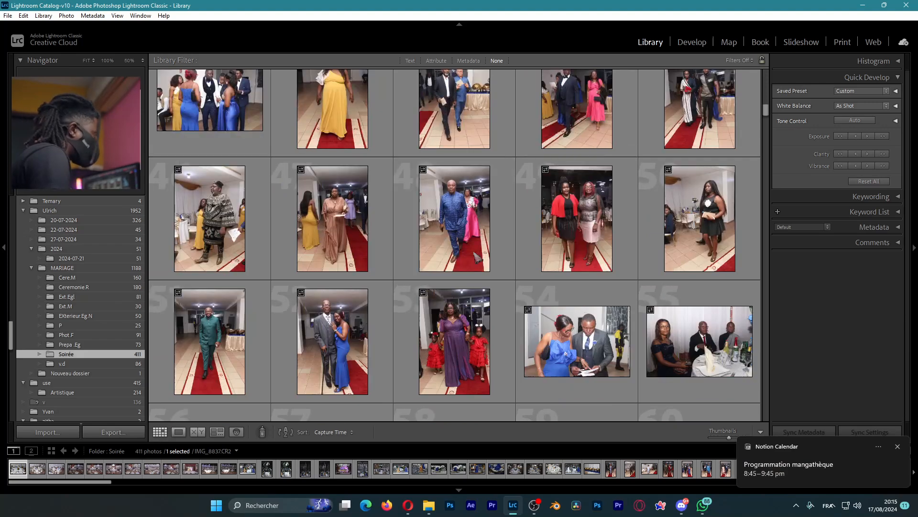
scroll(470, 256, down, 4)
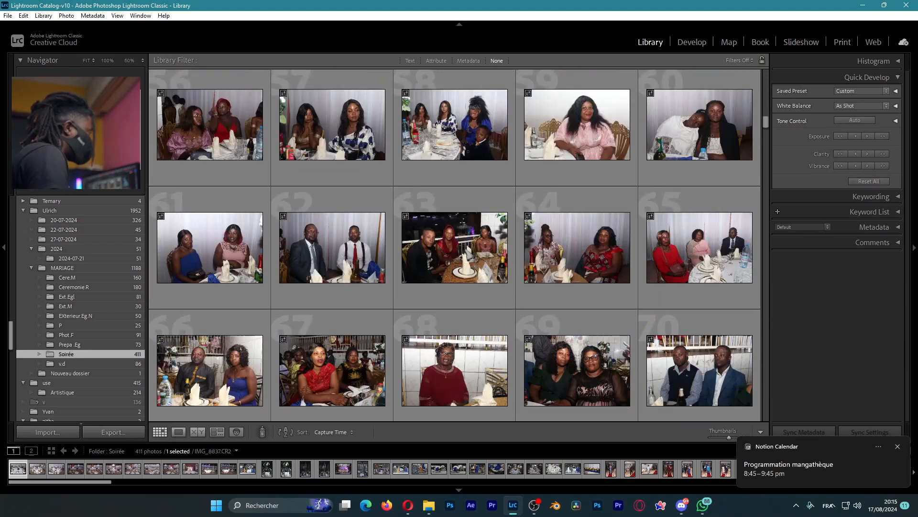
scroll(470, 268, up, 20)
scroll(445, 241, down, 10)
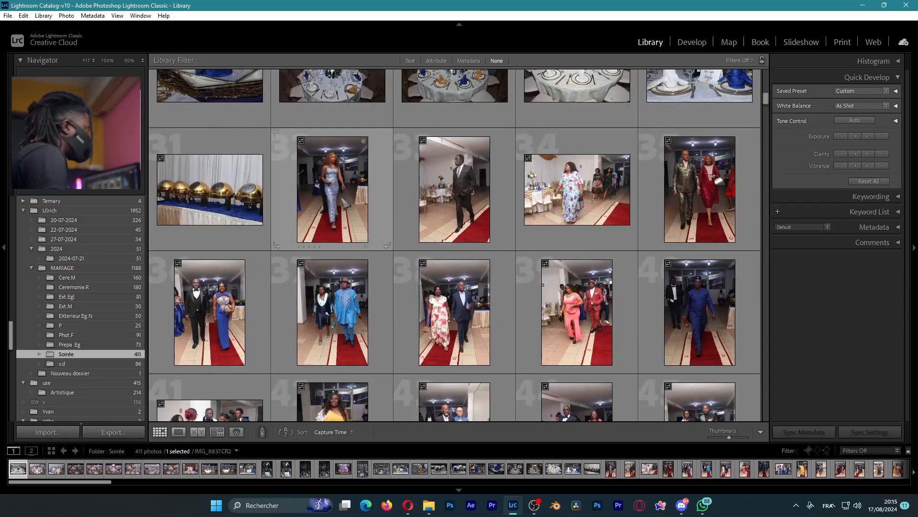
- Develop IMG_8891.CR2, the woman in the blue sequined gown, with Contrast +11, Highlights −19, Shadows +49, Whites +3, Blacks −4, Clarity +1, Vibrance +12
click(345, 200)
click(694, 44)
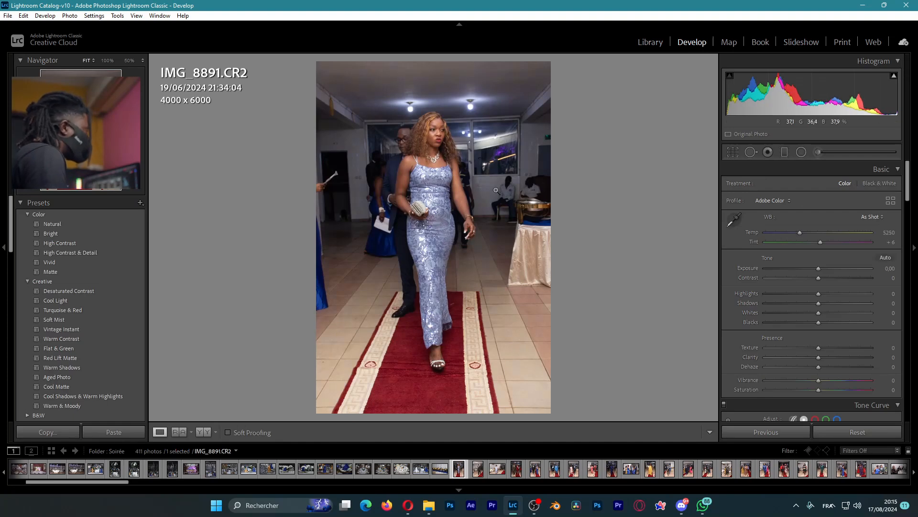
key(Right)
key(Left)
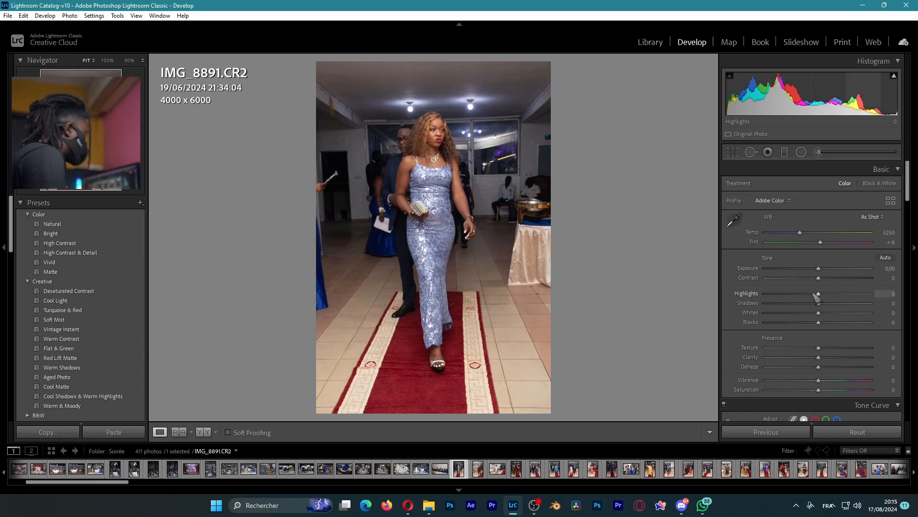
mouse_move(819, 295)
mouse_down()
mouse_move(806, 295)
mouse_move(849, 303)
mouse_move(826, 279)
mouse_up()
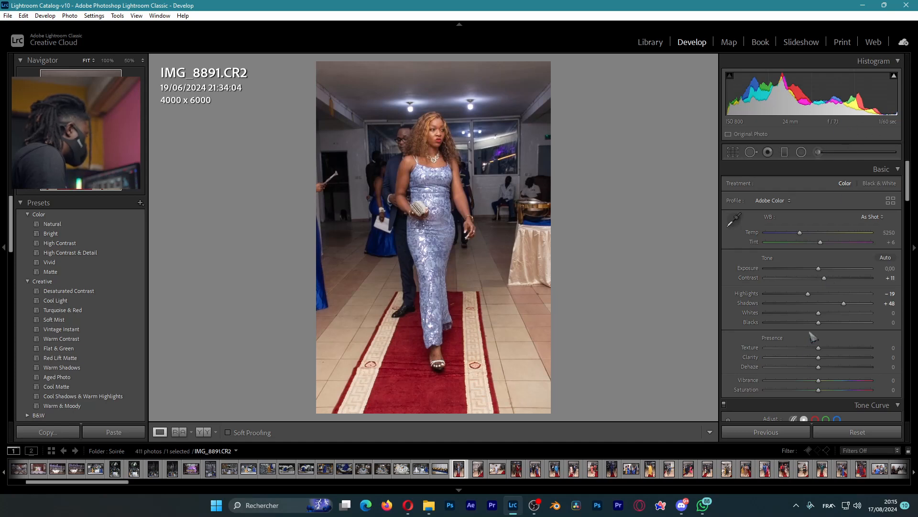
drag(820, 319, 815, 324)
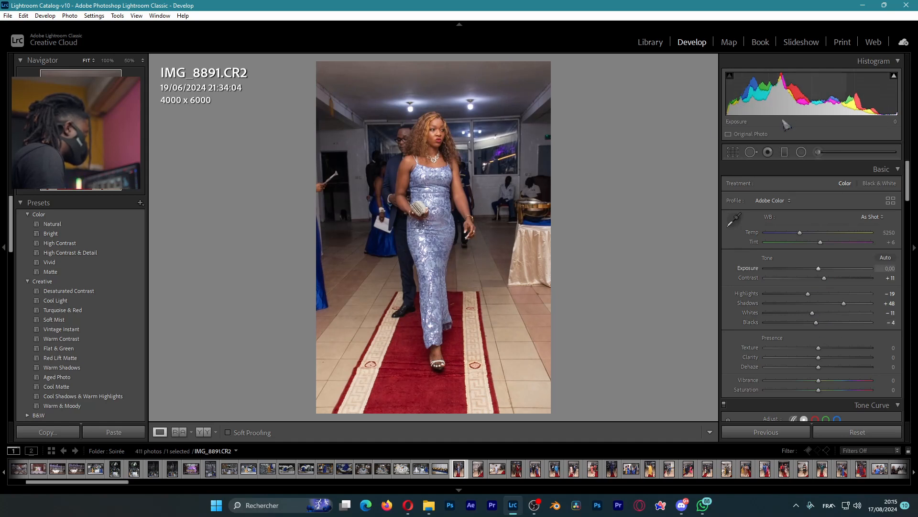
drag(819, 381, 830, 386)
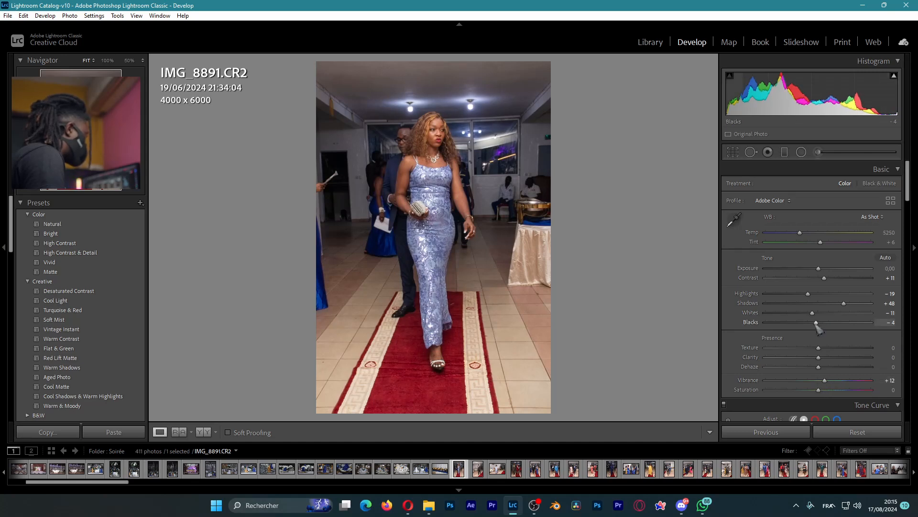
drag(813, 314, 847, 317)
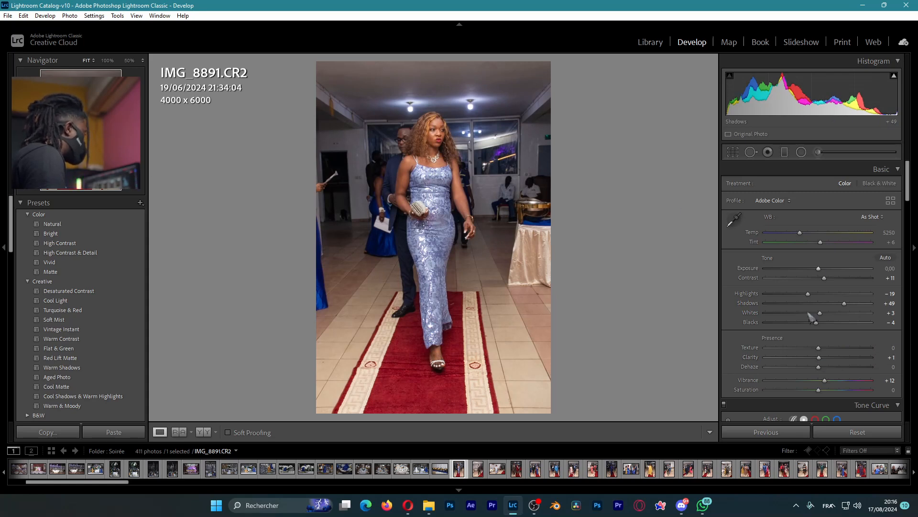
- Shift the photo's Blue hue to −18, try the Red hue at +12 and reset the Red hue to 0
scroll(808, 311, down, 8)
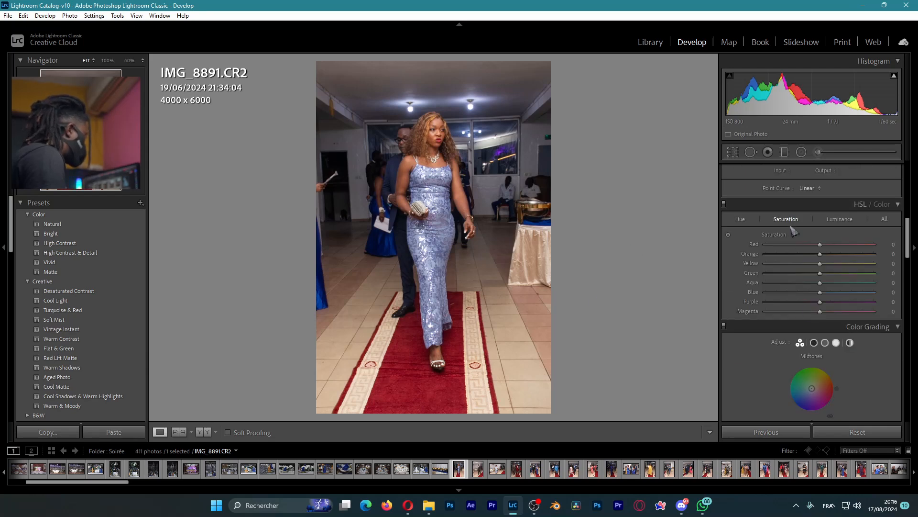
click(743, 221)
click(785, 220)
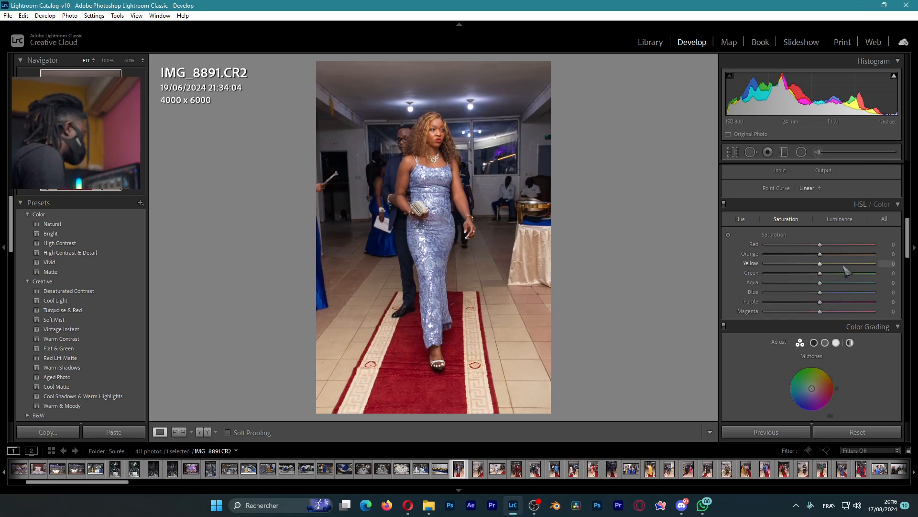
scroll(842, 268, up, 5)
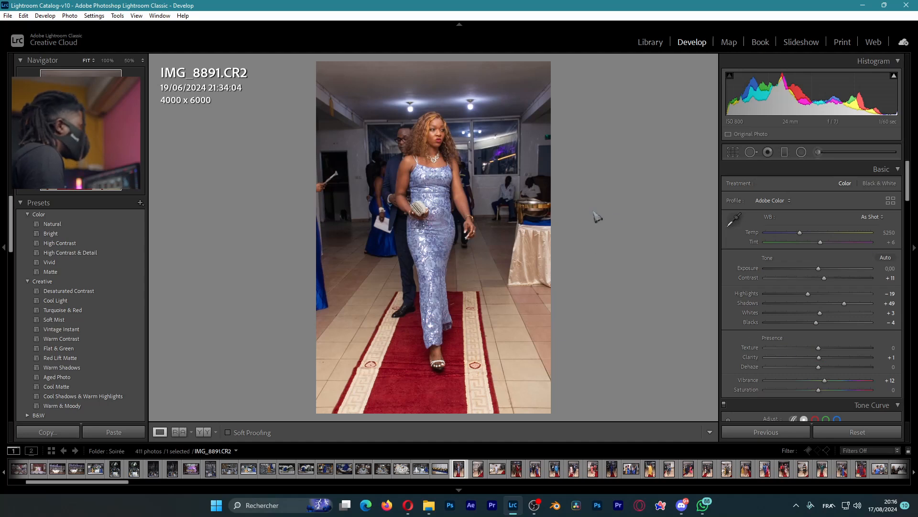
scroll(823, 286, down, 10)
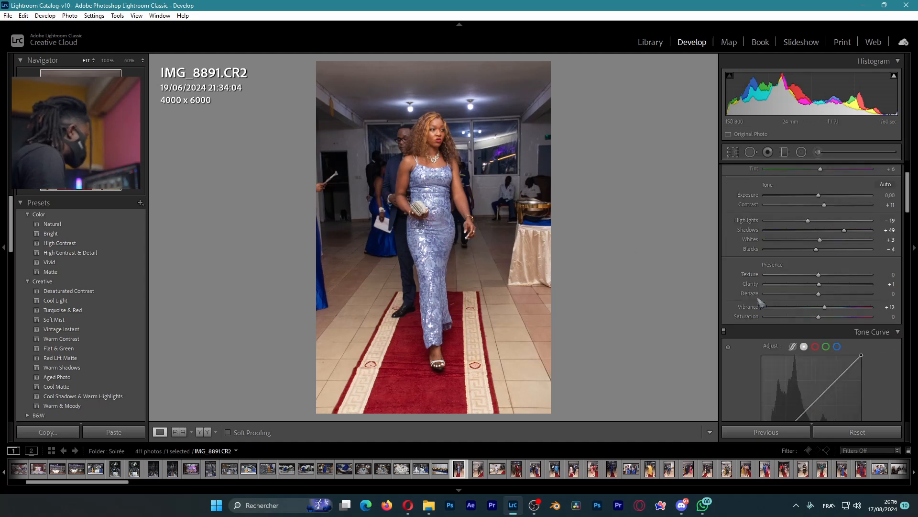
scroll(858, 247, up, 3)
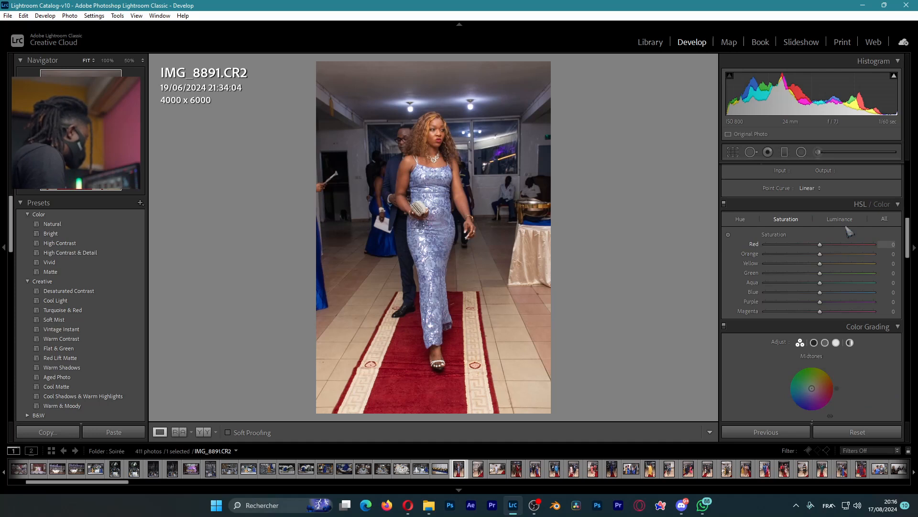
click(742, 221)
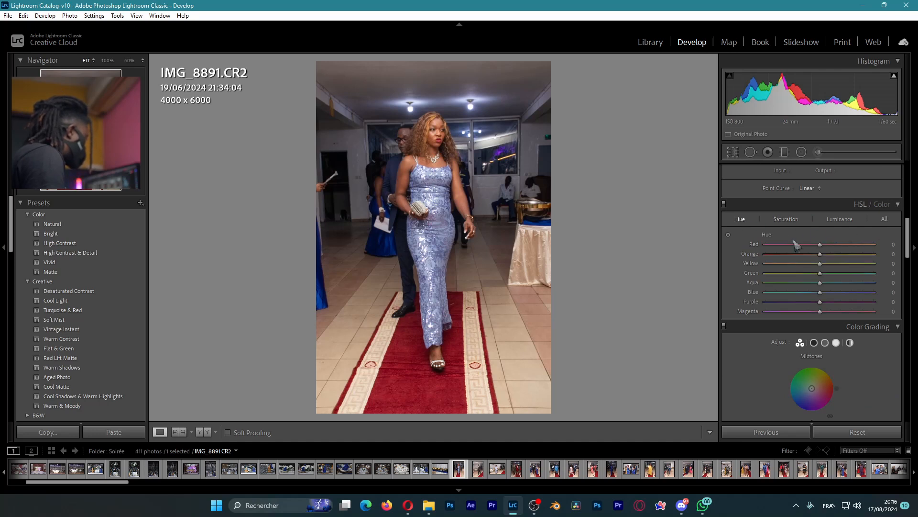
drag(821, 297, 813, 297)
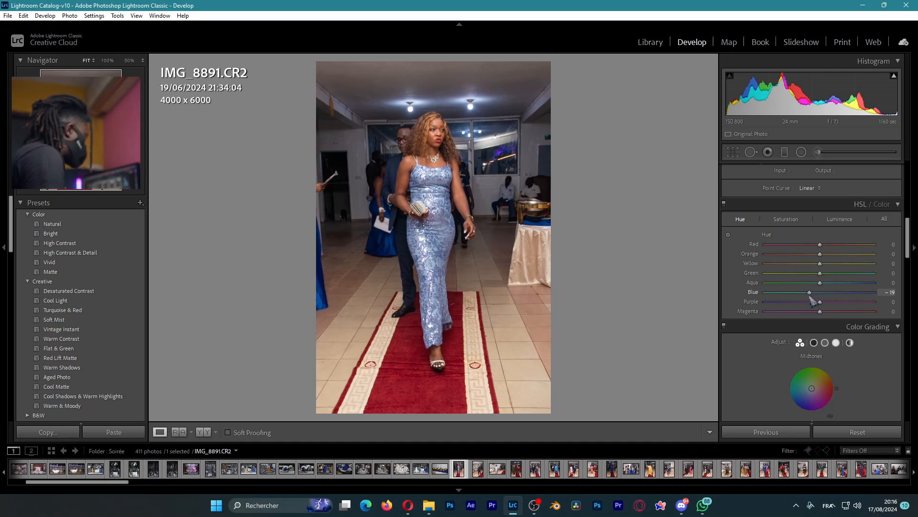
drag(820, 245, 823, 246)
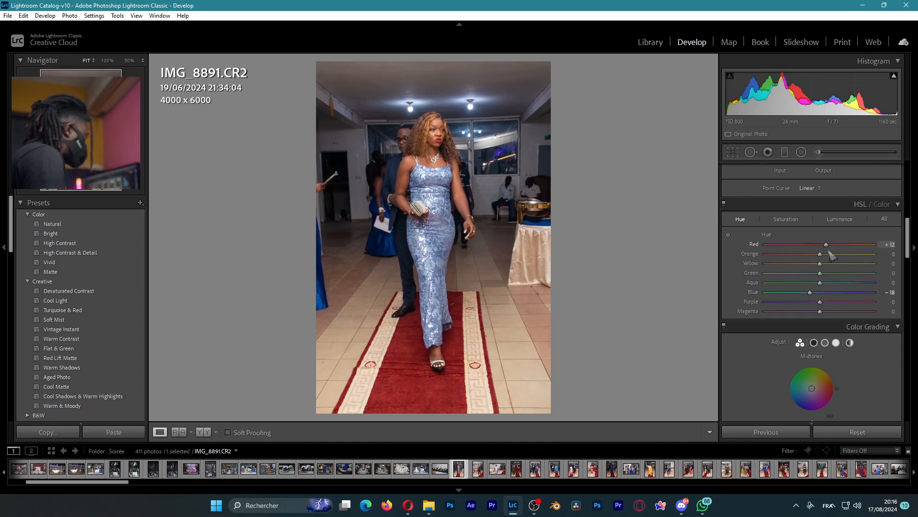
double_click(827, 245)
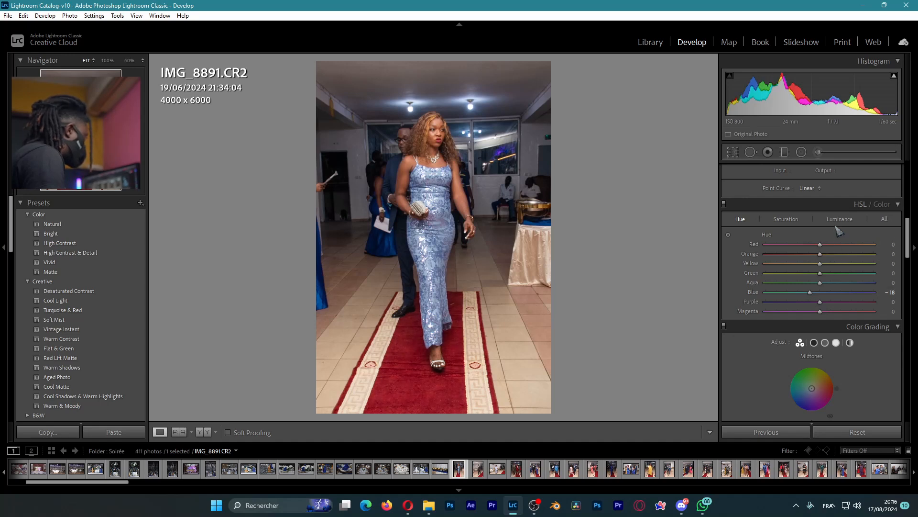
- Set the Blue luminance to +15 and the Orange luminance to +12, and compare the photo before and after the edits
click(839, 220)
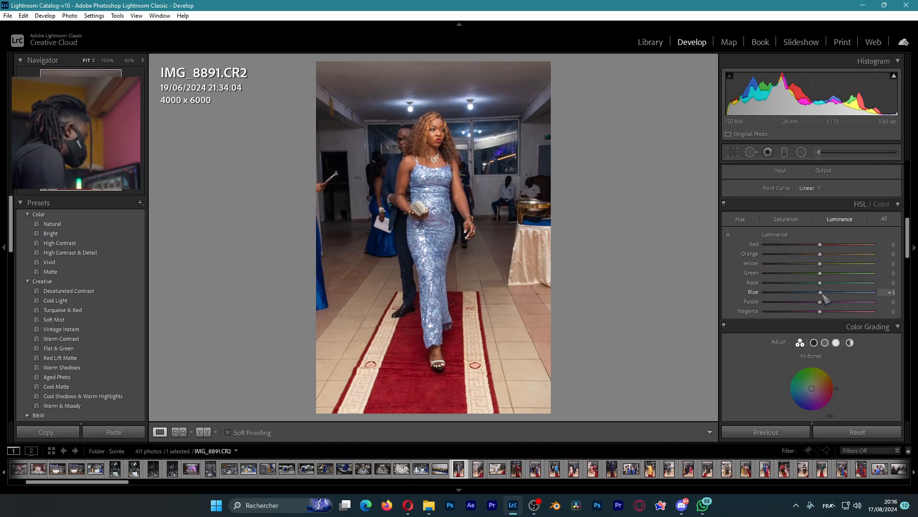
drag(827, 293, 829, 294)
drag(831, 293, 833, 293)
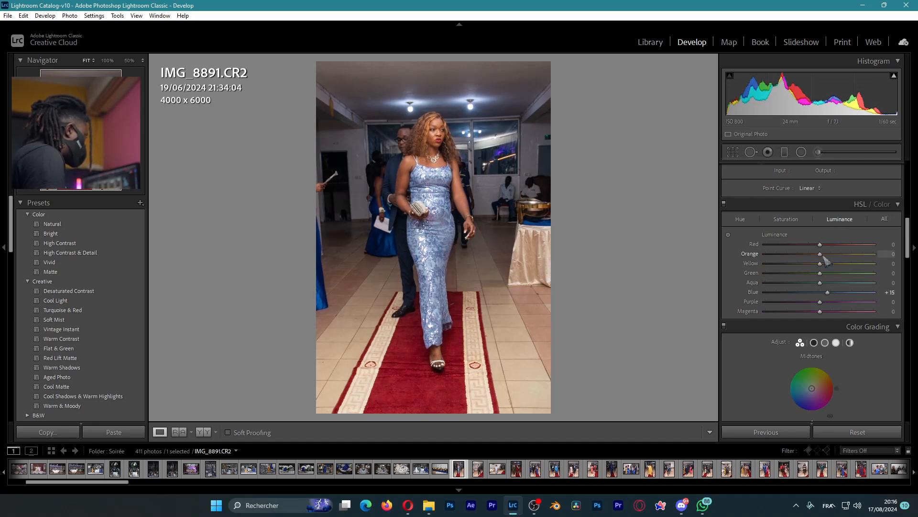
drag(821, 256, 828, 263)
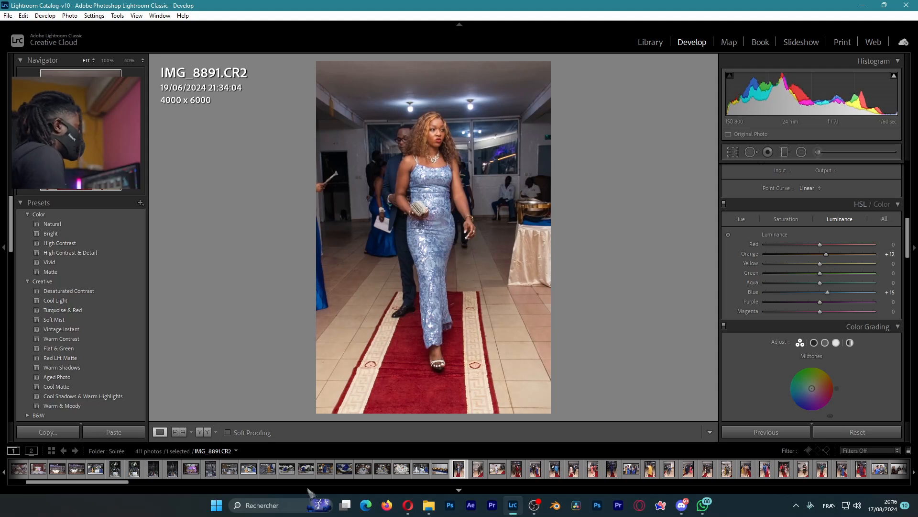
click(203, 432)
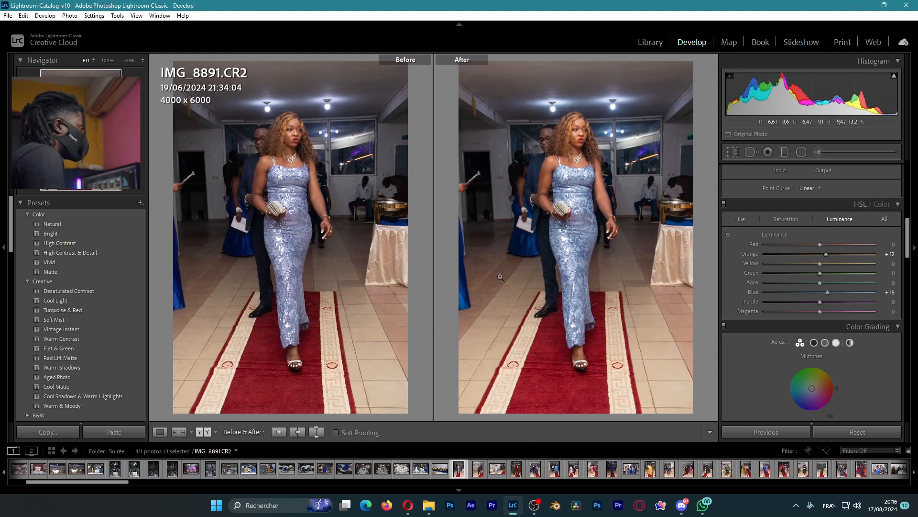
click(160, 432)
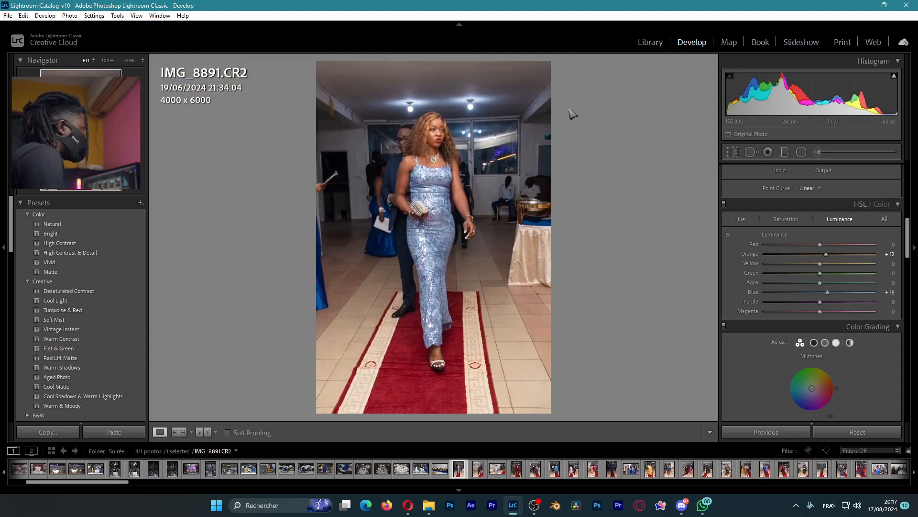
- Synchronize the develop settings of IMG_8891.CR2 to all following Soirée photos through the last one, and check the updated thumbnails
click(649, 42)
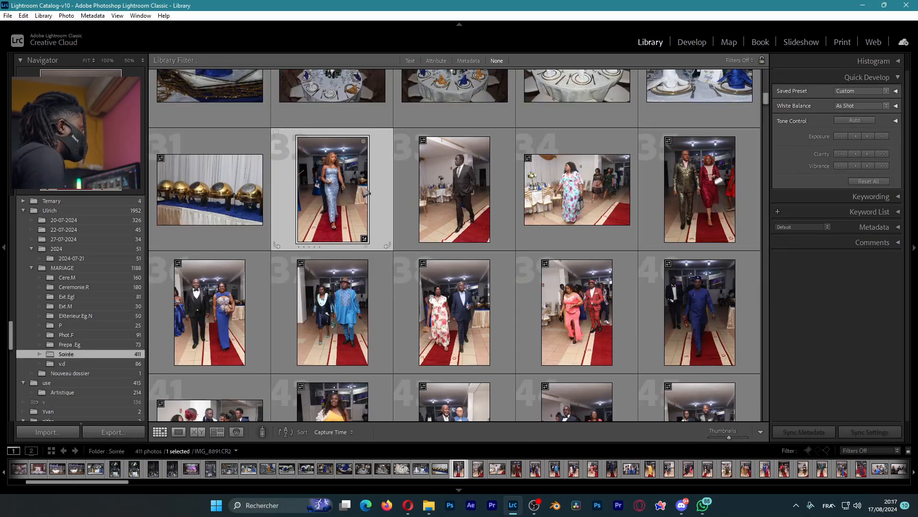
scroll(497, 305, down, 6)
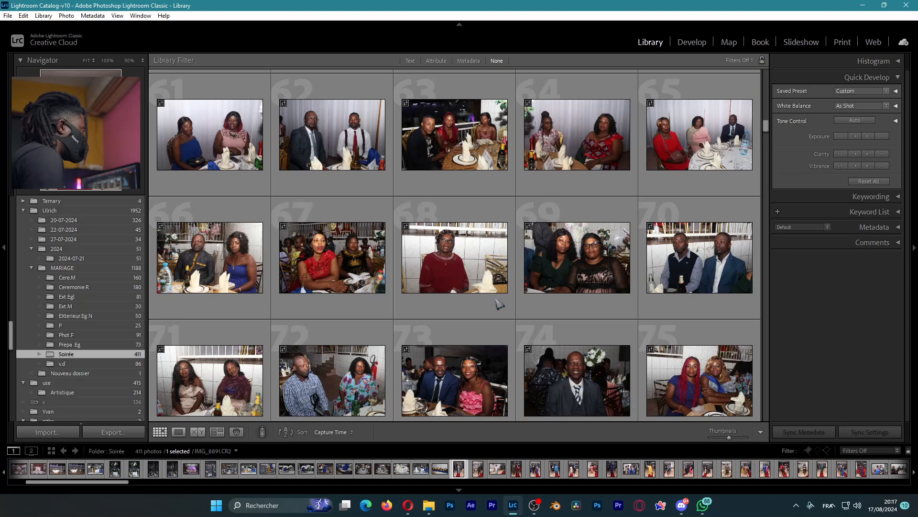
scroll(499, 303, down, 20)
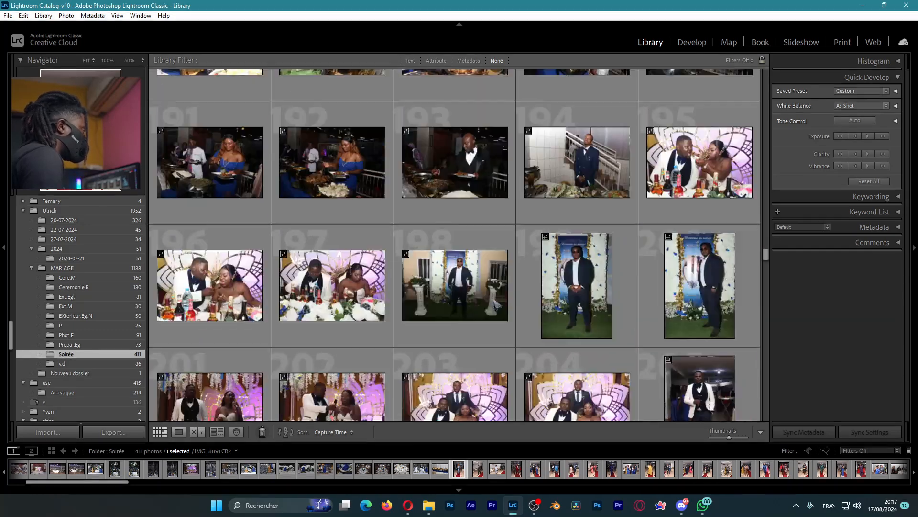
scroll(498, 304, down, 20)
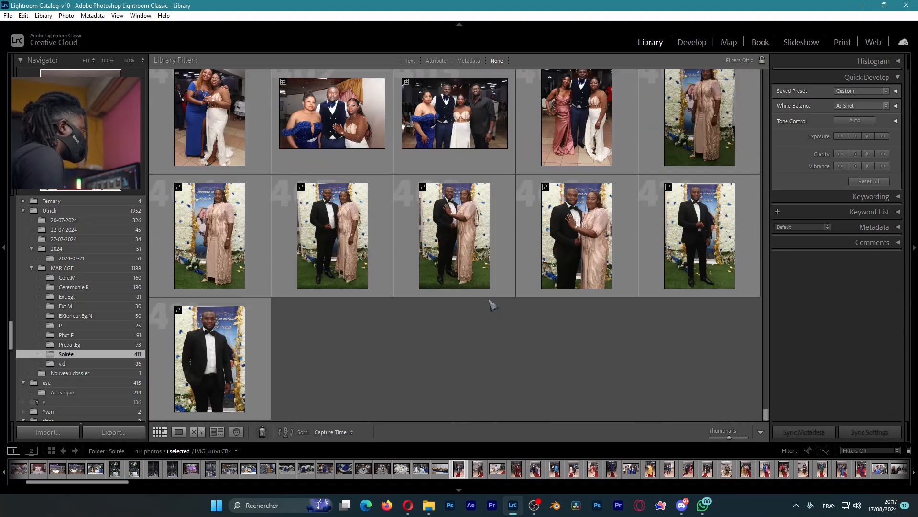
shift+click(266, 375)
scroll(527, 268, up, 3)
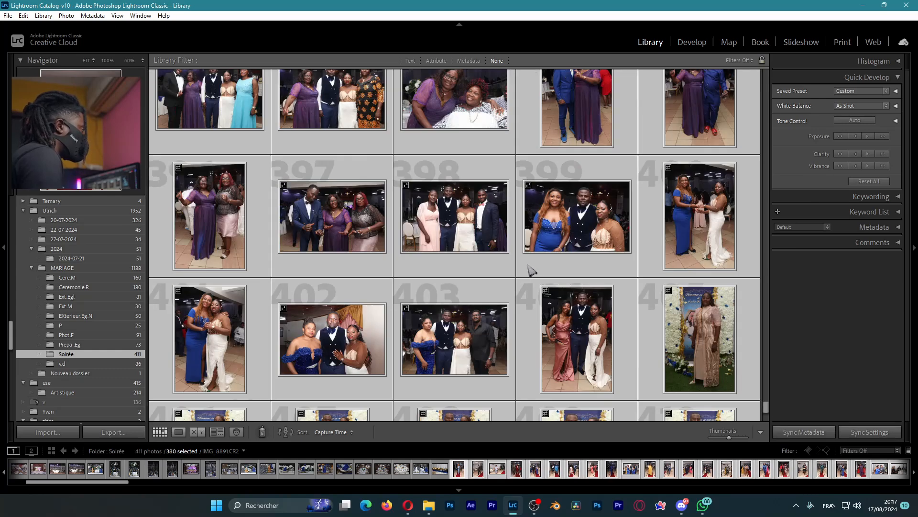
click(871, 433)
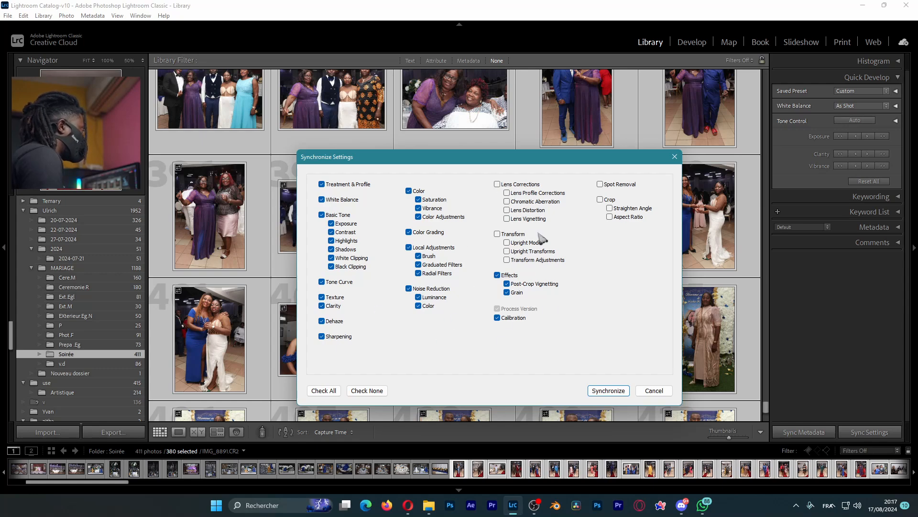
click(610, 391)
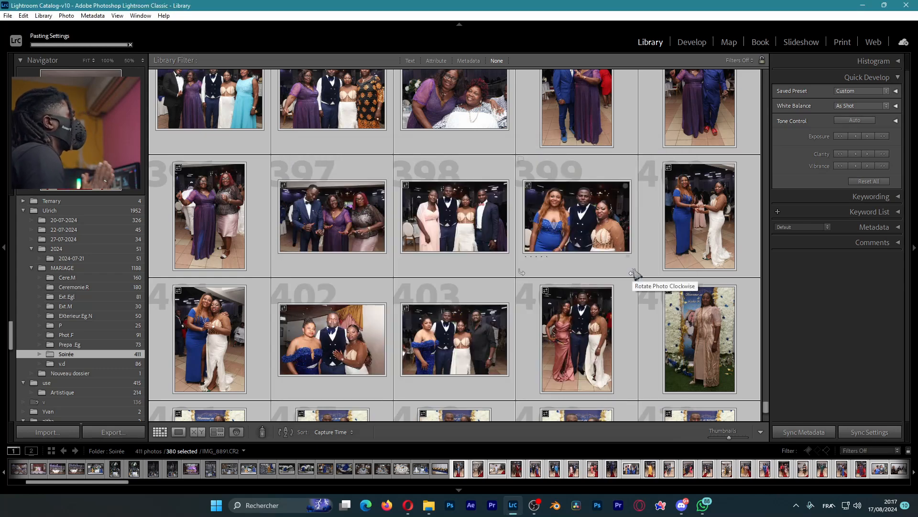
scroll(494, 202, up, 2)
scroll(492, 201, up, 15)
scroll(493, 201, up, 20)
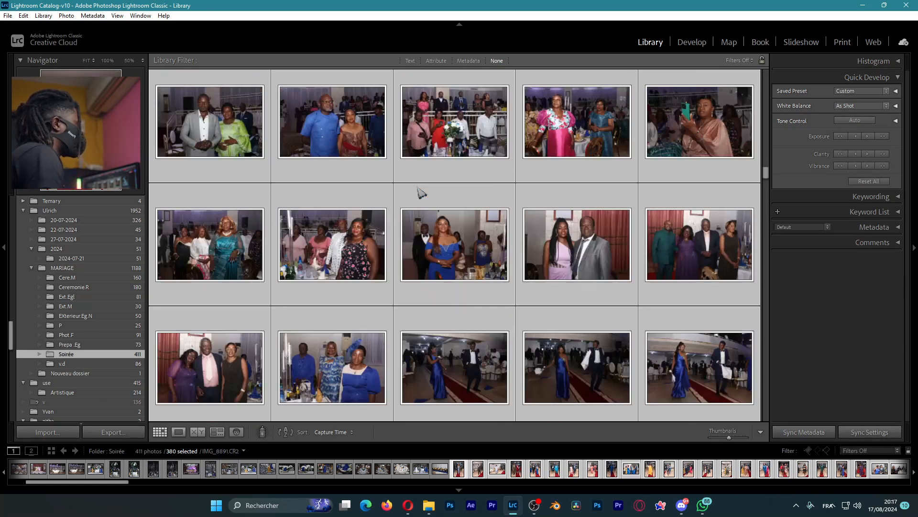
scroll(421, 193, up, 10)
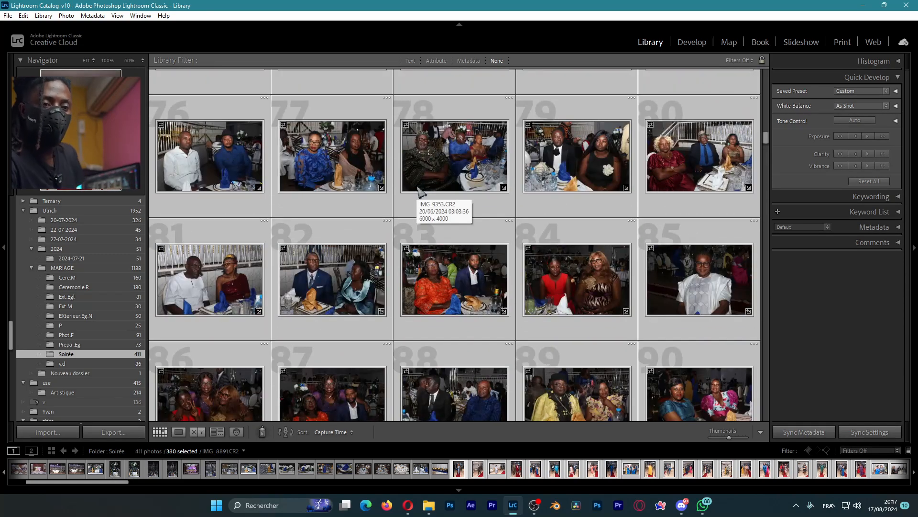
- Compare IMG_8893.CR2, IMG_8894.CR2 and IMG_8895.CR2 before and after the synchronized edits, side by side in Develop
scroll(419, 191, up, 8)
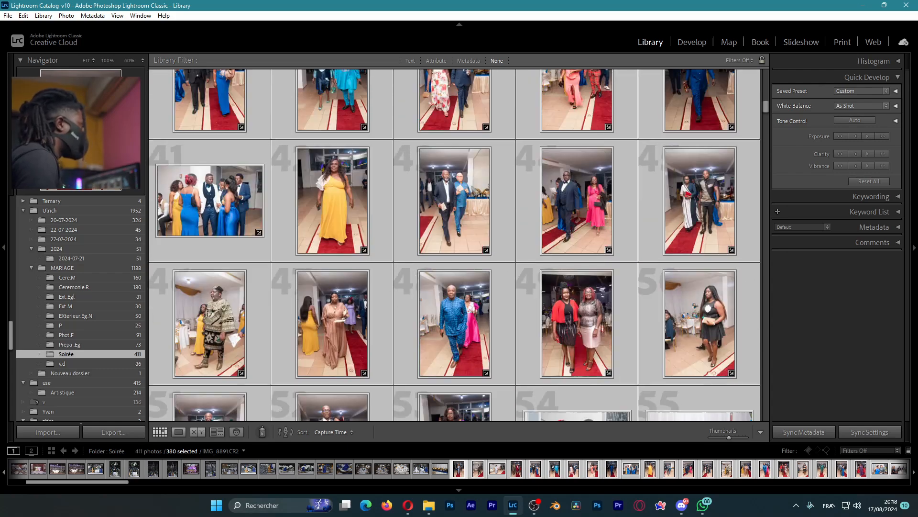
scroll(471, 197, up, 3)
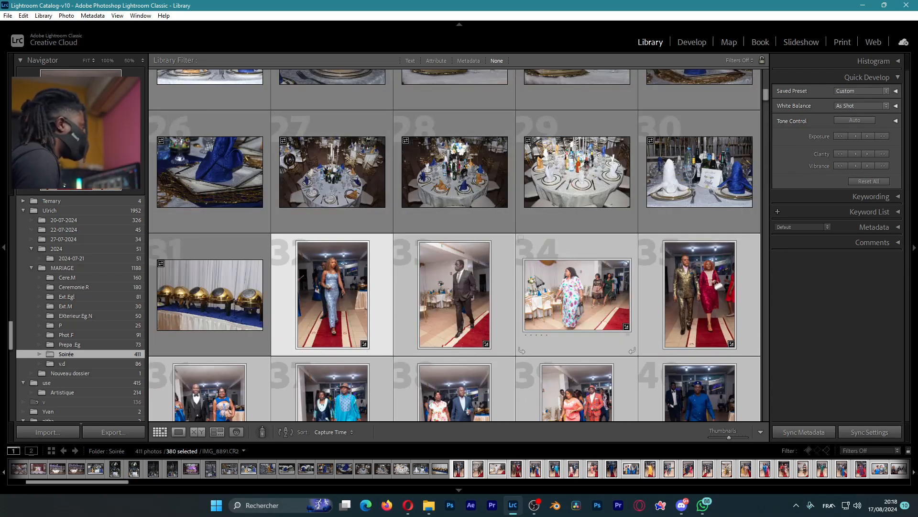
click(455, 293)
click(223, 274)
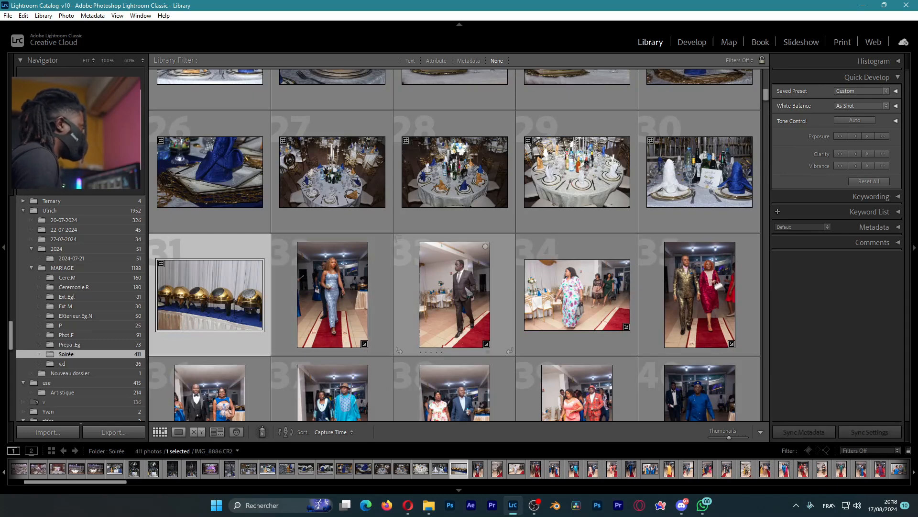
click(399, 238)
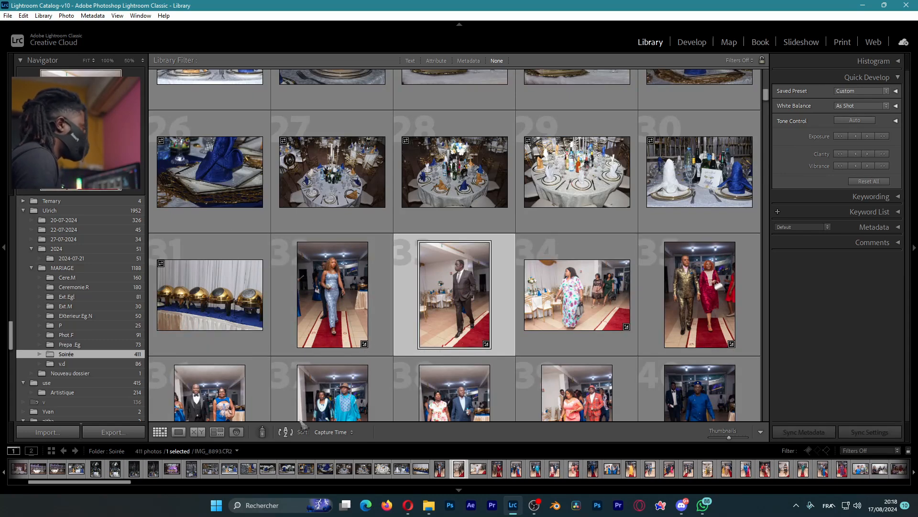
click(692, 42)
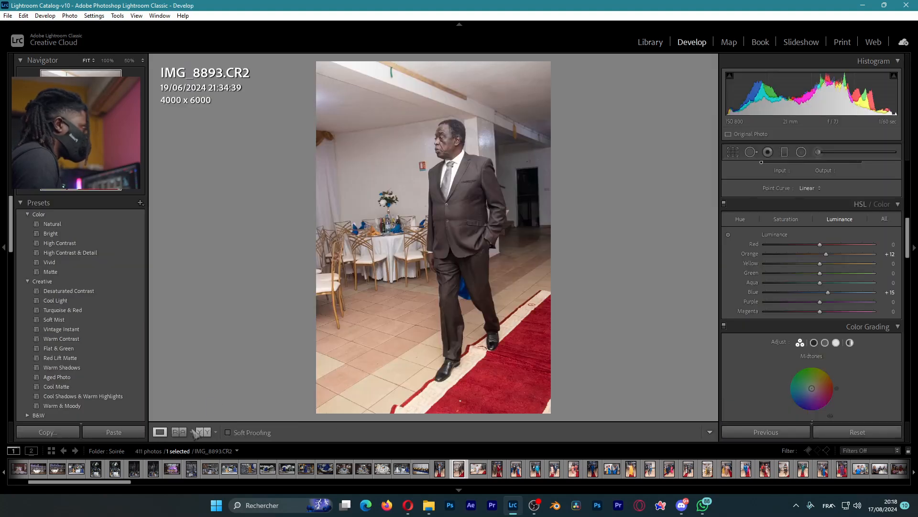
click(203, 432)
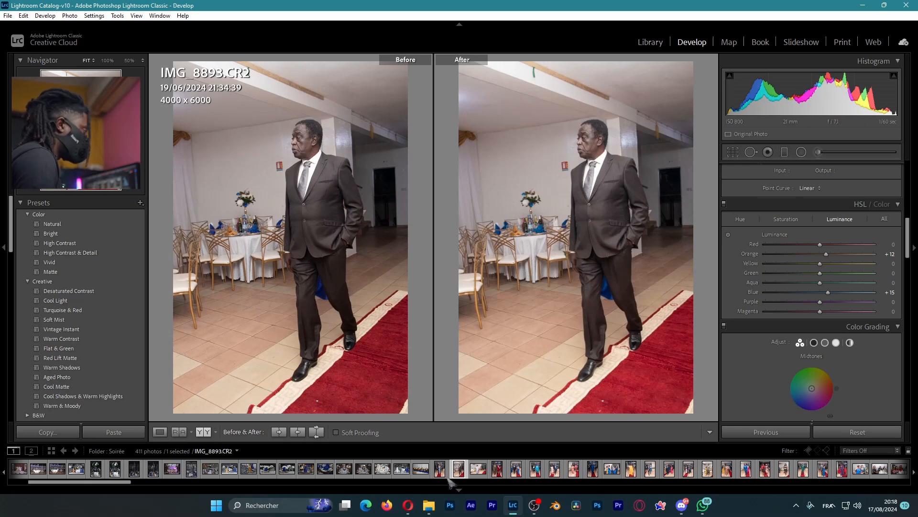
click(478, 470)
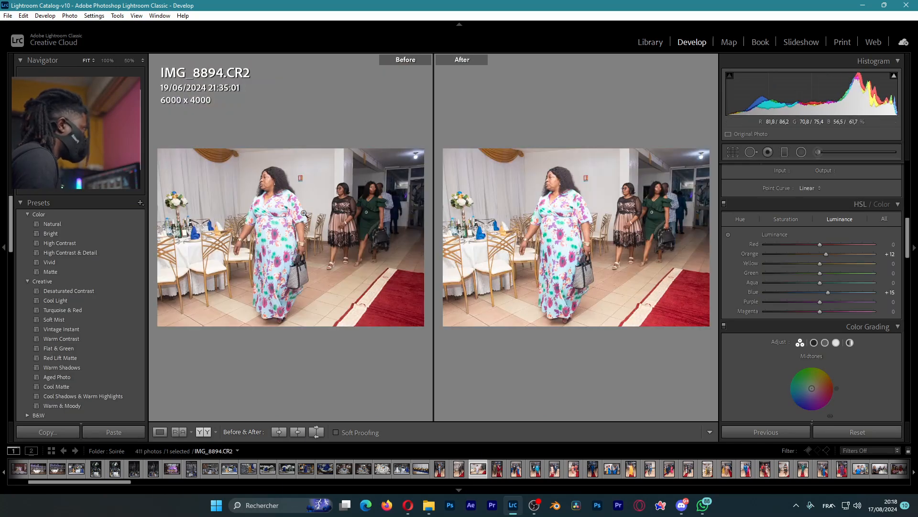
click(499, 470)
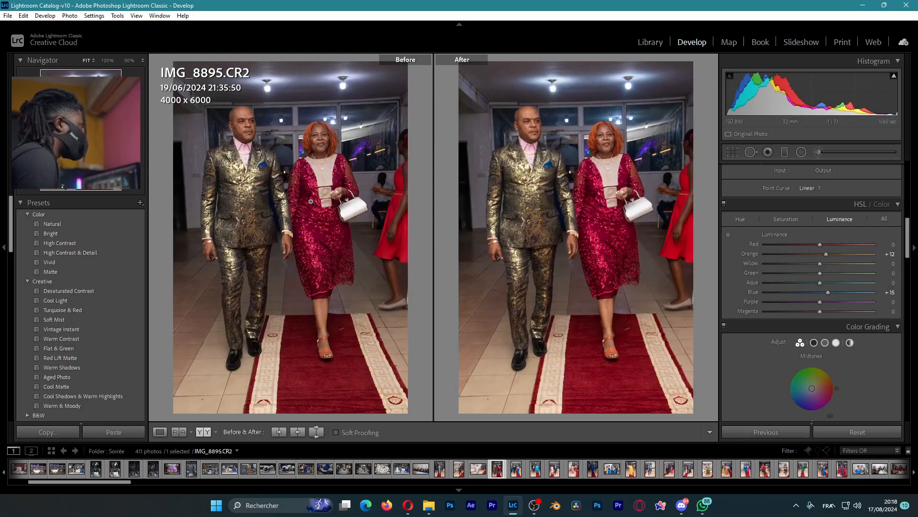
- Enlarge the thumbnails in the Library grid and open IMG_8898.CR2, the couple in floral dress and blue suit, as a single Develop view
click(651, 43)
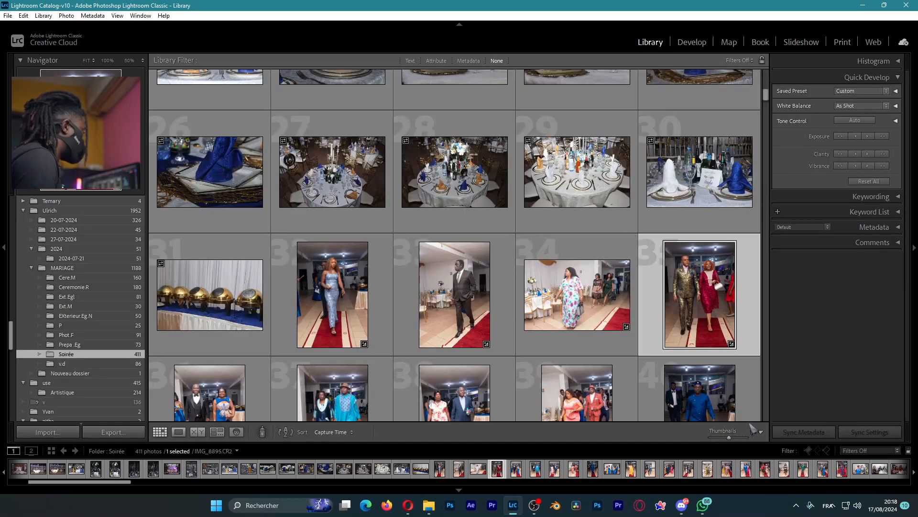
drag(728, 438, 739, 437)
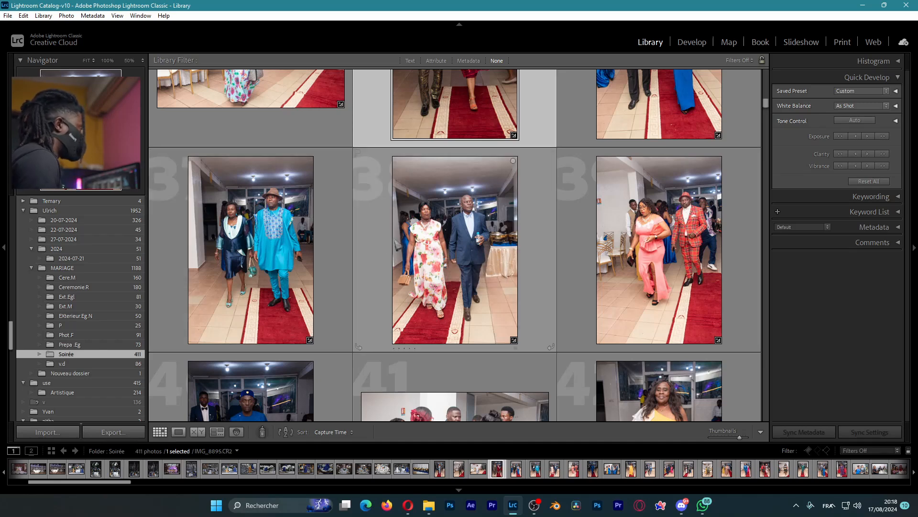
click(512, 251)
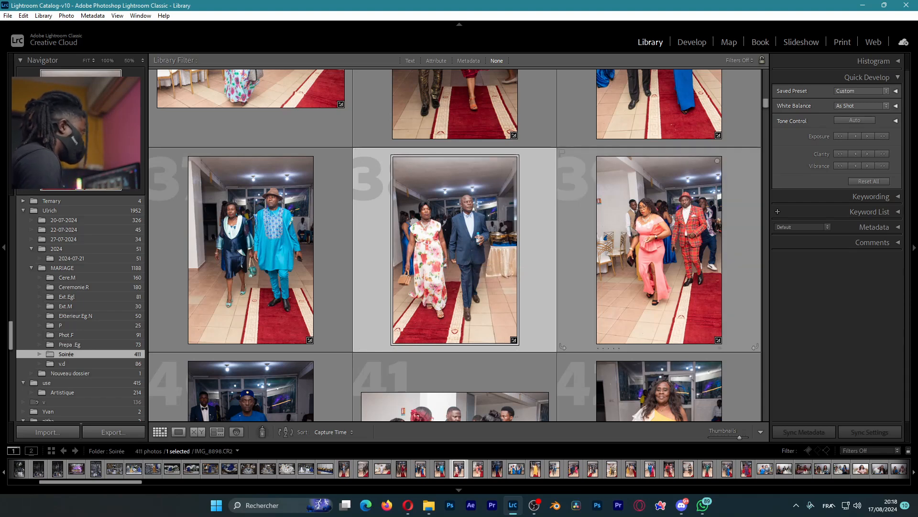
click(641, 230)
click(466, 236)
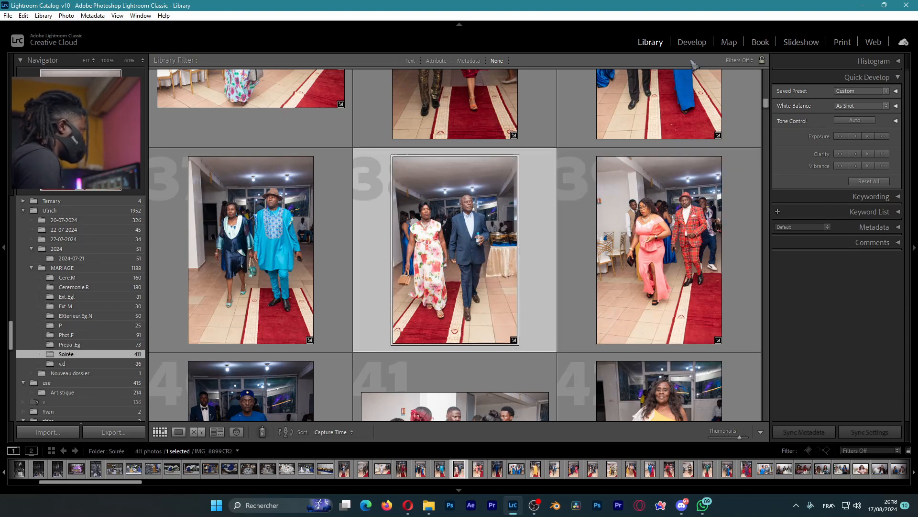
click(691, 42)
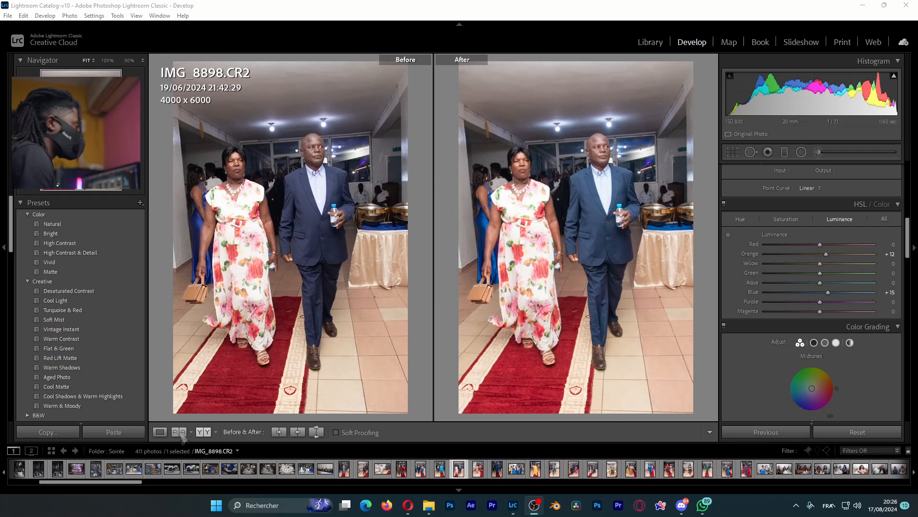
click(160, 432)
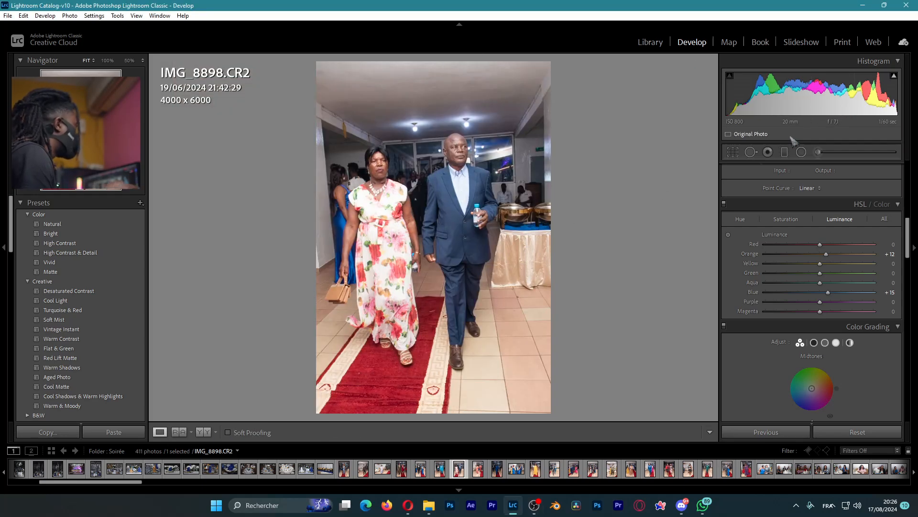
- Set the Exposure of IMG_8898.CR2 to −0,20 and its Blacks to −13
drag(909, 237, 908, 185)
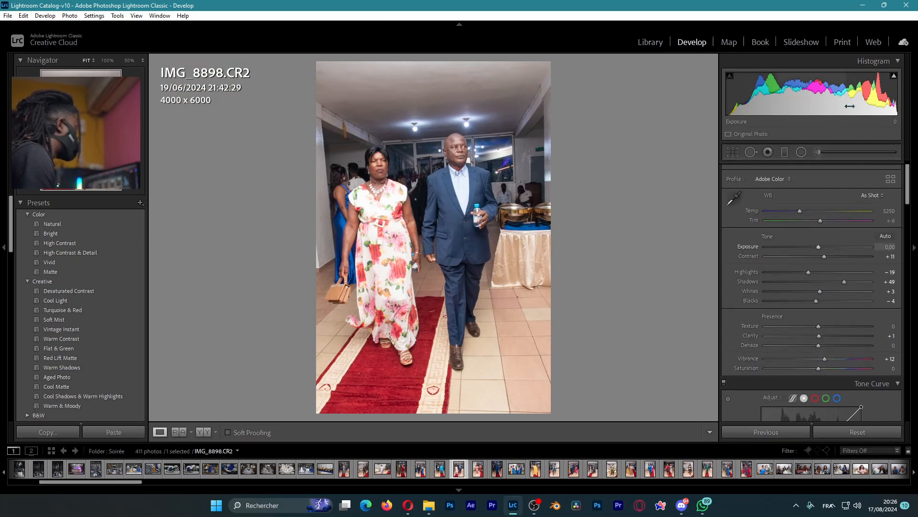
drag(819, 247, 817, 248)
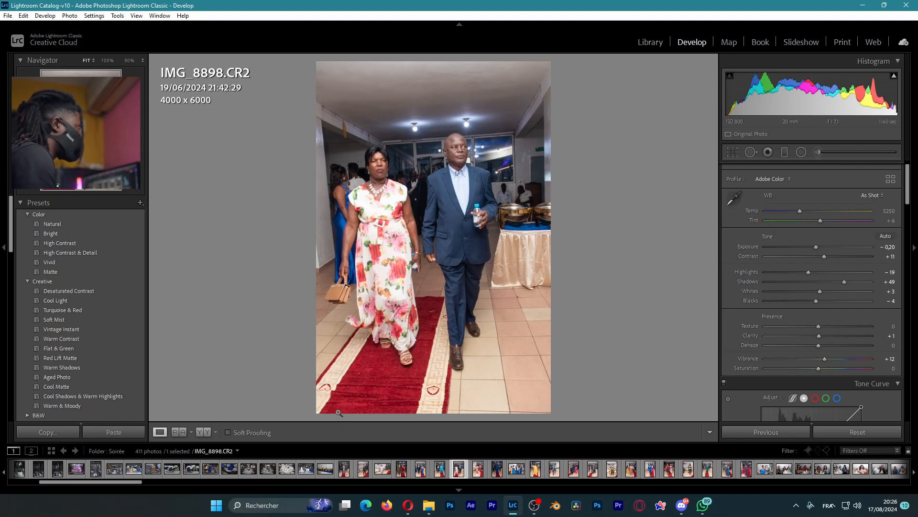
click(332, 366)
click(332, 366)
key(Right)
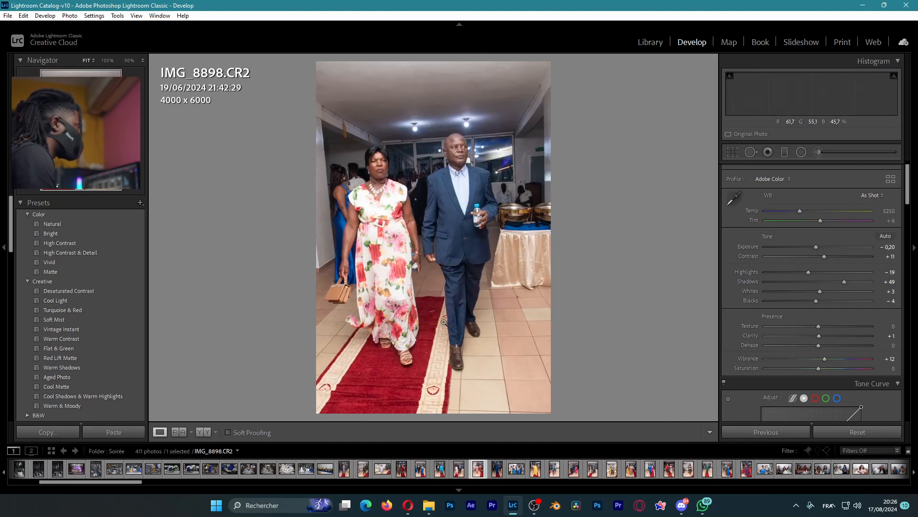
key(Left)
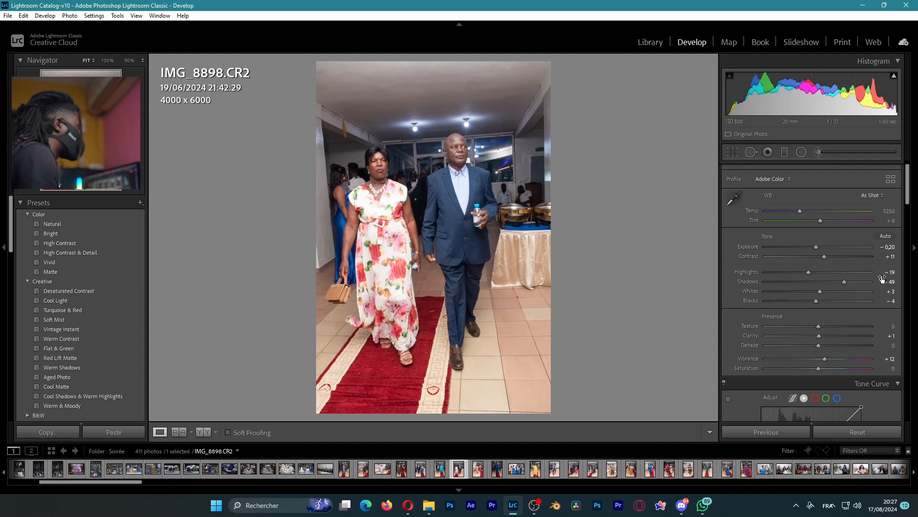
drag(819, 305, 815, 311)
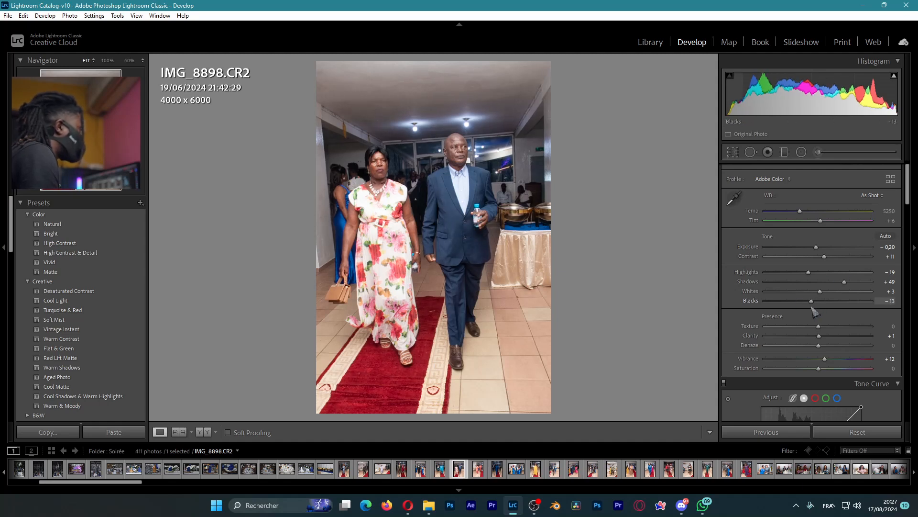
- Copy the develop settings of IMG_8898.CR2 with the preselected options and go to the next photo, IMG_8899.CR2
click(50, 432)
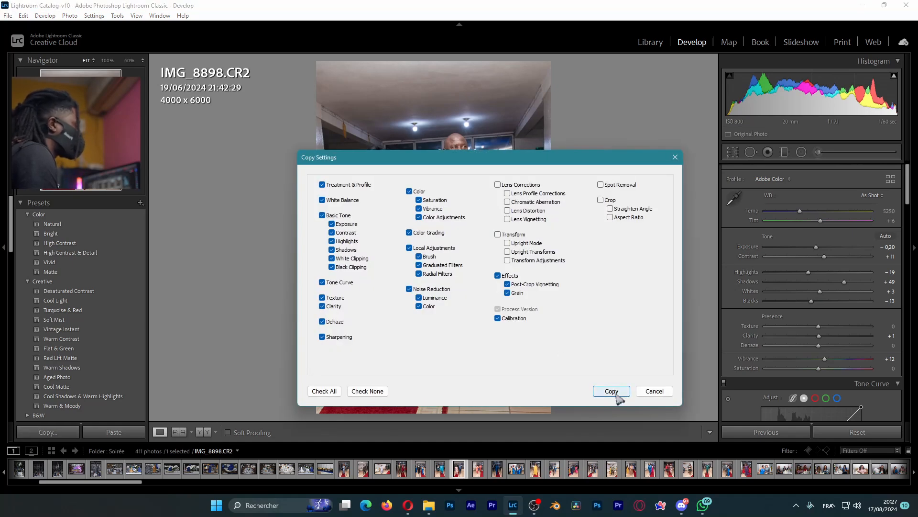
click(617, 392)
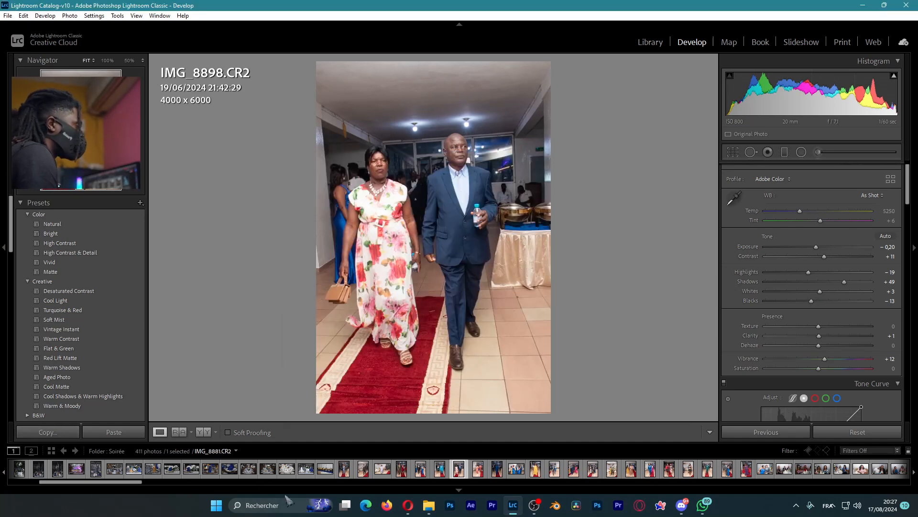
click(449, 311)
click(457, 287)
key(Right)
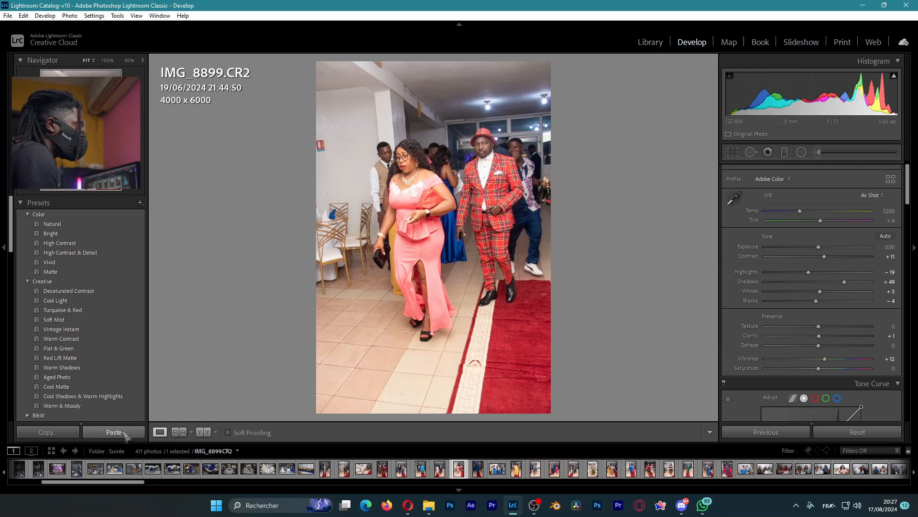
- Look through the photo's settings commands and the General, Performance, Presets and External Editing preferences, including the Photoshop file formats, and close the preferences
right_click(434, 292)
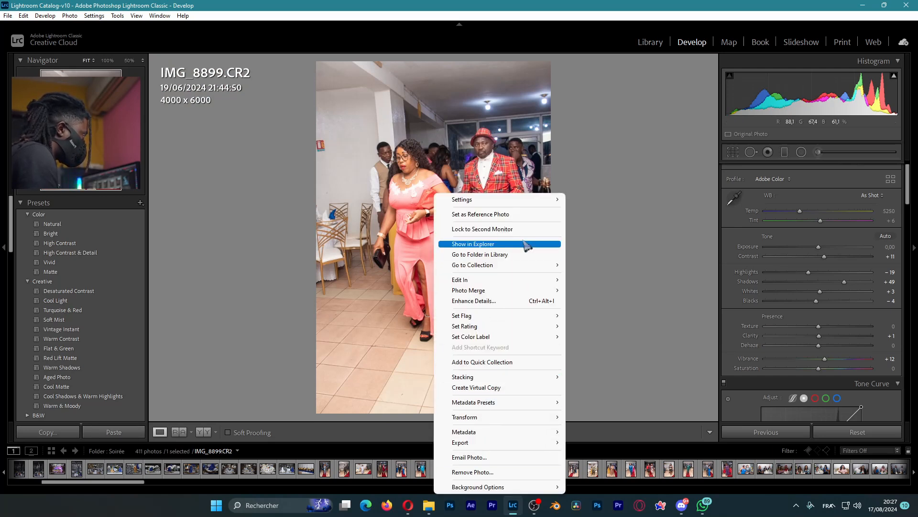
mouse_move(551, 199)
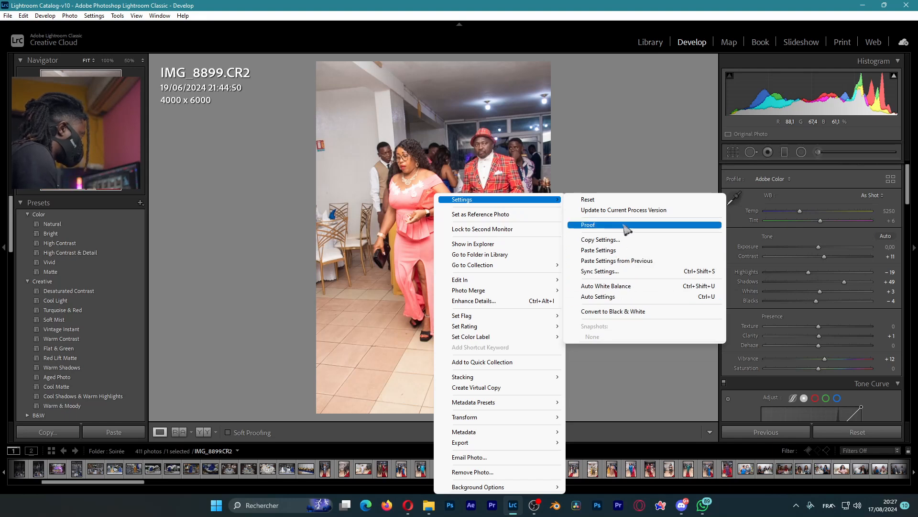
click(28, 17)
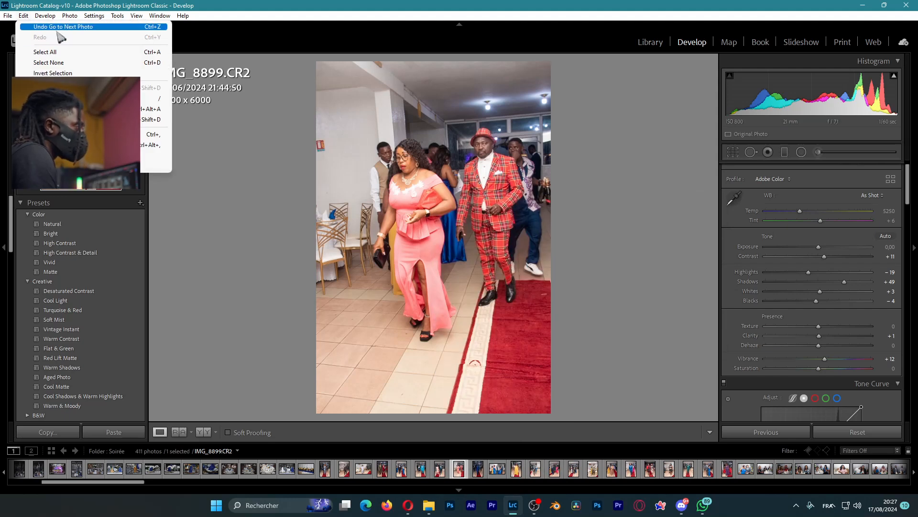
click(62, 134)
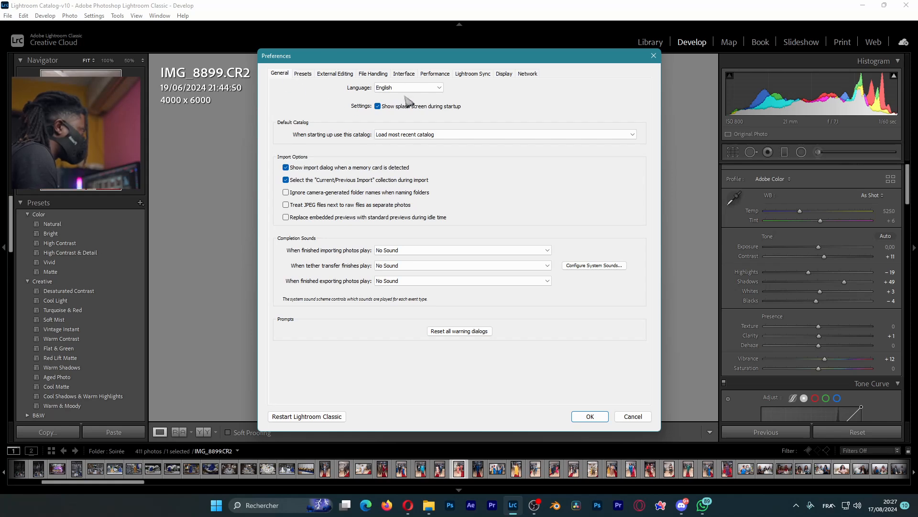
click(447, 76)
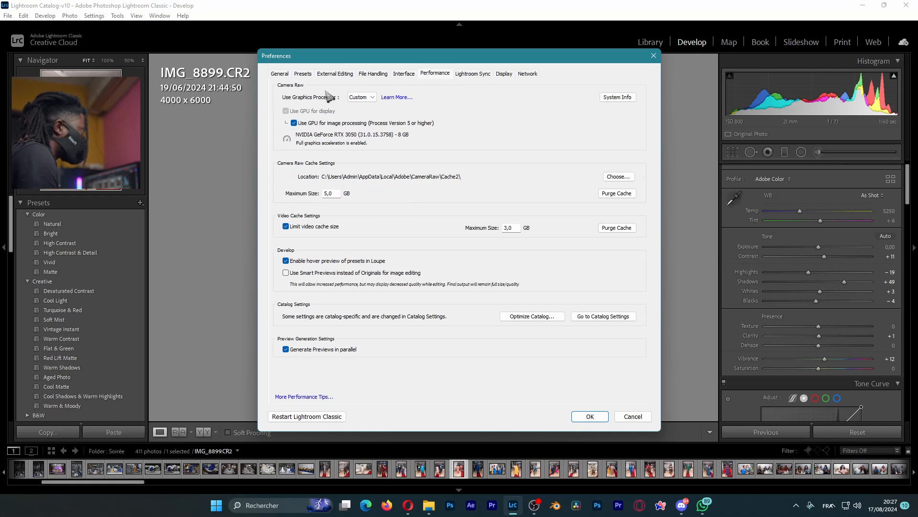
click(303, 74)
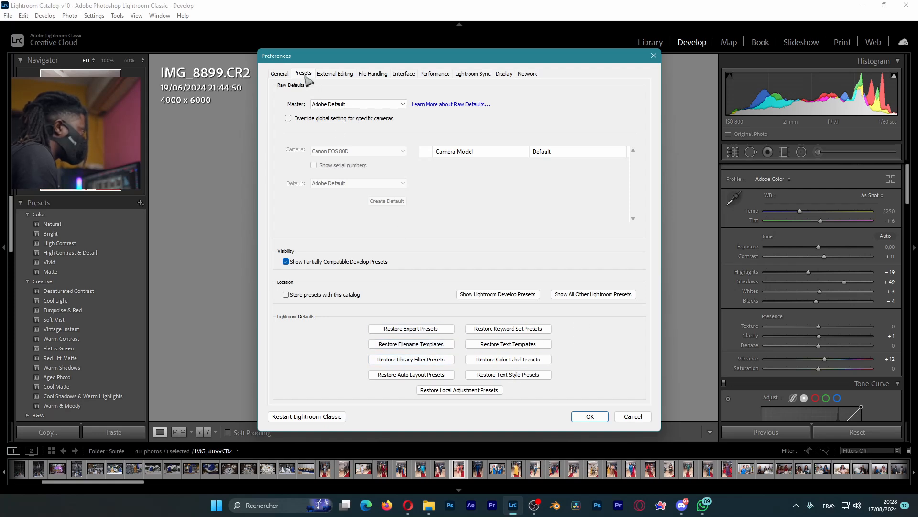
click(335, 74)
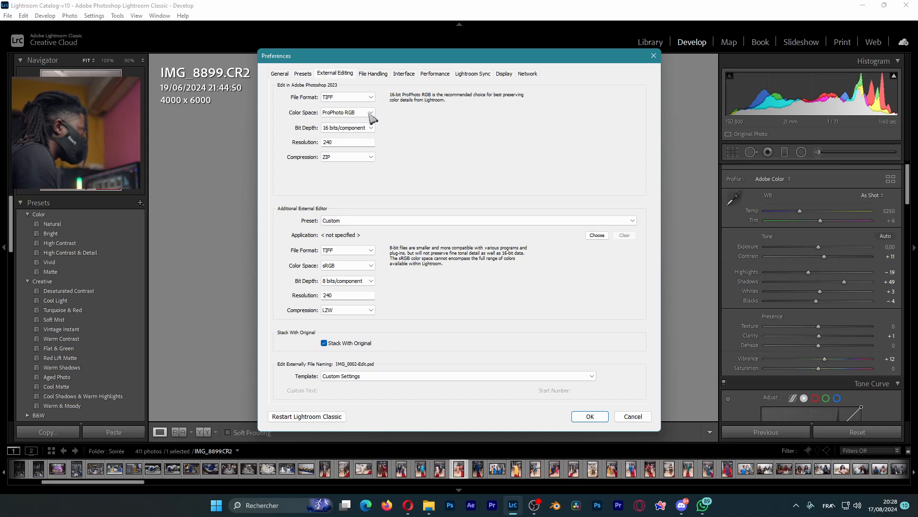
click(365, 103)
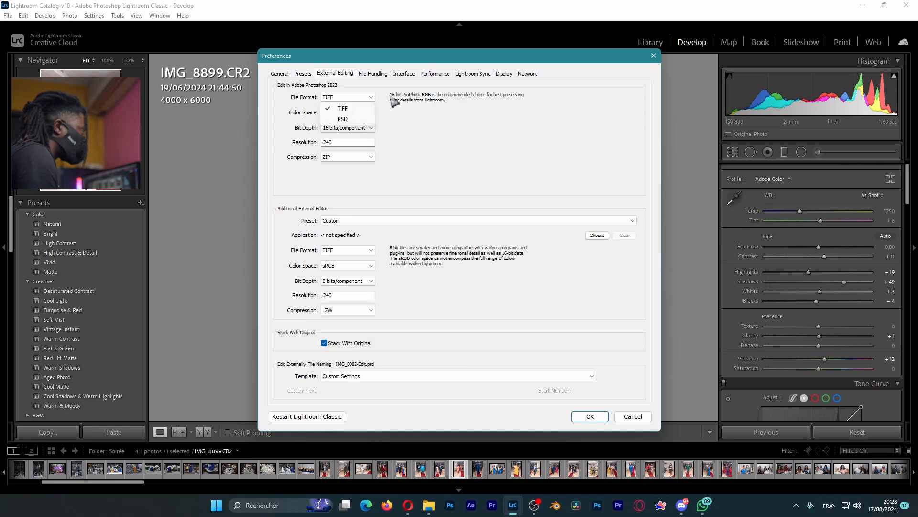
click(654, 56)
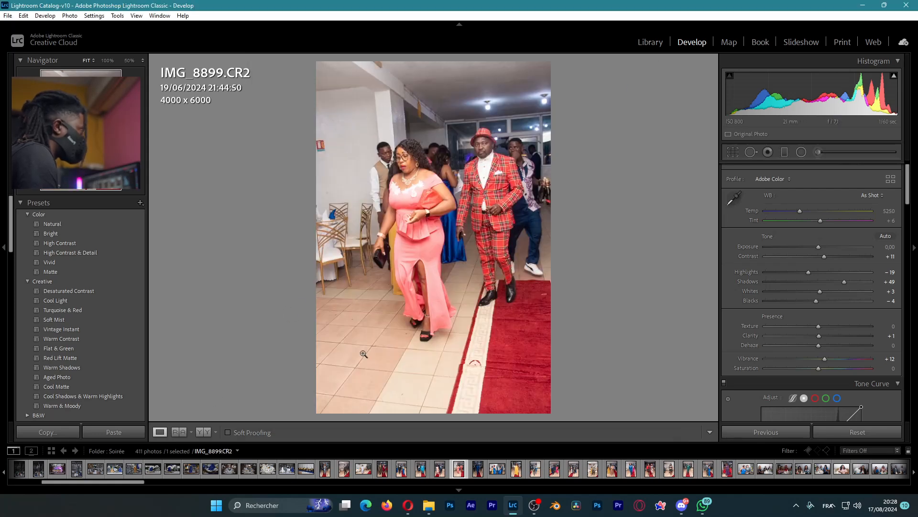
- Paste the copied develop settings onto IMG_8899.CR2, the couple in pink dress and red plaid suit
click(113, 432)
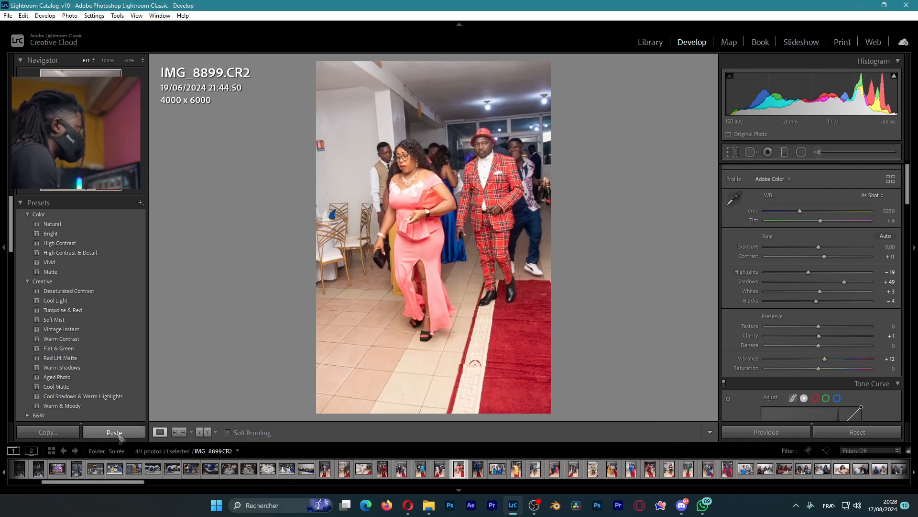
click(420, 173)
click(445, 164)
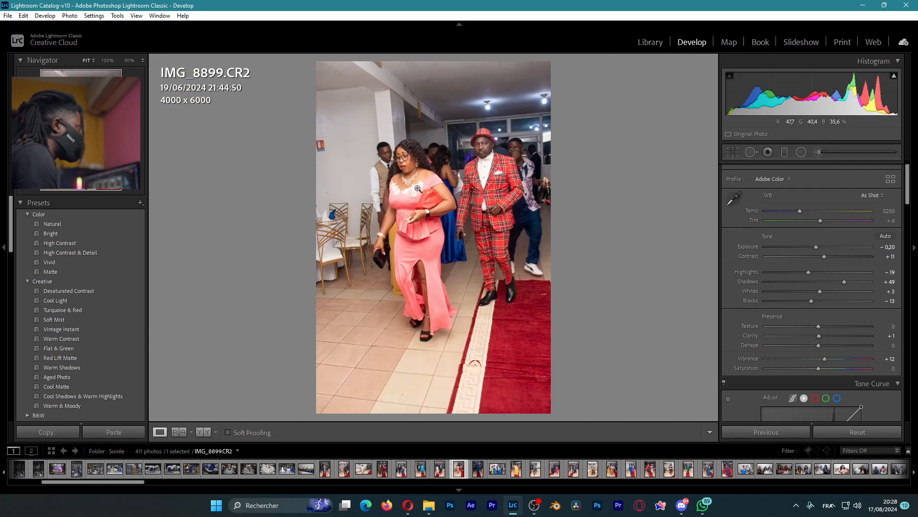
- Go to the next photo, IMG_8900.CR2, the man in the blue outfit, and set its Exposure to +0,11
key(Right)
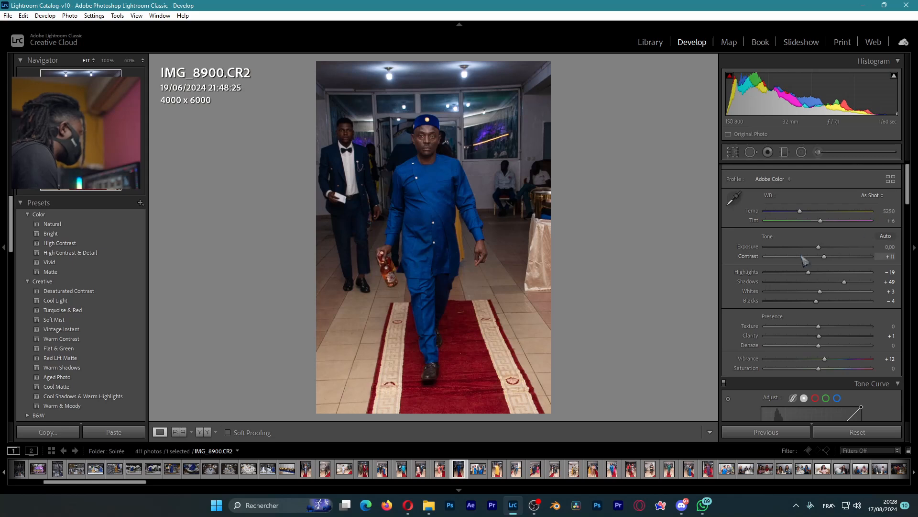
drag(818, 249, 820, 249)
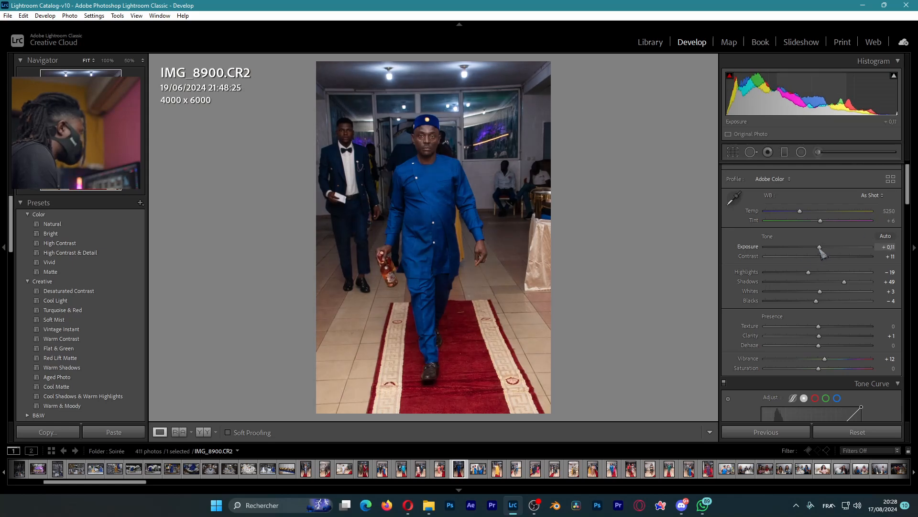
click(500, 158)
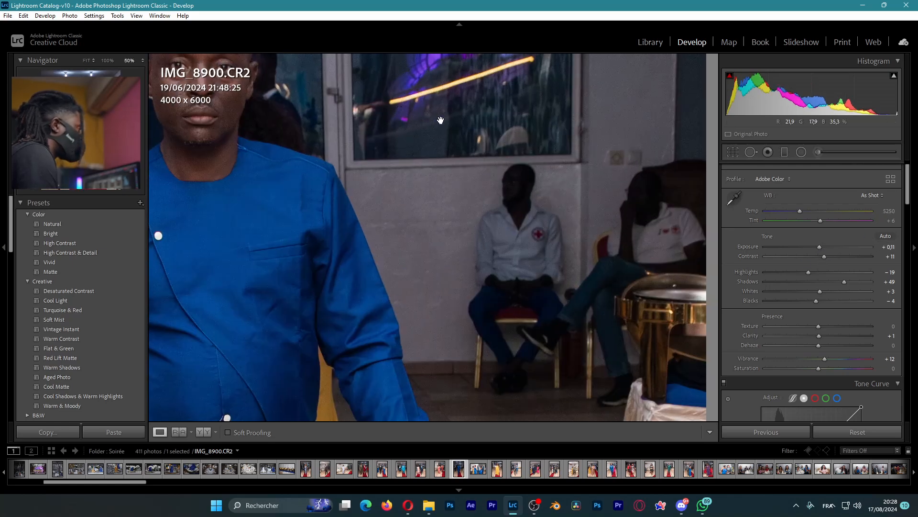
click(352, 153)
- Smooth the grain of IMG_8900.CR2 by setting the Luminance noise reduction to 15, checking the man's face and the background up close
click(428, 165)
drag(584, 241, 483, 232)
scroll(840, 352, down, 10)
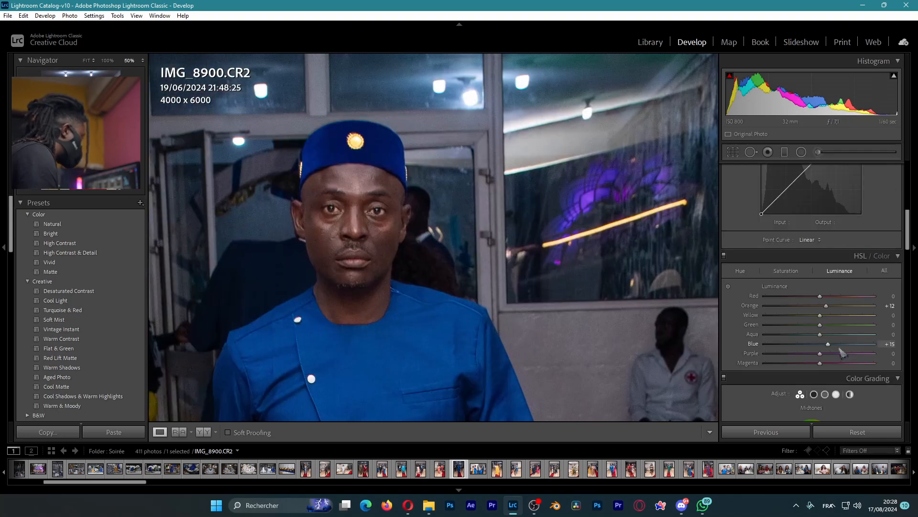
scroll(842, 353, down, 2)
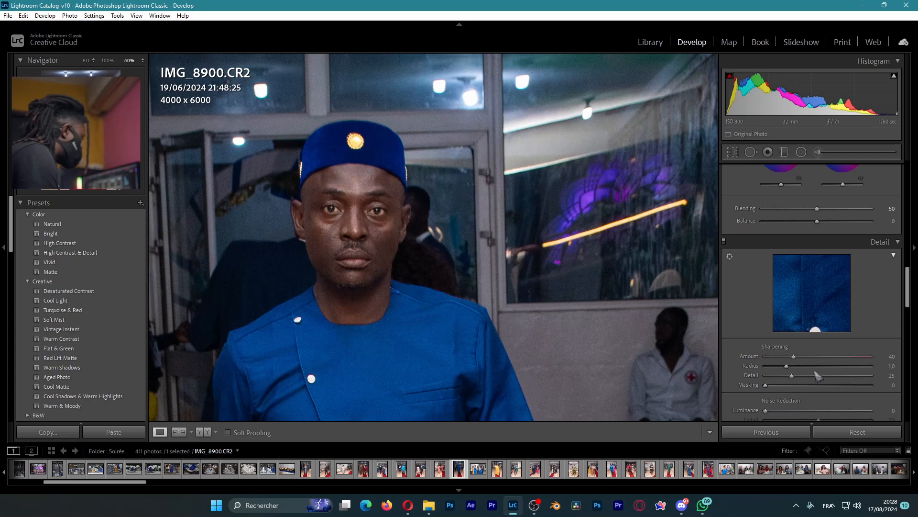
scroll(818, 376, down, 2)
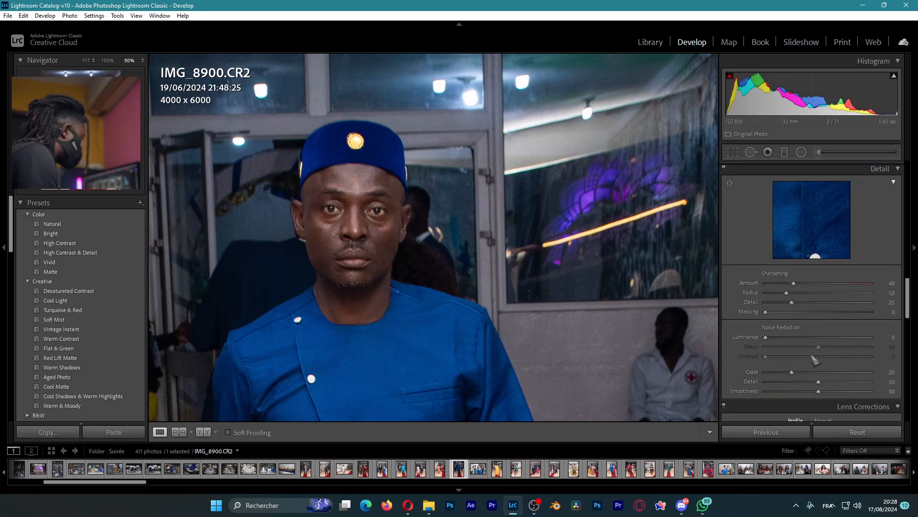
drag(771, 340, 789, 348)
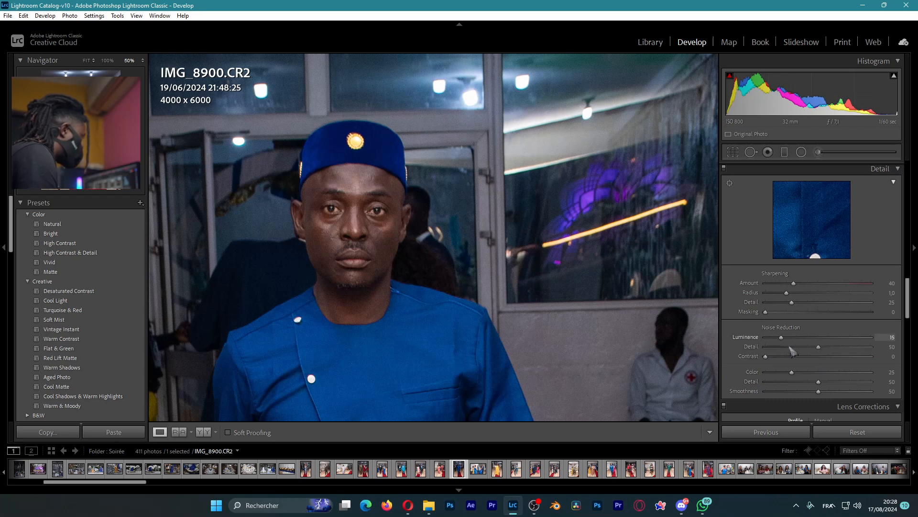
click(538, 208)
click(503, 173)
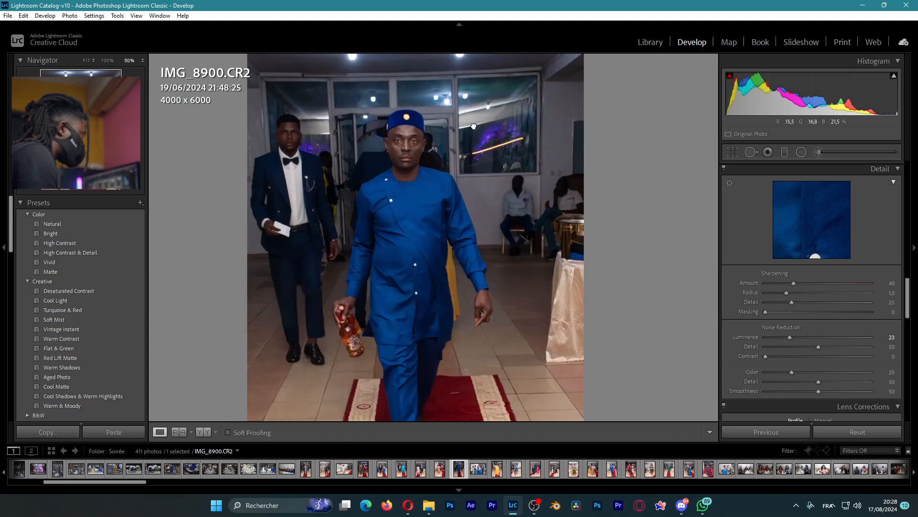
drag(786, 343, 780, 342)
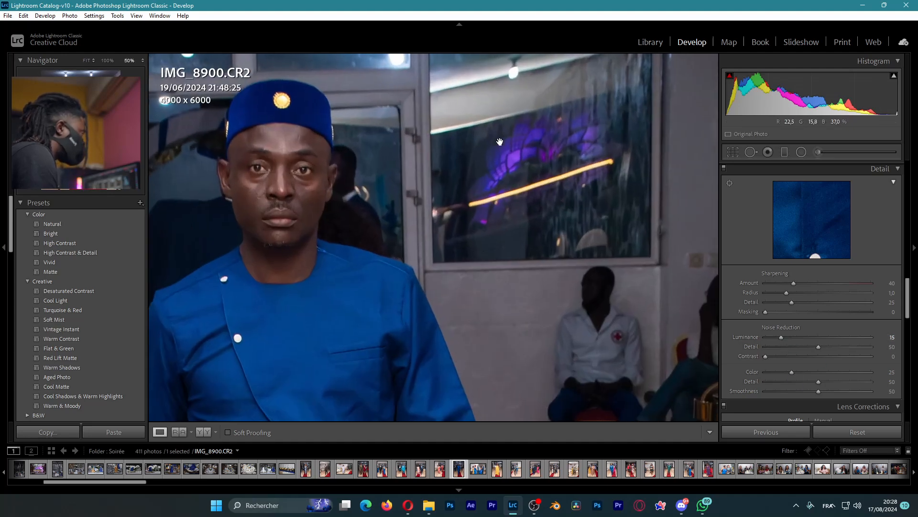
click(499, 142)
click(426, 165)
click(426, 165)
- Go to IMG_8901.CR2, the group in blue and yellow, set its Exposure to −0,79 and compare it with the following photo
key(Right)
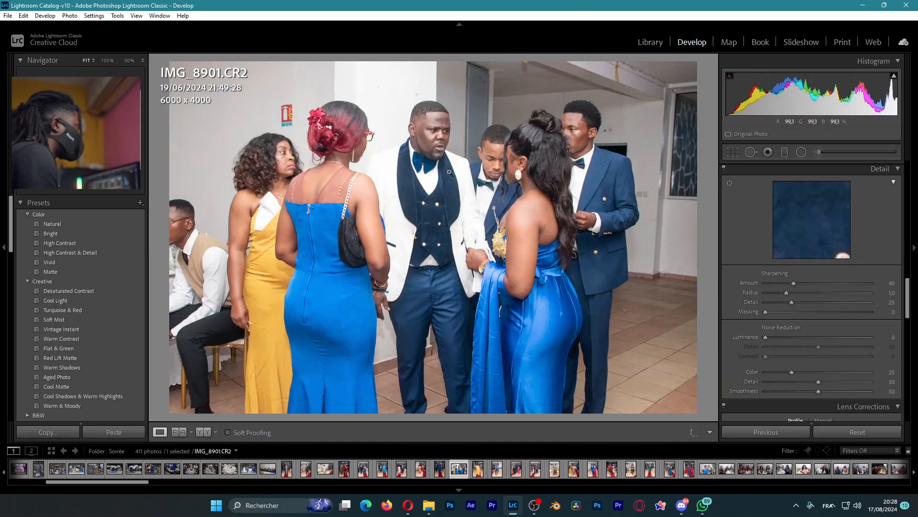
scroll(844, 259, up, 10)
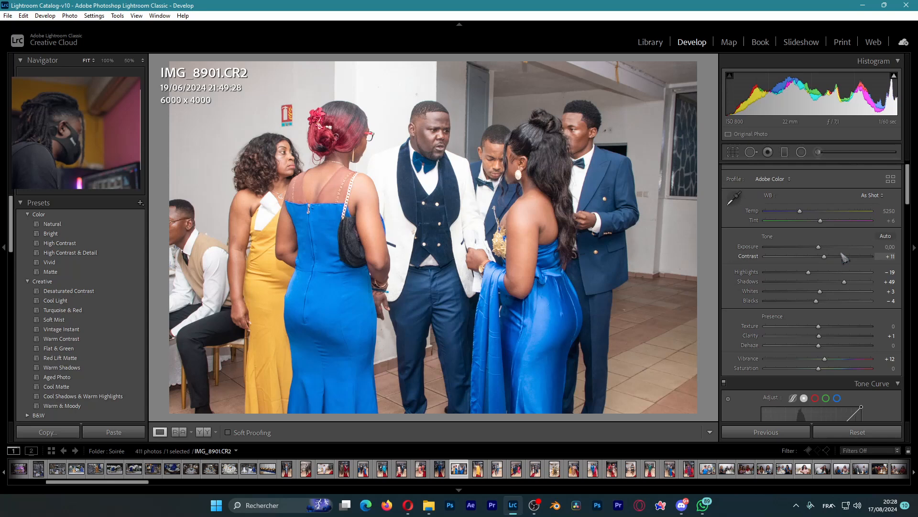
scroll(844, 258, up, 1)
drag(821, 276, 812, 274)
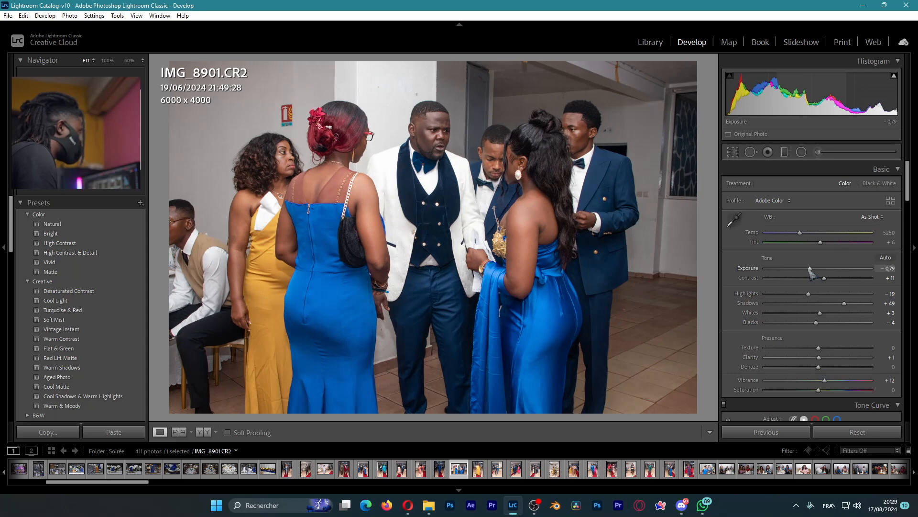
click(499, 189)
click(500, 189)
key(Right)
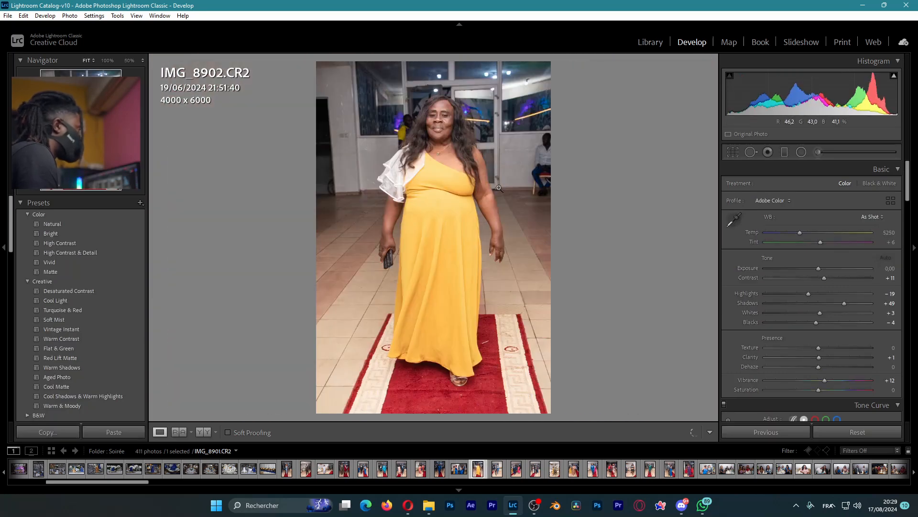
key(Left)
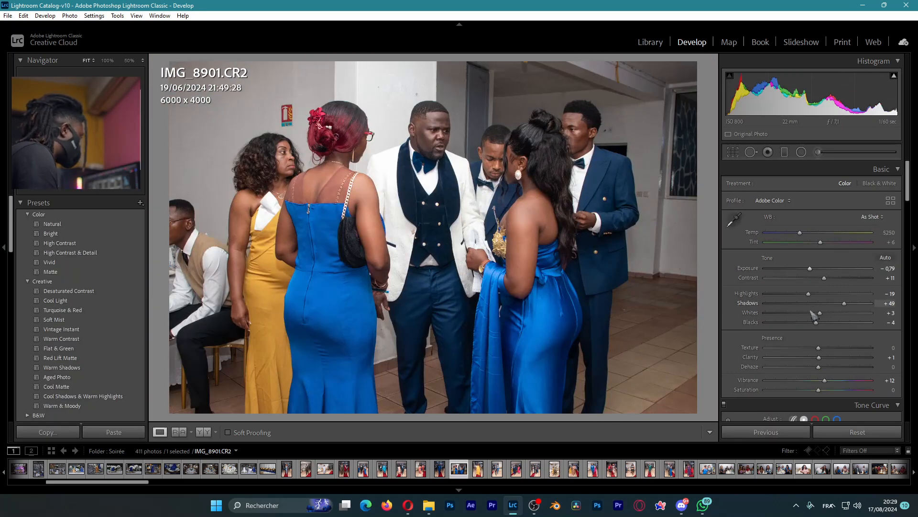
- Set the Whites of IMG_8901.CR2 to −78 and inspect the group up close
scroll(812, 314, down, 3)
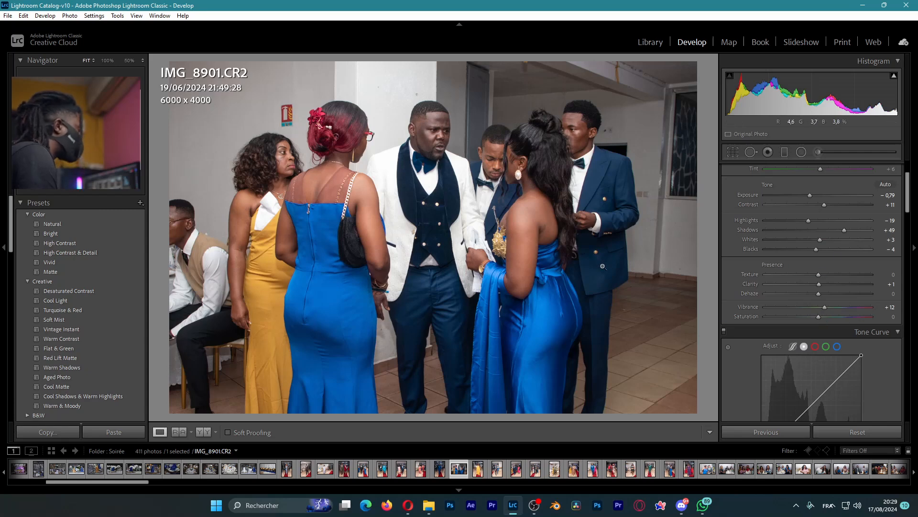
drag(820, 242, 778, 267)
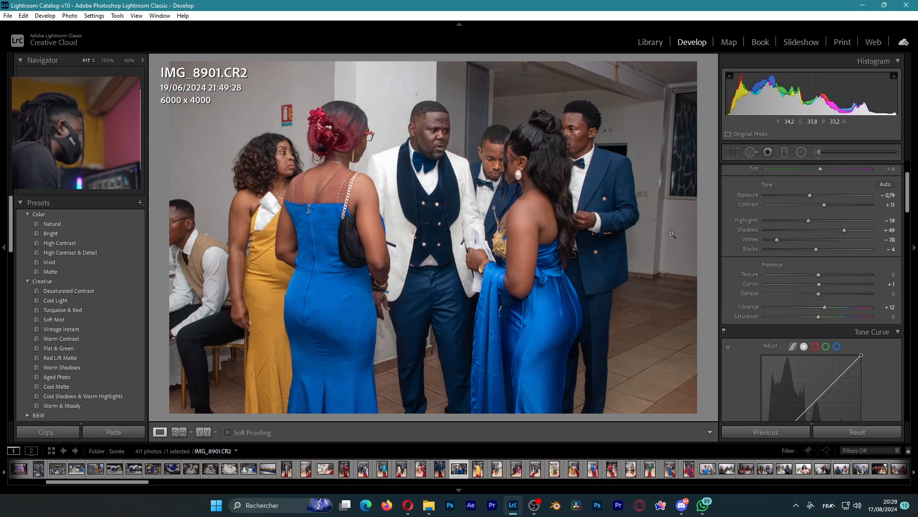
click(436, 198)
click(438, 187)
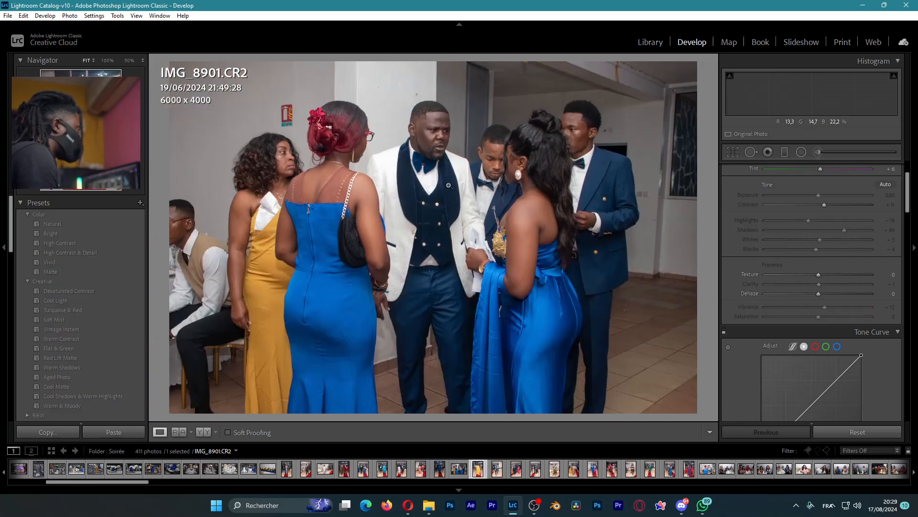
- Go to IMG_8903.CR2, the two men beside the buffet table, and paste the copied develop settings onto it
key(Right)
key(Right)
key(Right)
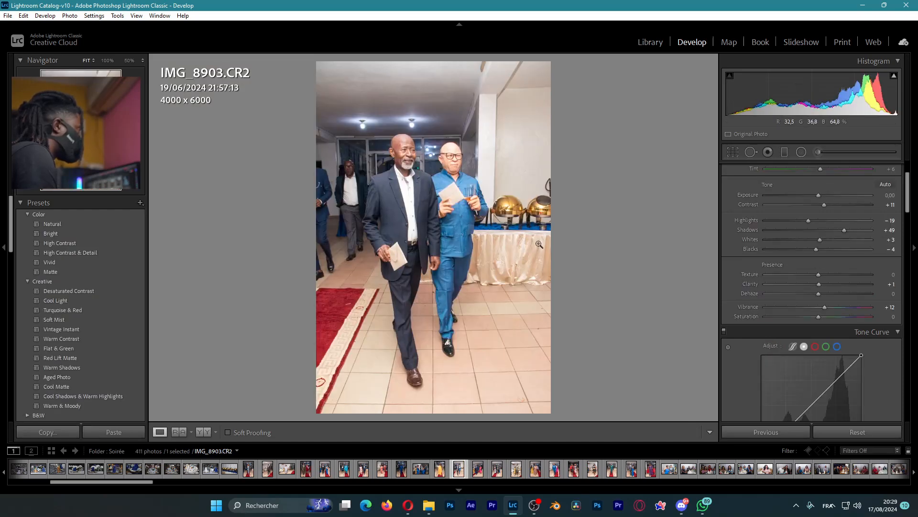
click(124, 434)
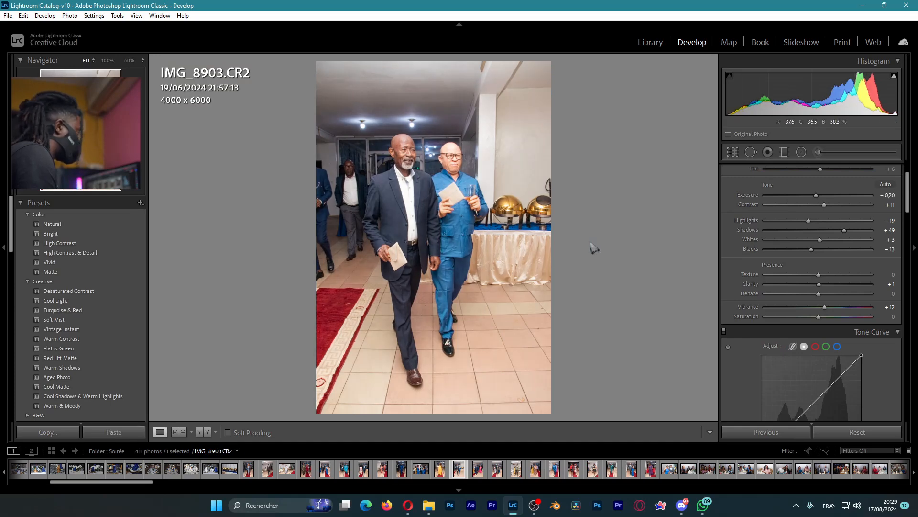
- Set both the Whites and the Blacks of IMG_8903.CR2 to −32 and inspect the dark background up close
scroll(849, 279, down, 3)
scroll(849, 273, up, 3)
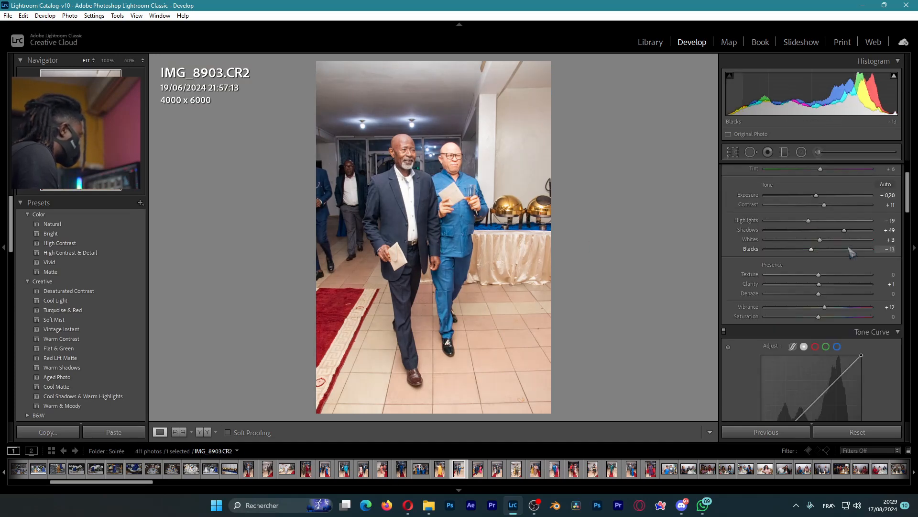
scroll(851, 253, up, 2)
drag(820, 313, 801, 323)
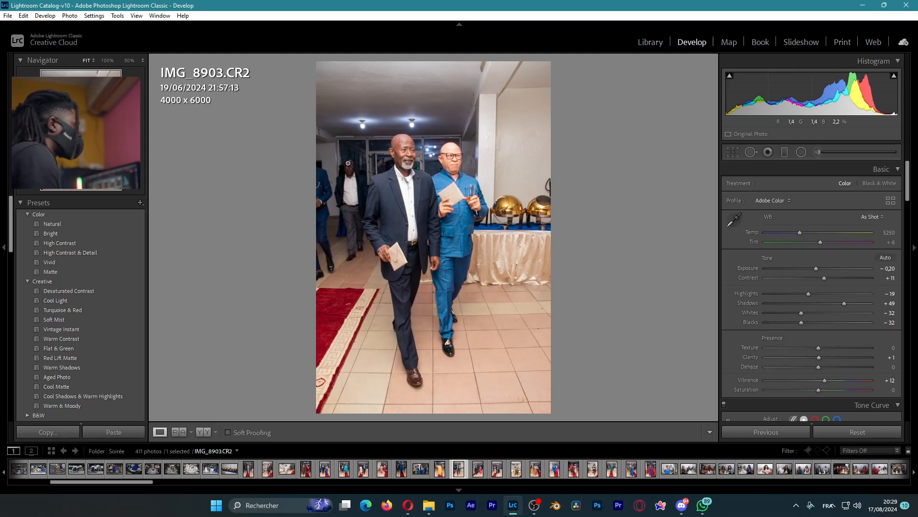
click(349, 164)
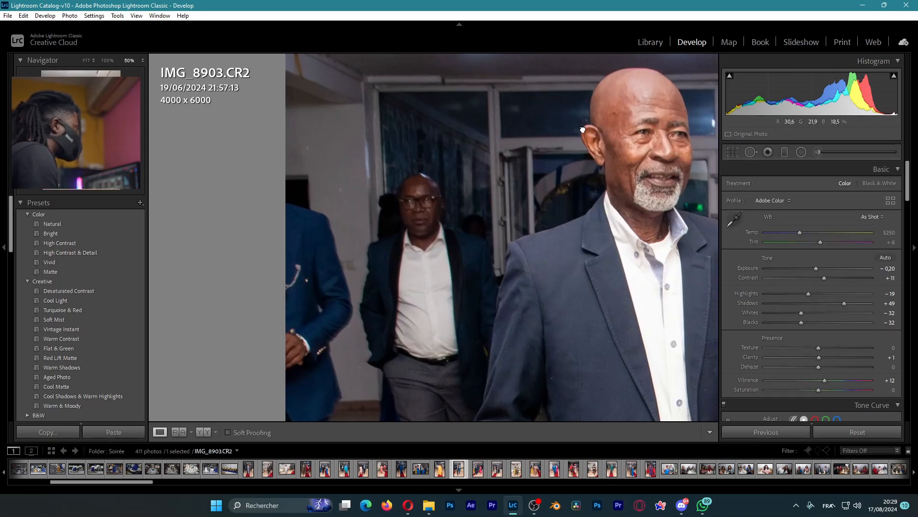
- Look through the following Soirée photos from IMG_8904.CR2 to past IMG_8911.CR2 to check how the synchronized edit looks
key(Right)
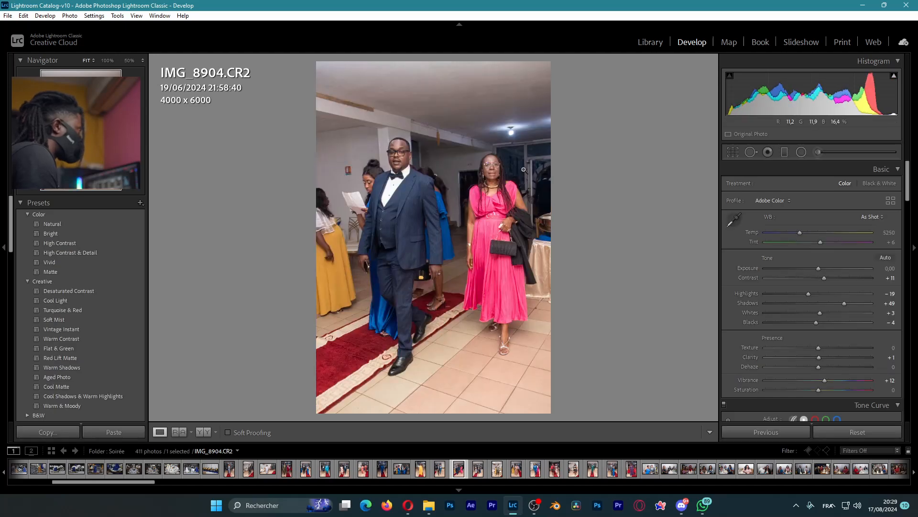
key(Right)
key(Right)
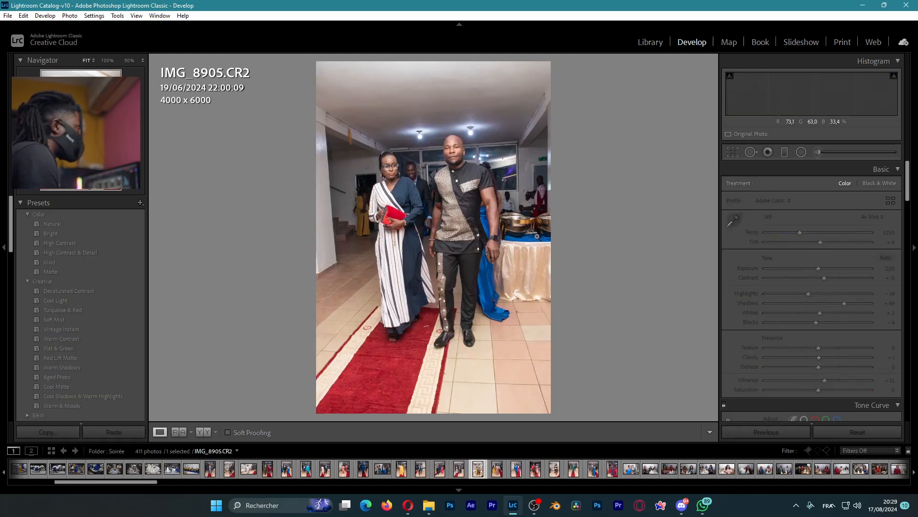
key(Right)
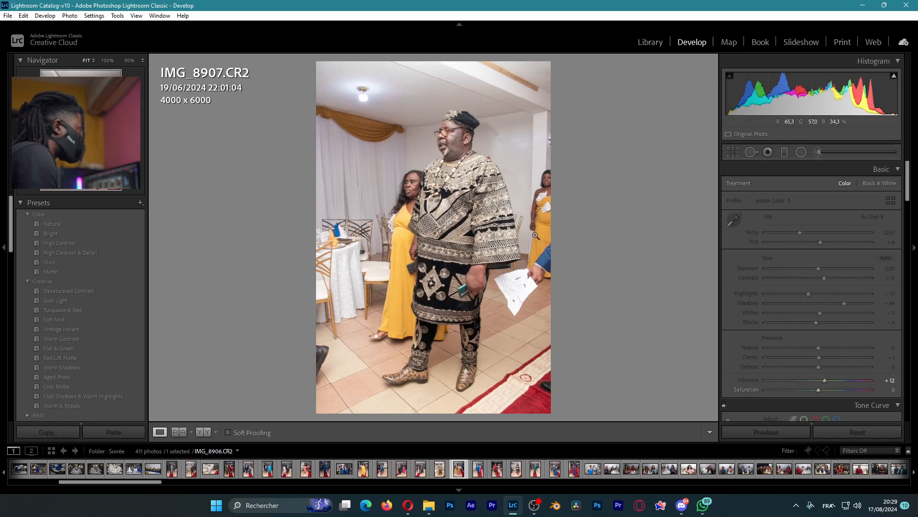
key(Right)
key(Right)
key(Right)
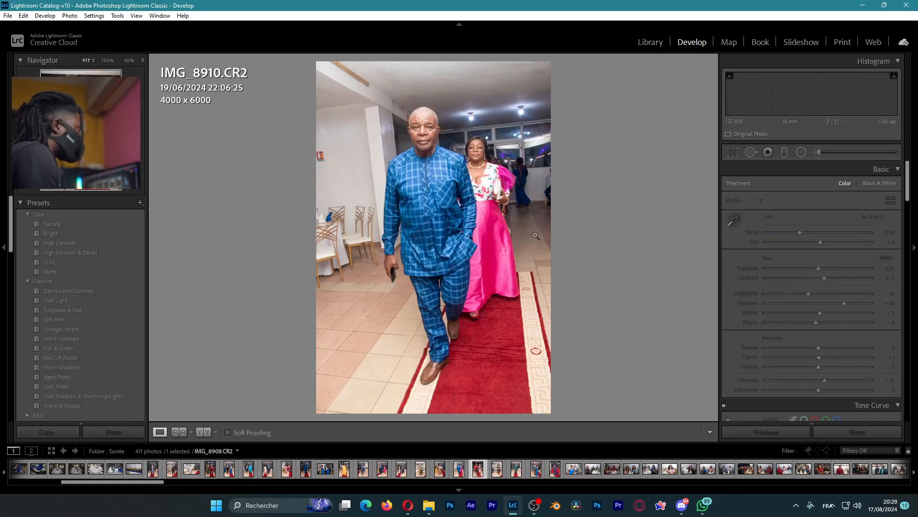
key(Right)
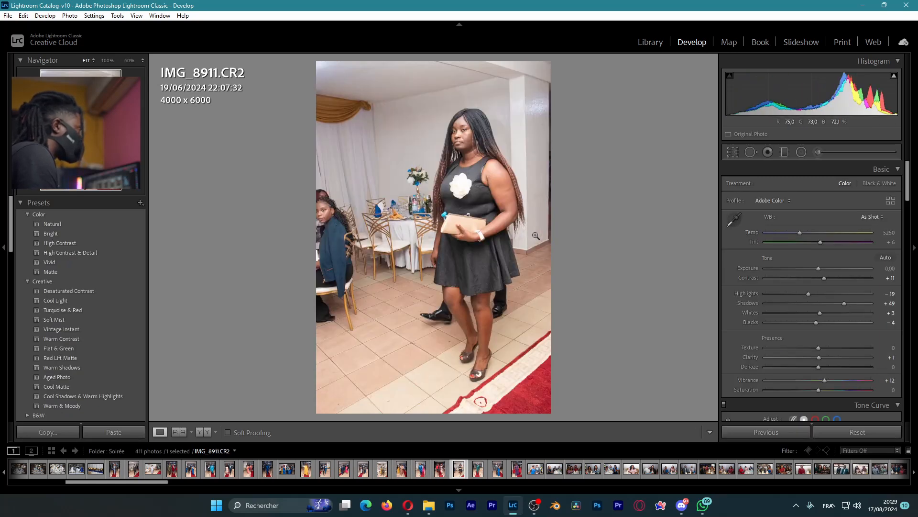
key(Right)
key(Right)
key(Left)
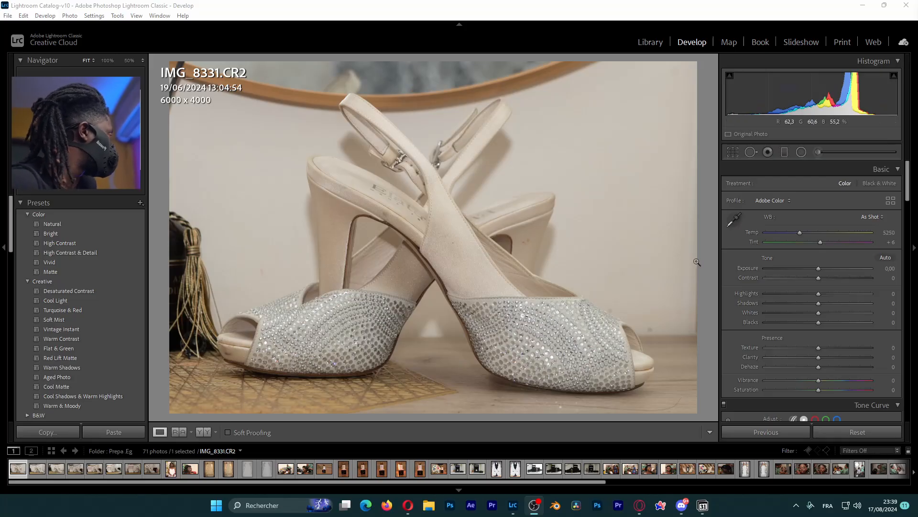
- Browse the Prepa .Eg folder in the Library grid and select IMG_8437.CR2, the bride under her veil
click(650, 42)
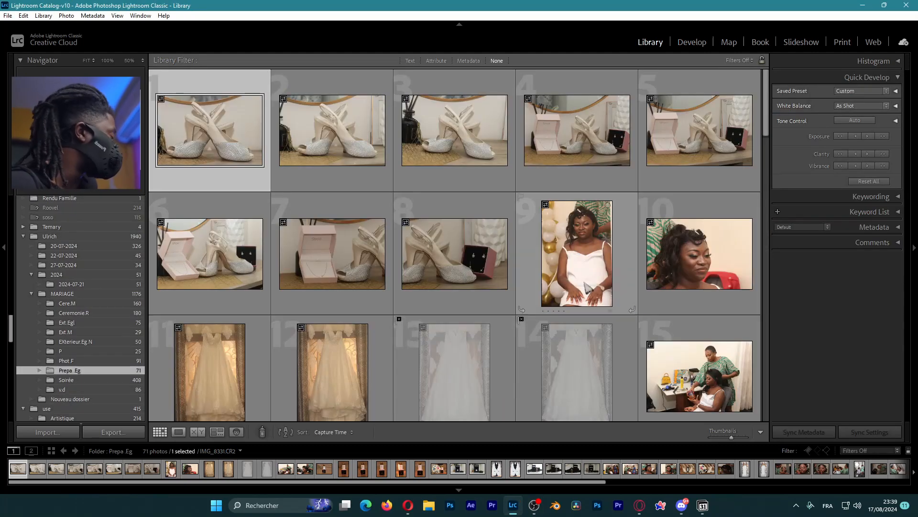
scroll(580, 273, down, 3)
scroll(581, 273, down, 8)
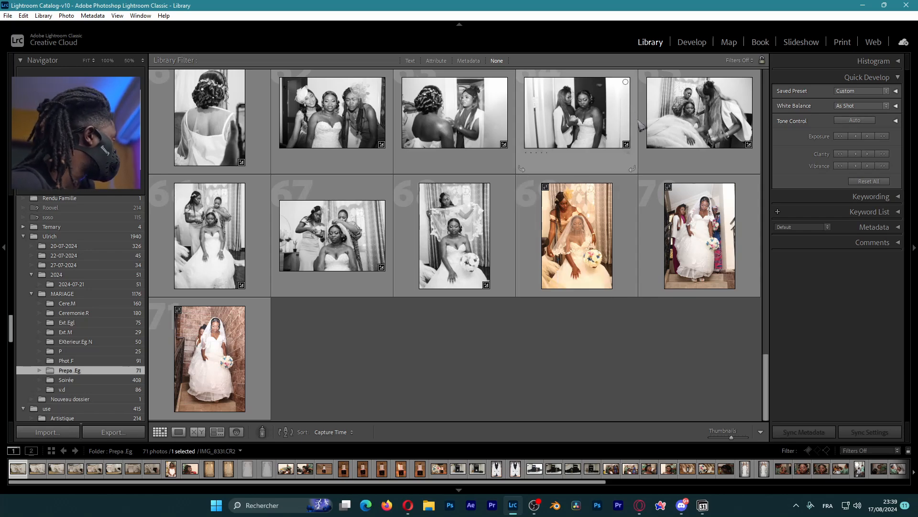
scroll(388, 163, up, 2)
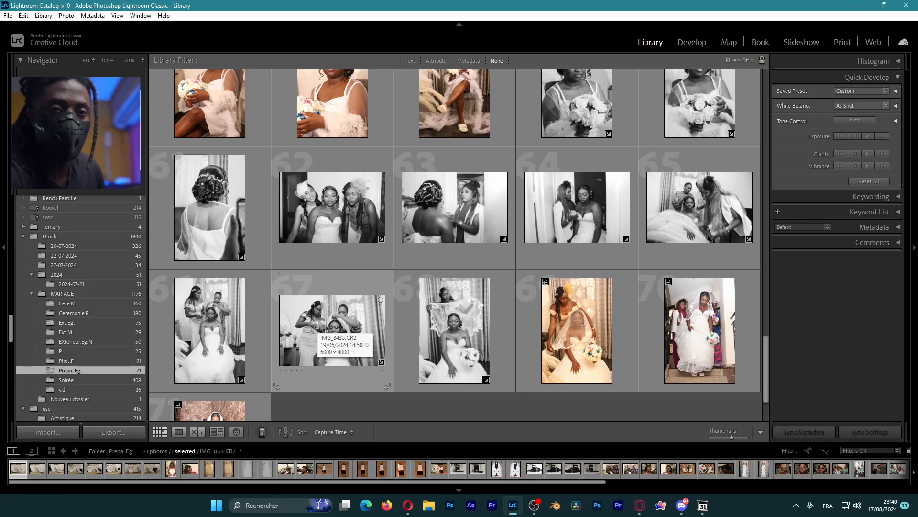
click(581, 330)
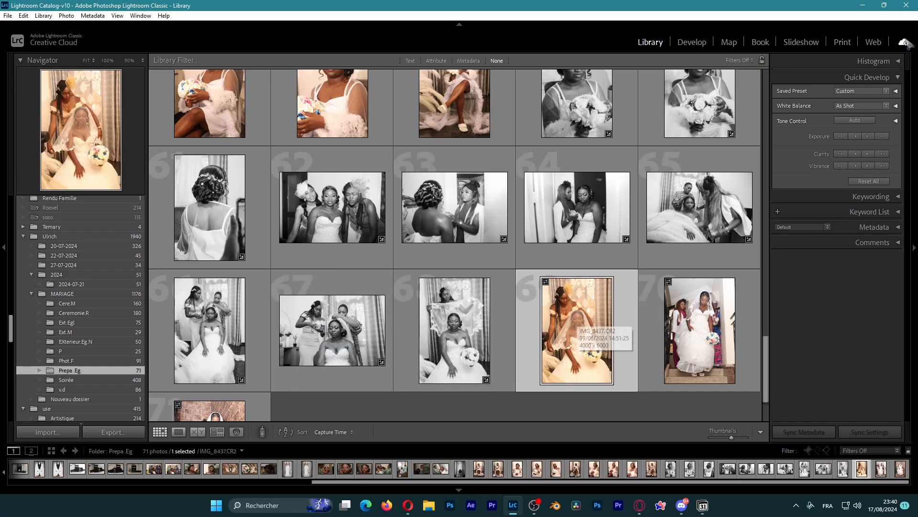
- Open the Develop module and lower the Highlights of IMG_8422.CR2, the seated bride holding her bouquet
key(d)
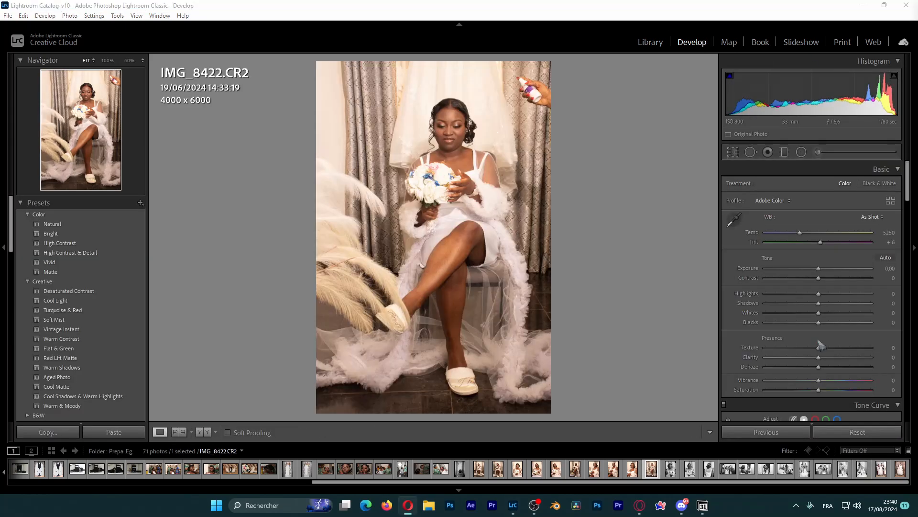
drag(819, 293, 796, 306)
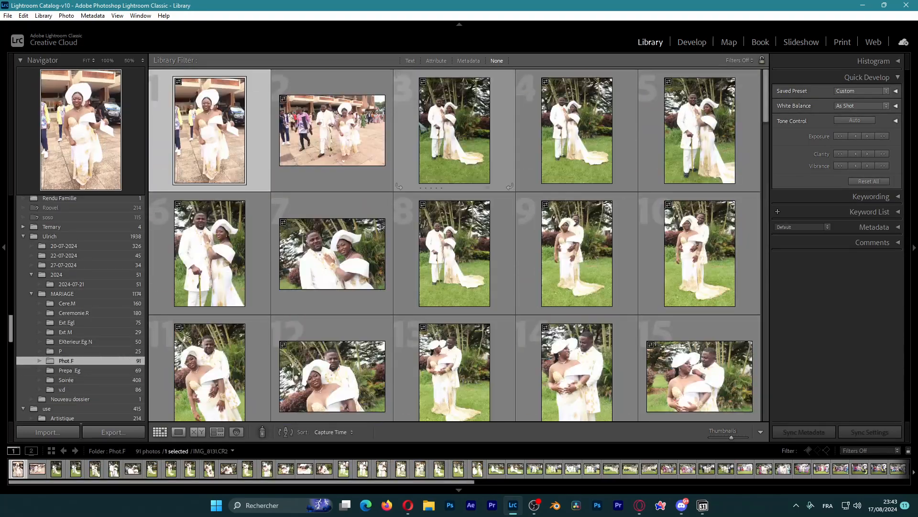
- Develop IMG_8131.CR2 from the Phot.F folder with Exposure −0,25, Highlights −41, Shadows +10, Whites −57 and slightly higher Vibrance, checking it in the grid
key(d)
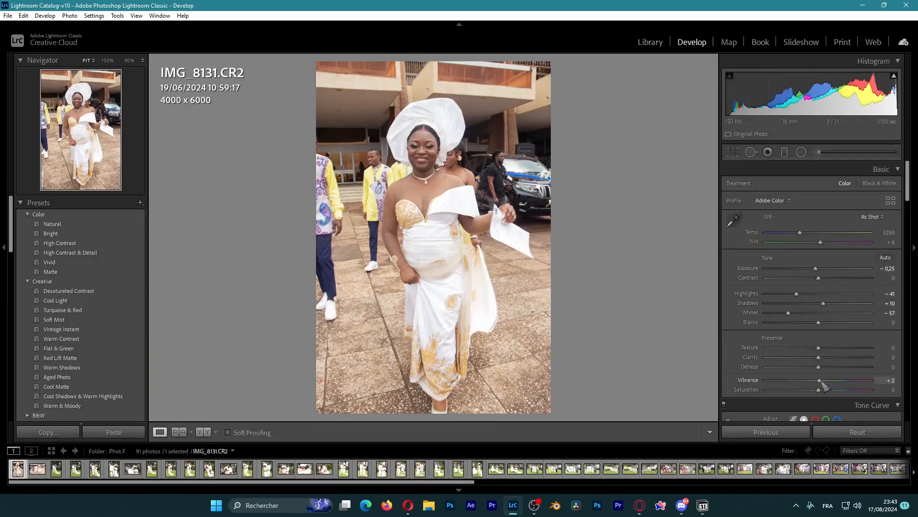
key(g)
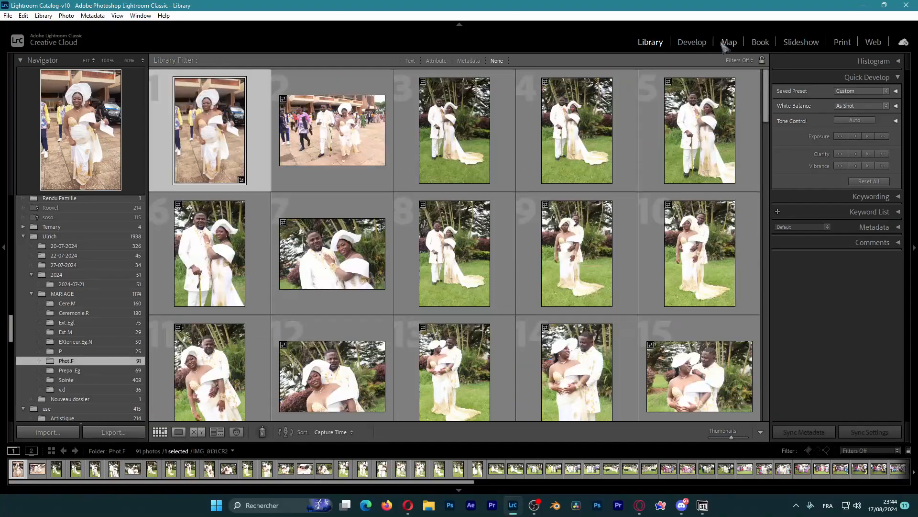
key(d)
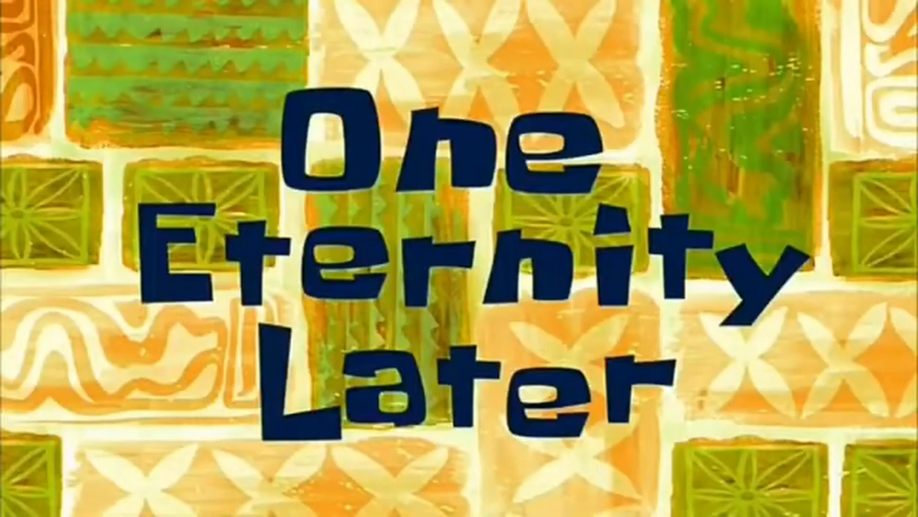